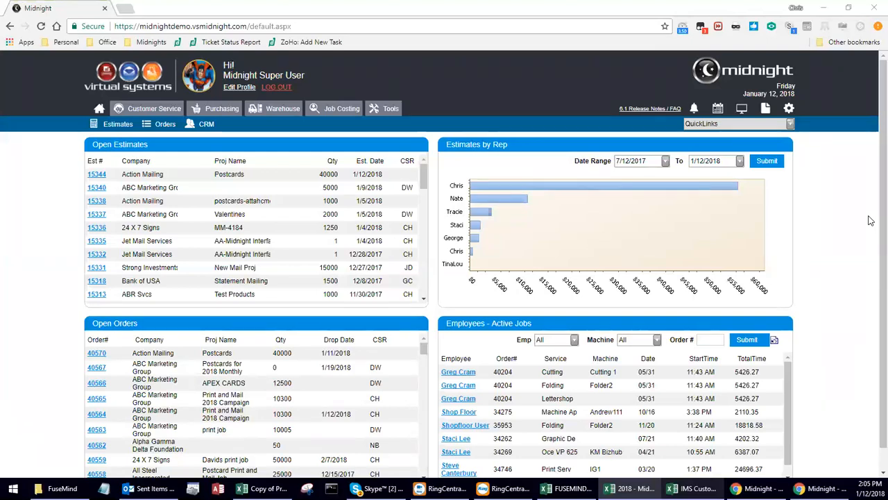
# Open List Maintenance from the settings gear, landing on the Account GLIDs list.
pyautogui.click(789, 110)
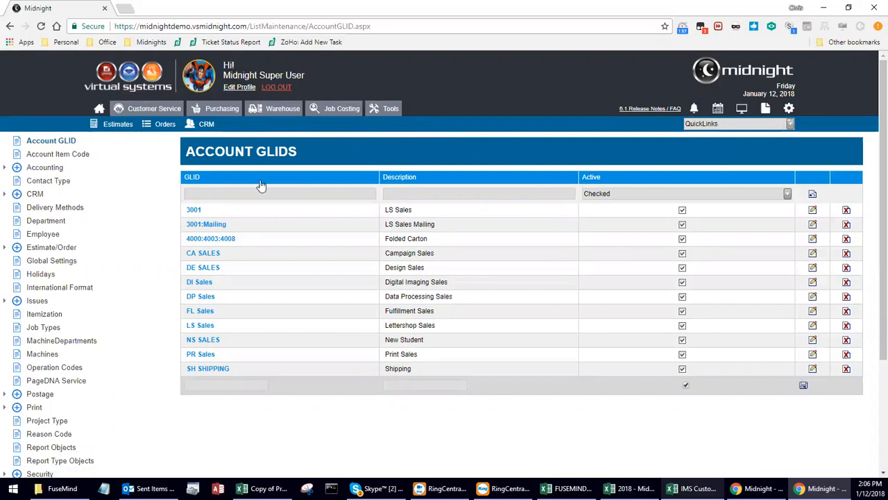
# Review the Accounting Postage Account list, then switch to the Contact Type list.
pyautogui.click(17, 168)
pyautogui.click(59, 182)
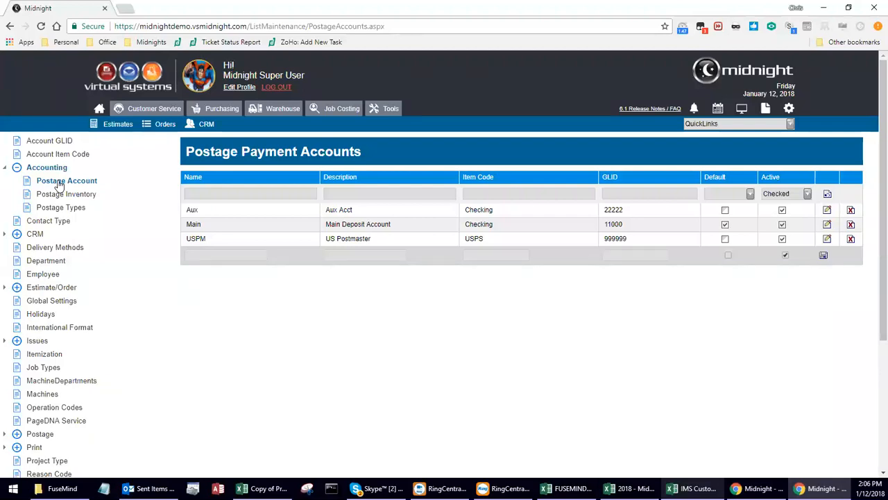
pyautogui.click(39, 223)
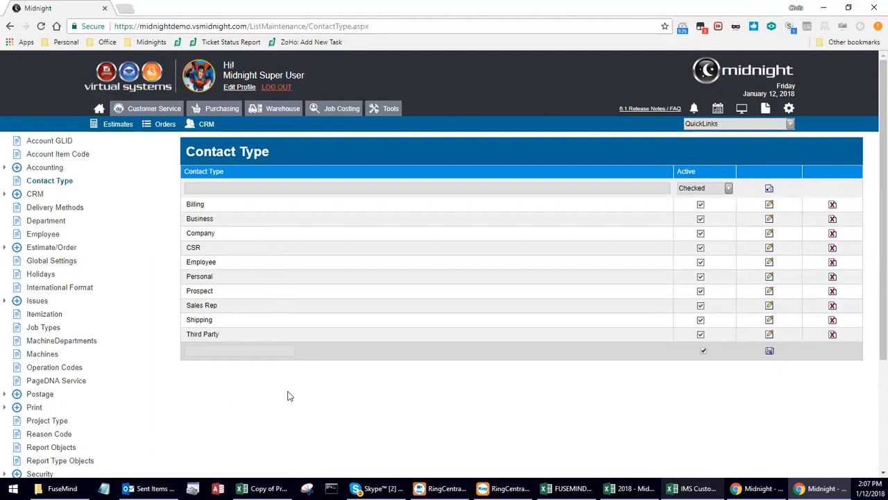
# Add and save a new contact type named 'New Client'.
pyautogui.click(226, 353)
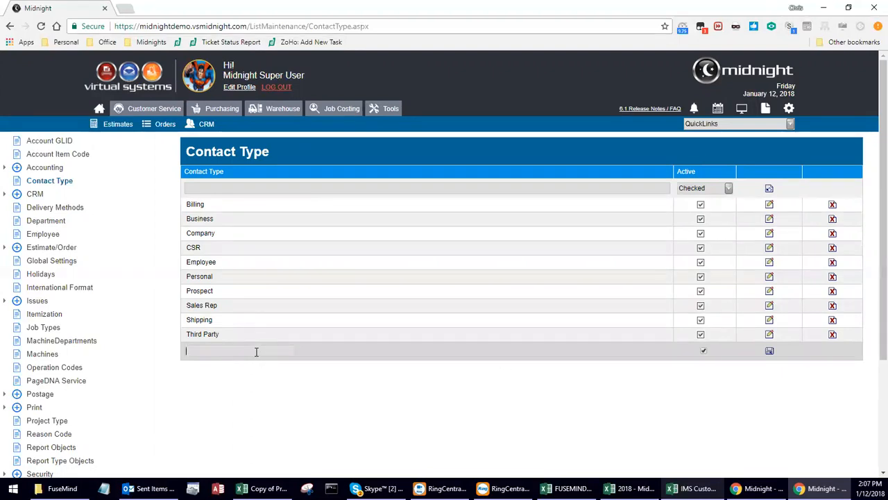
pyautogui.write('New Client')
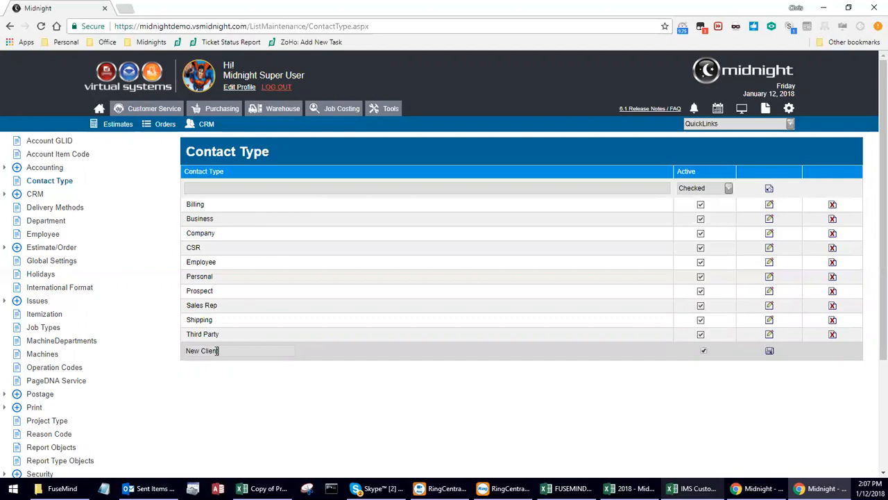
pyautogui.click(770, 352)
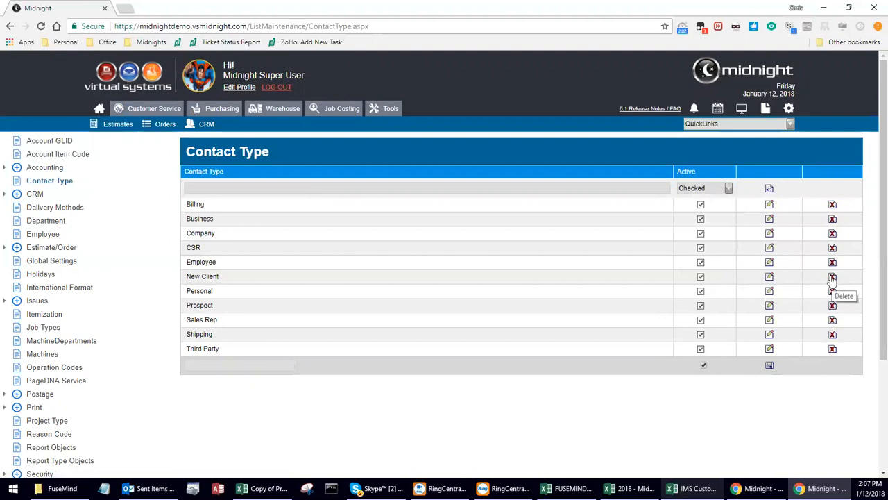
# Uncheck Active on New Client and save it as inactive.
pyautogui.click(770, 277)
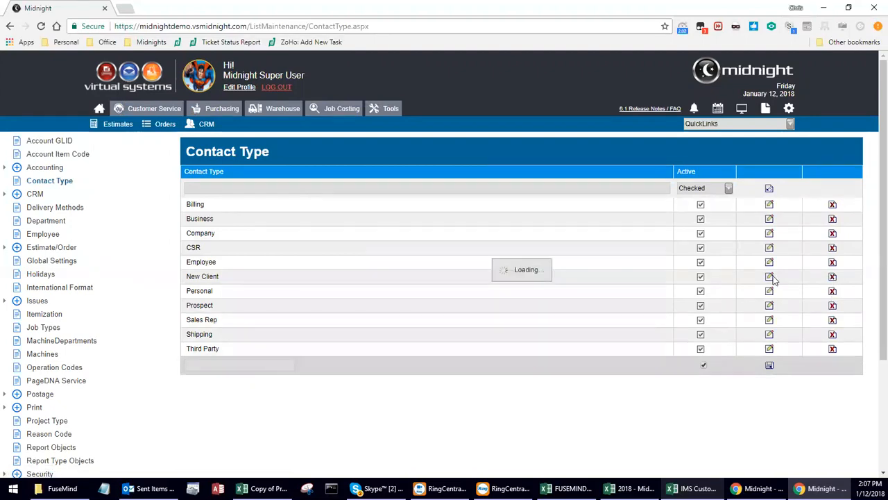
pyautogui.click(689, 276)
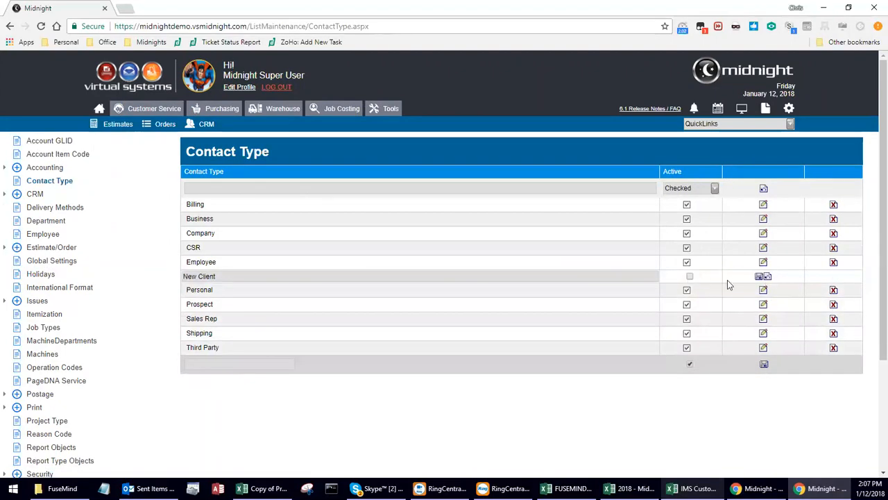
pyautogui.click(758, 277)
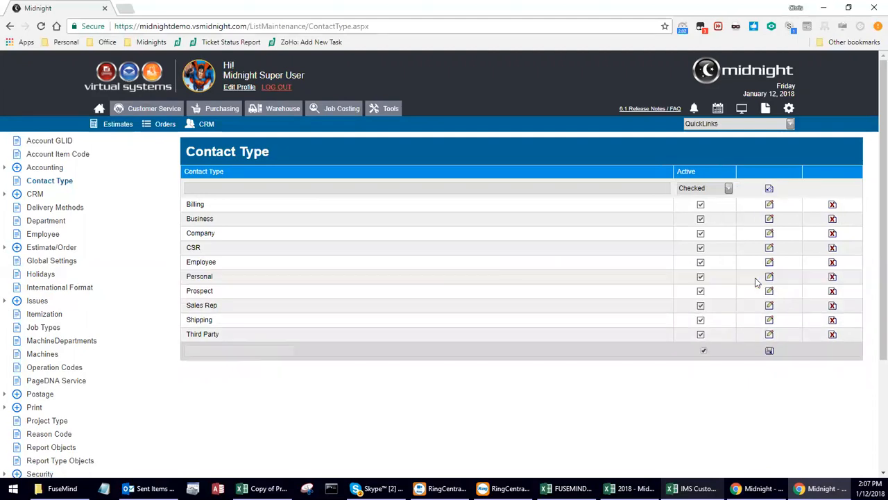
pyautogui.click(728, 188)
# Set the Active filter to Unchecked to show New Client, then expand the CRM group.
pyautogui.click(696, 214)
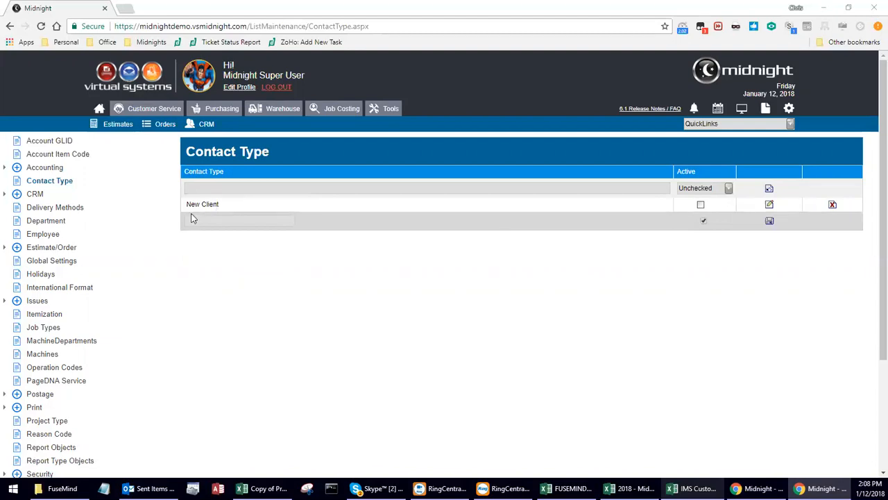
pyautogui.click(6, 195)
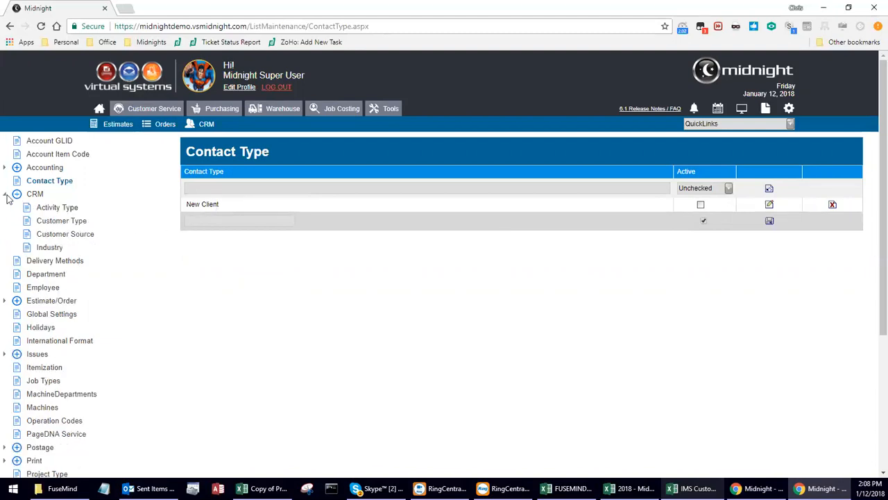
# Open CRM Activity Type and filter the Status Code column to Complete.
pyautogui.click(50, 209)
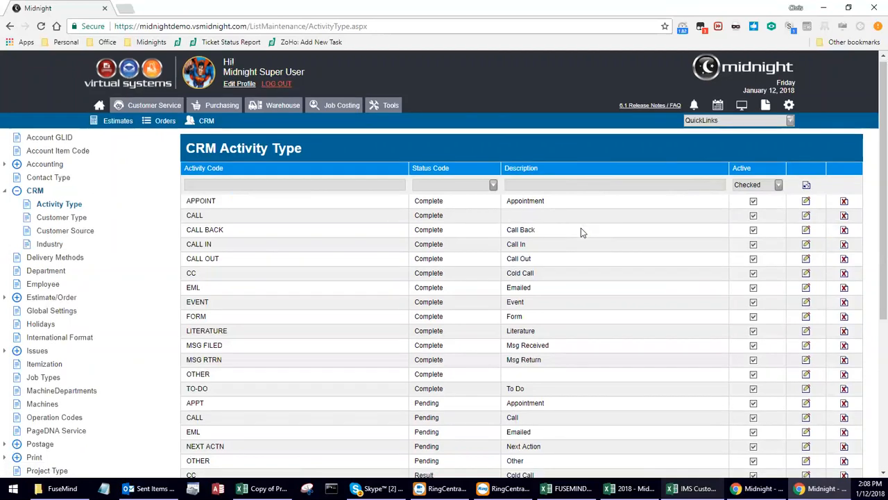
pyautogui.scroll(-3, 581, 229)
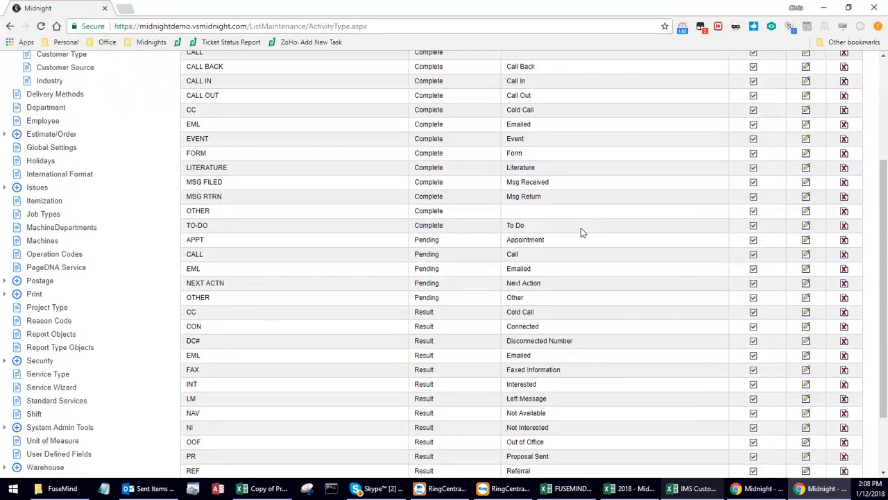
pyautogui.scroll(-2, 581, 228)
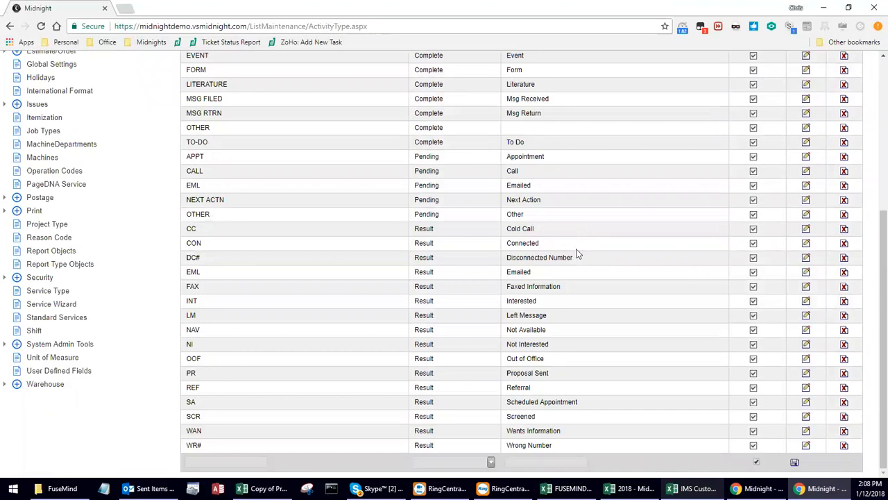
pyautogui.scroll(5, 516, 345)
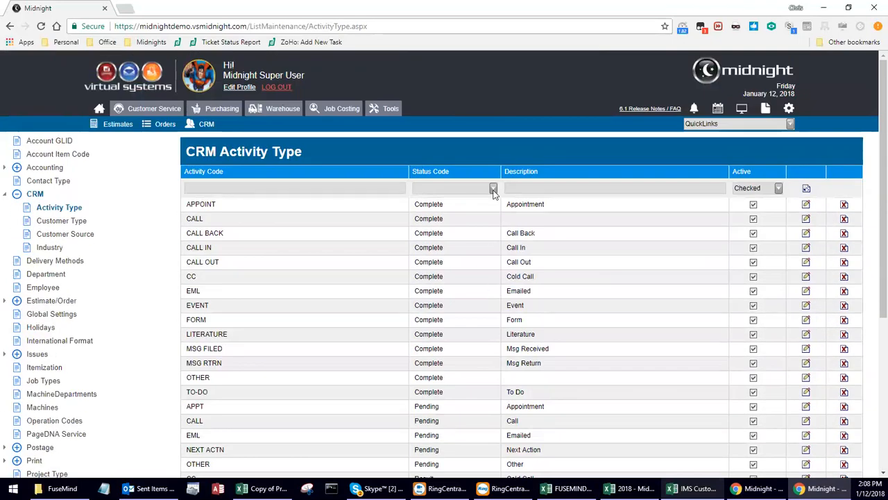
pyautogui.click(493, 189)
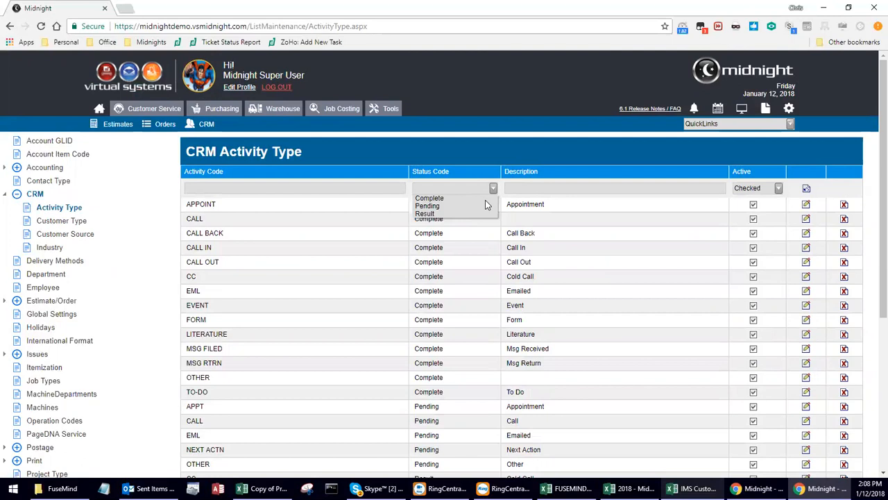
pyautogui.click(485, 199)
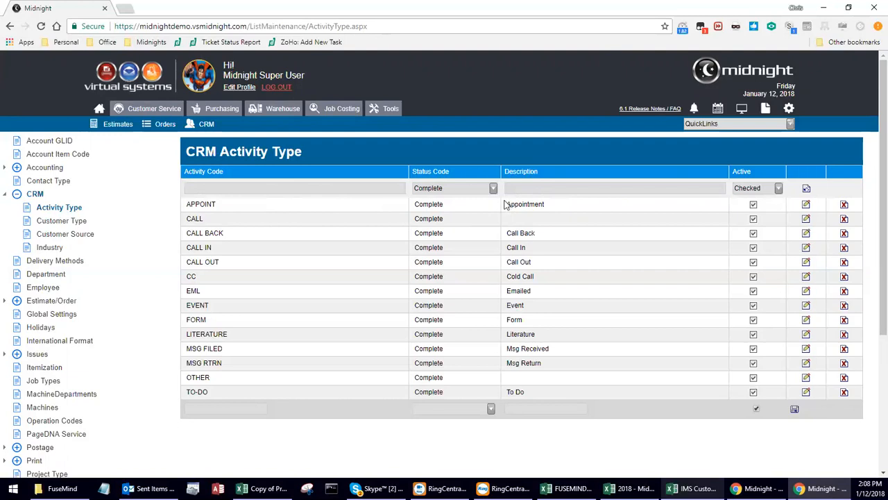
# Filter activity codes by 'E', reset the filters, and open the Customer Type list.
pyautogui.click(281, 185)
pyautogui.click(528, 192)
pyautogui.click(359, 188)
pyautogui.write('E')
pyautogui.press('Tab')
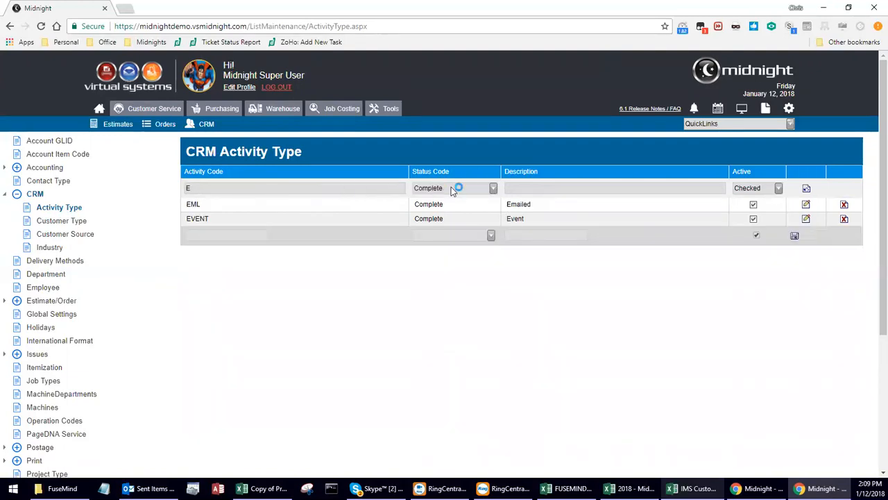
pyautogui.click(806, 189)
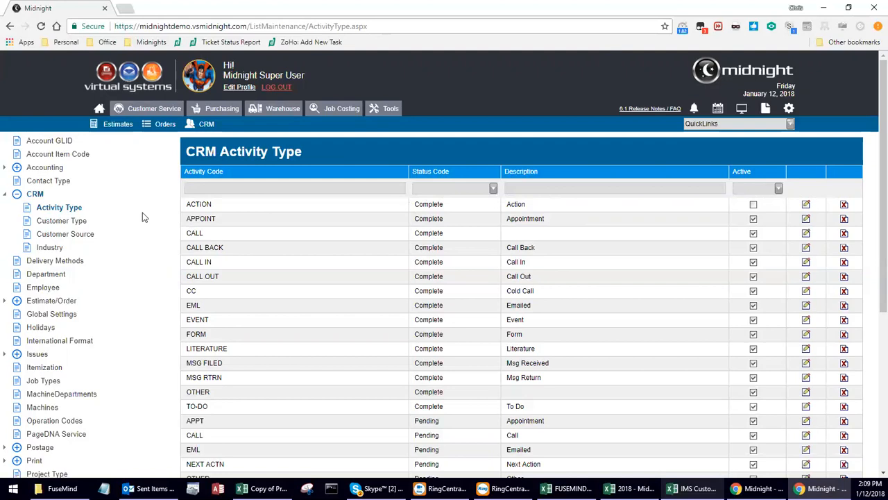
pyautogui.click(61, 221)
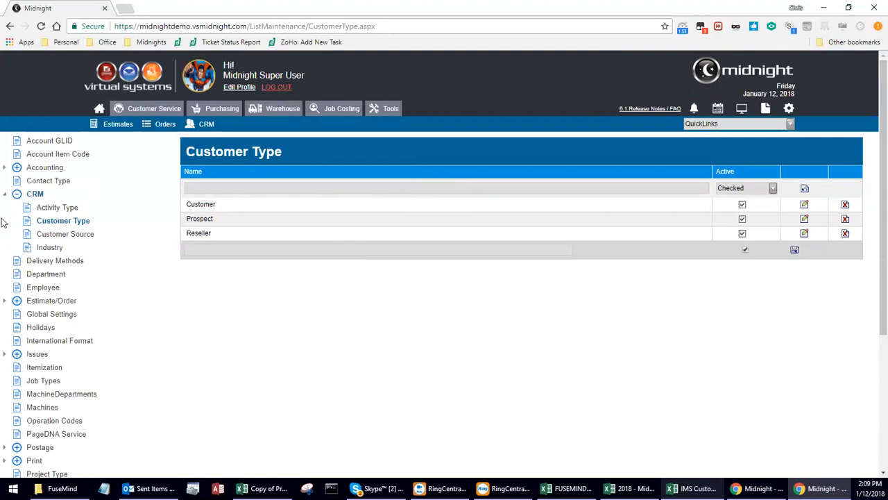
# View the Customer Source list, then the Industry list.
pyautogui.click(44, 234)
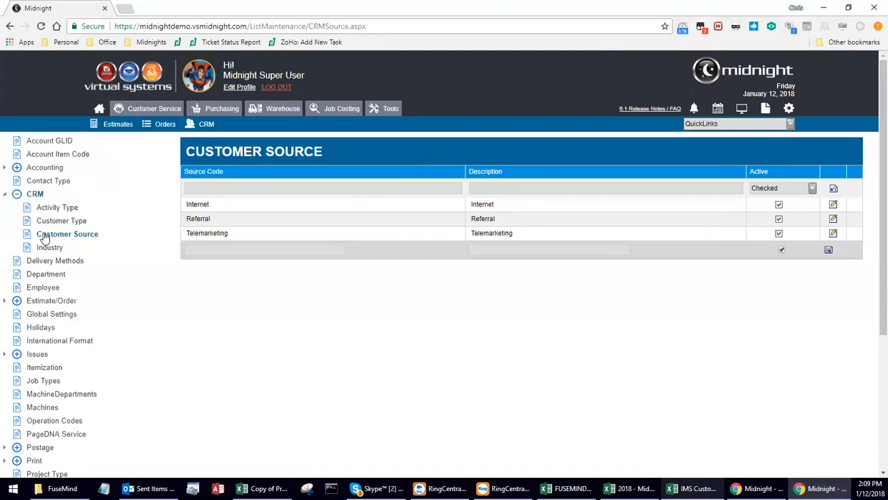
pyautogui.click(53, 248)
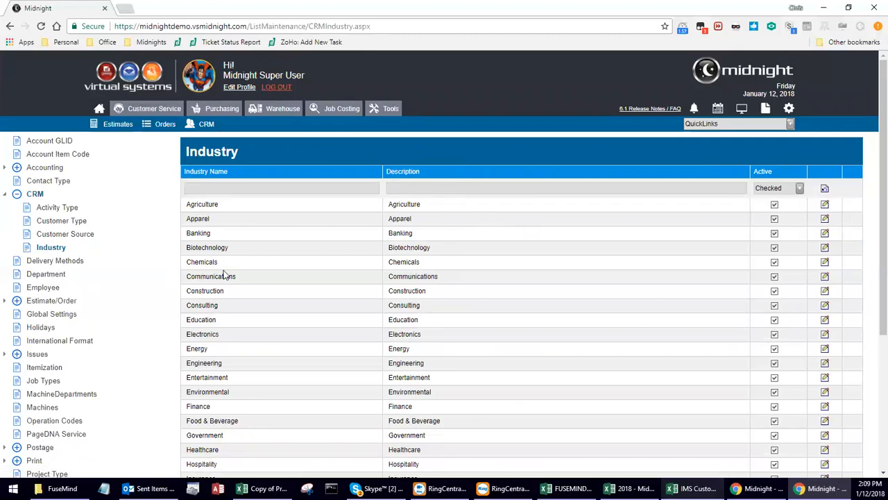
# Scroll through all industries, then open the Delivery Methods list.
pyautogui.scroll(-3, 223, 273)
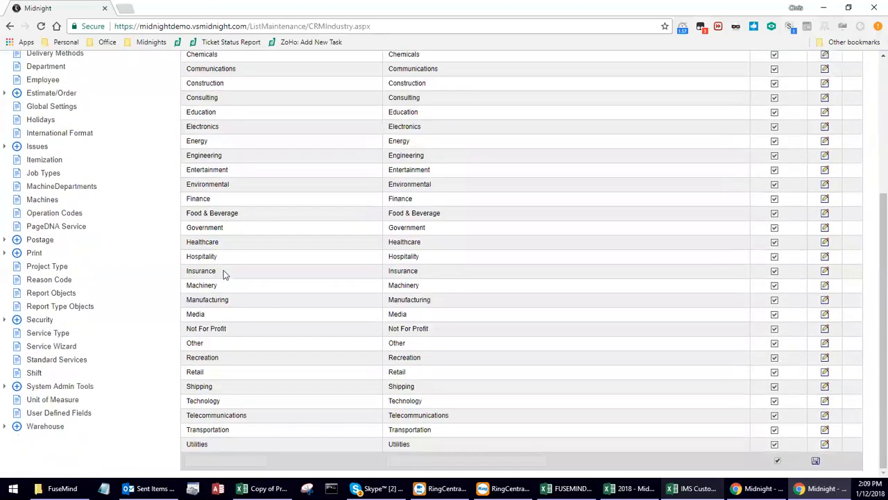
pyautogui.scroll(3, 233, 302)
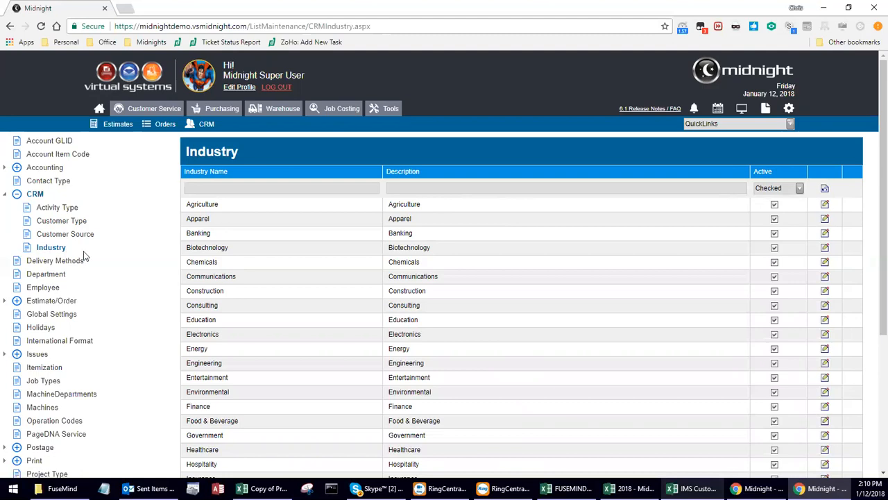
pyautogui.click(75, 264)
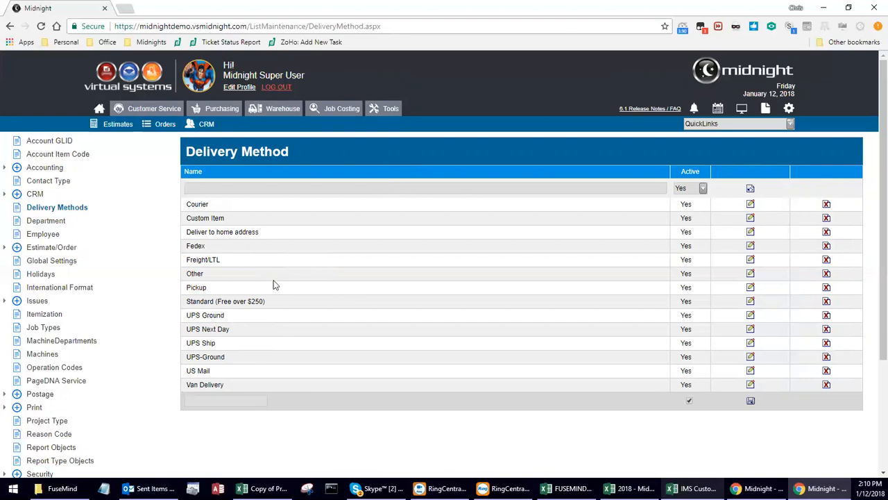
# Expand Estimate/Order in the settings tree to show Disposition through Undelete Orders.
pyautogui.click(5, 248)
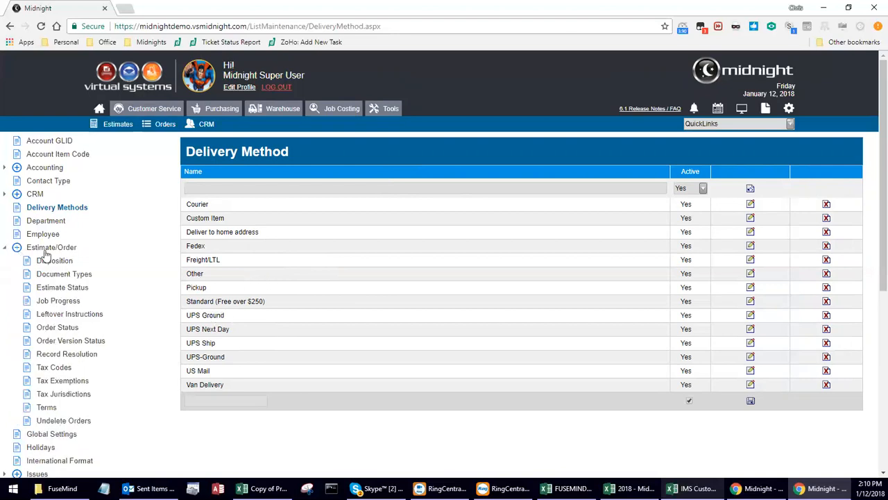
# Open the Terms list and review codes from RECEIPT and NET15 down to PREPAY.
pyautogui.click(48, 410)
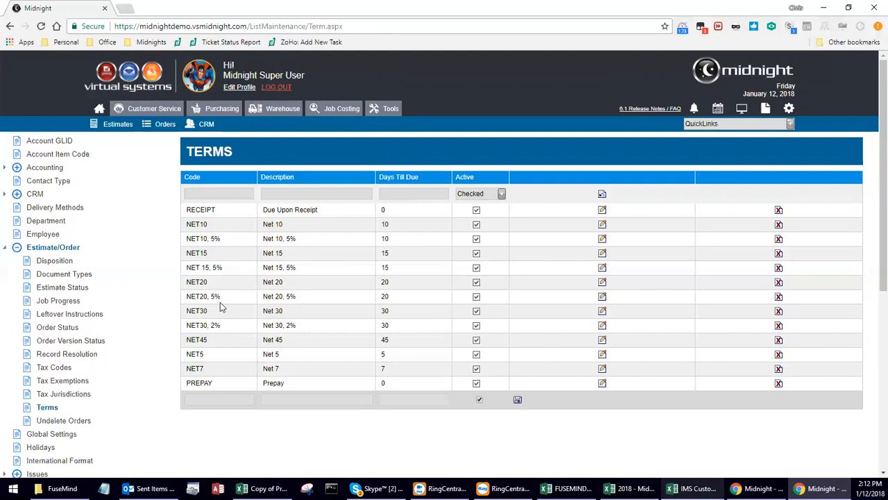
pyautogui.moveTo(186, 254); pyautogui.dragTo(209, 274)
pyautogui.click(202, 273)
pyautogui.scroll(-5, 75, 196)
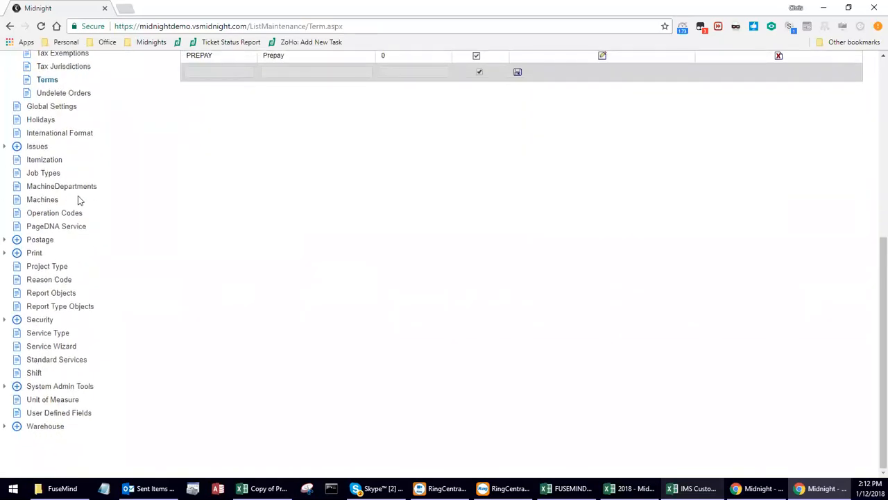
# List the Customer module's user-defined fields, from UDF2 Interest through unused UDF14–UDF19.
pyautogui.click(81, 413)
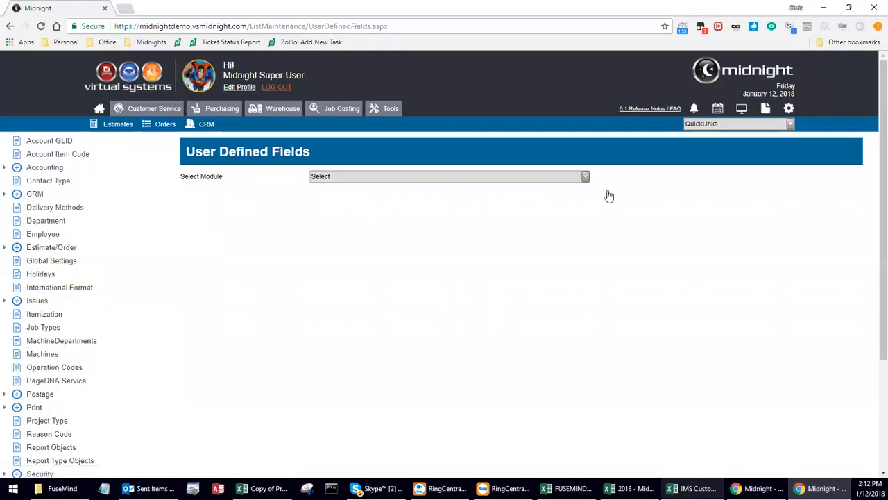
pyautogui.click(586, 178)
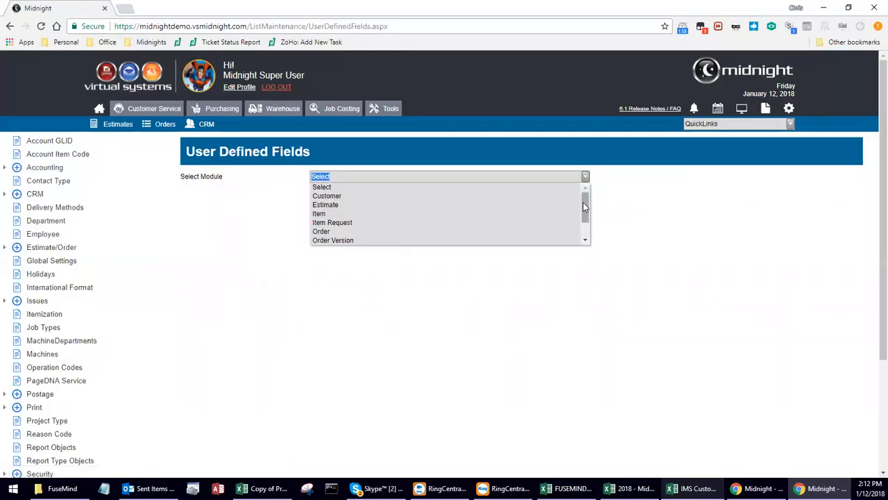
pyautogui.click(331, 196)
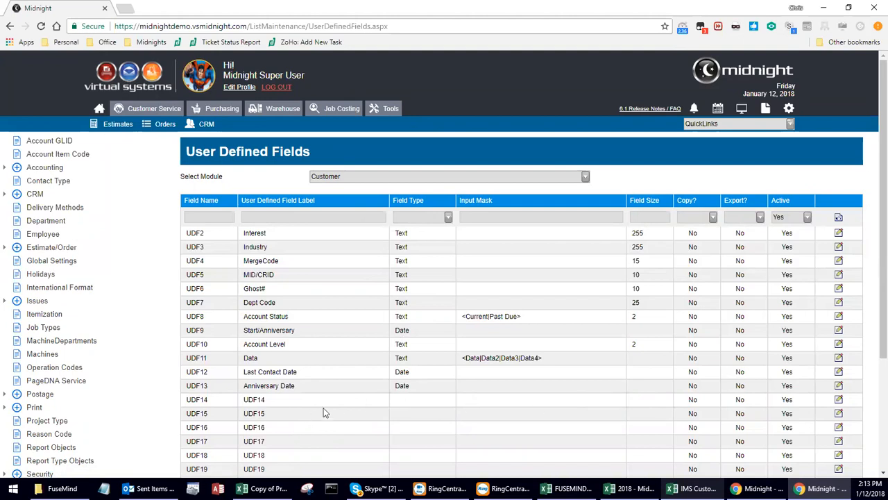
# Put unused UDF14 into edit mode and review its label, field type, input mask and size.
pyautogui.click(838, 399)
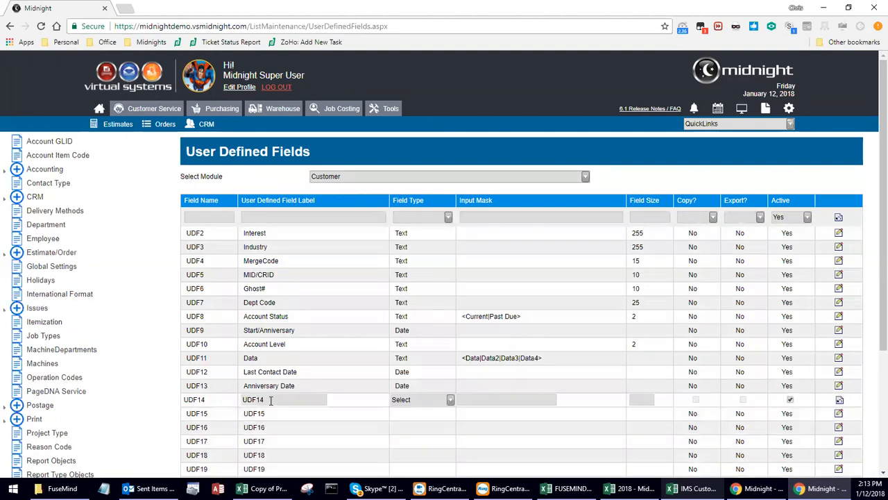
pyautogui.moveTo(226, 400); pyautogui.dragTo(203, 399)
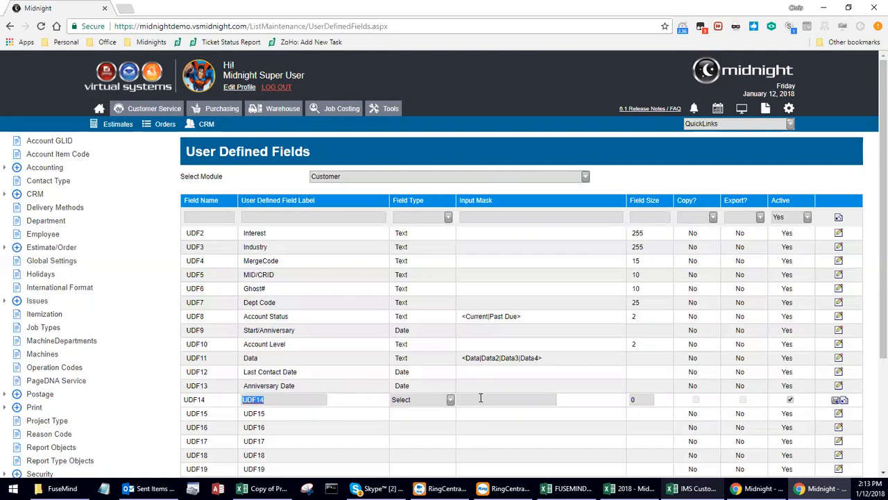
pyautogui.click(448, 400)
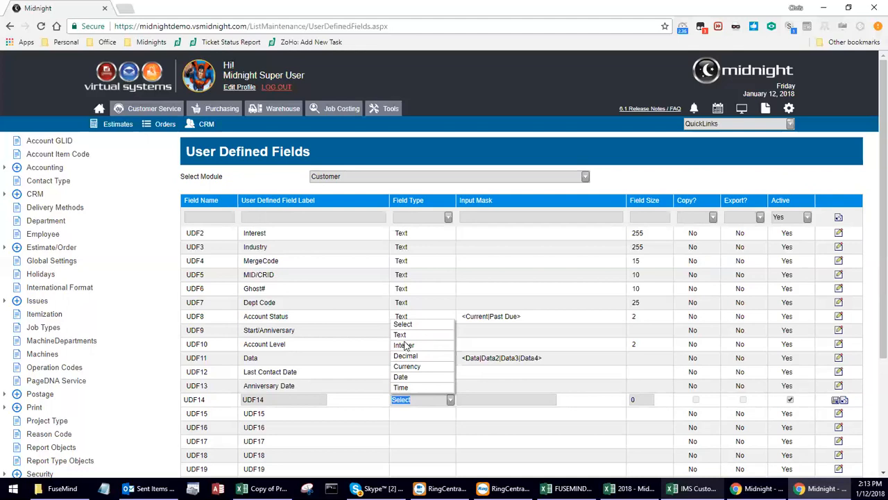
pyautogui.click(466, 401)
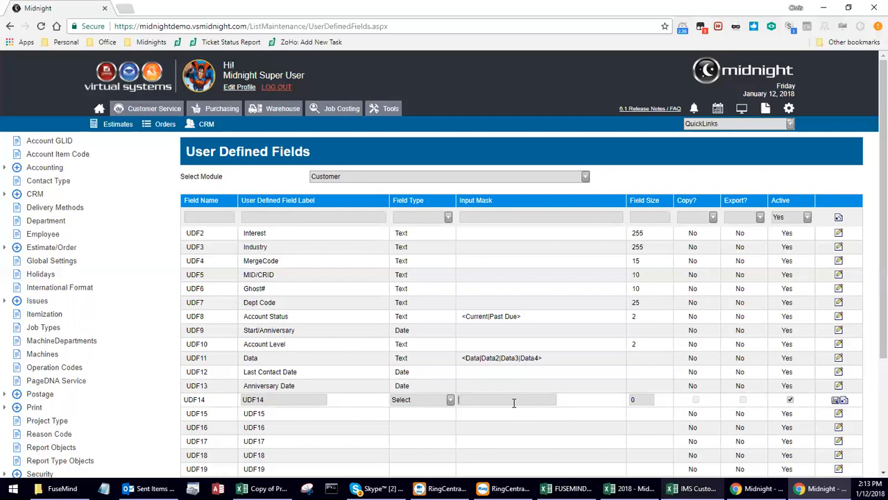
pyautogui.doubleClick(633, 399)
# Compare against UDF2's 255 field size, toggle UDF14's Active box, and cancel the edit unchanged.
pyautogui.click(642, 236)
pyautogui.doubleClick(640, 233)
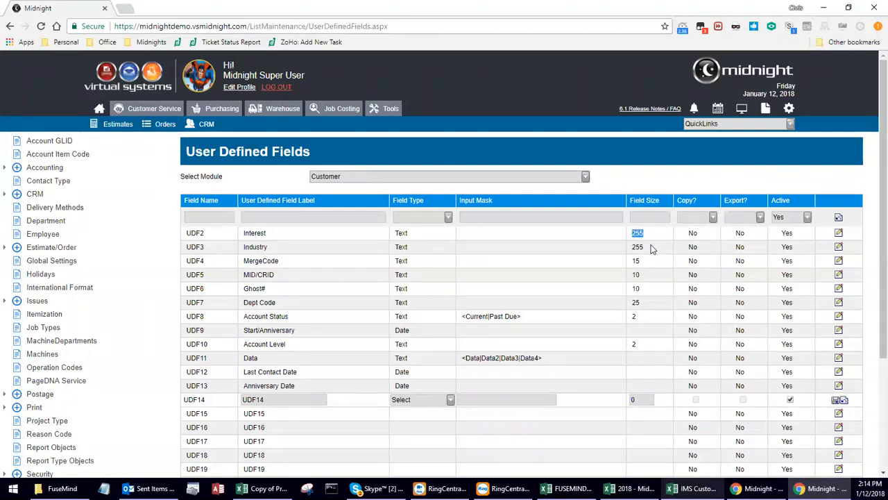
pyautogui.click(652, 234)
pyautogui.click(790, 401)
pyautogui.click(844, 402)
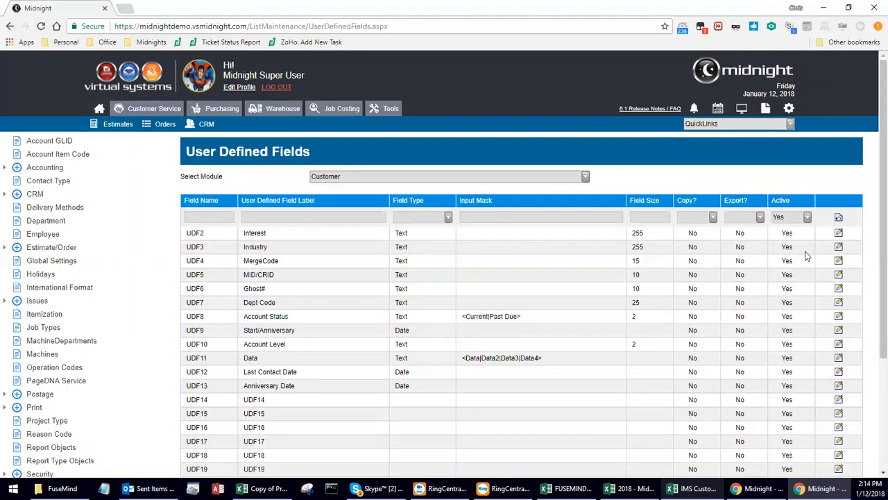
# Edit the UDF3 Industry customer field, showing its Text type and 255 size.
pyautogui.click(838, 247)
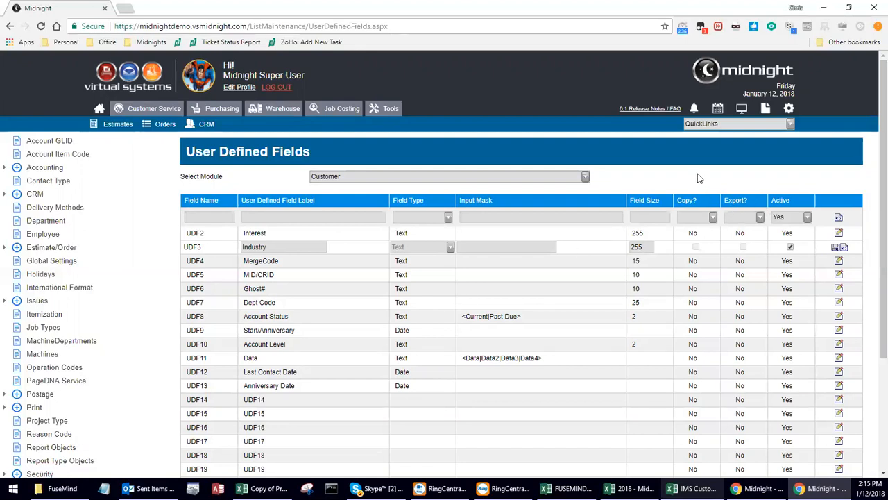
# In Global Settings, preview Quick Books as the accounting integration, then cancel without saving.
pyautogui.click(67, 263)
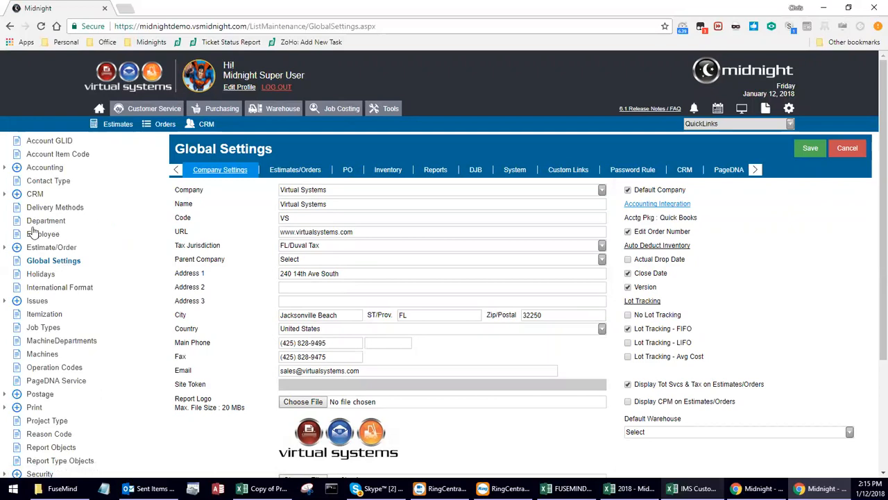
pyautogui.click(652, 203)
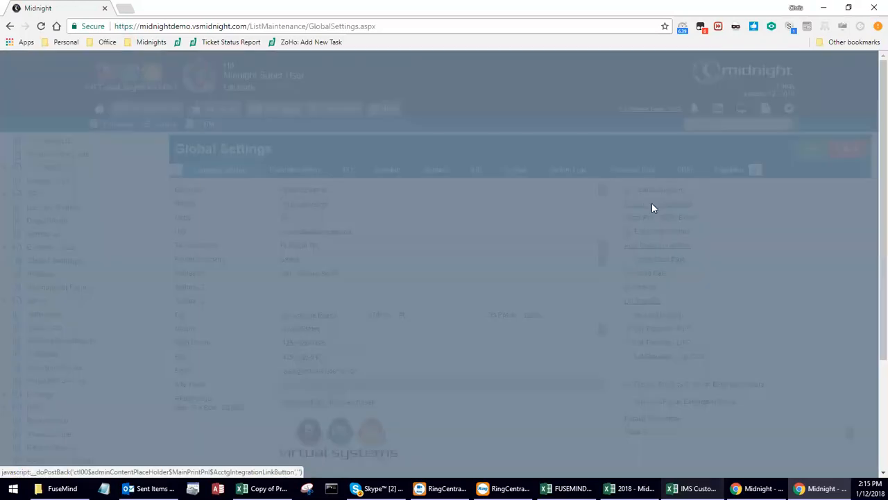
pyautogui.click(572, 170)
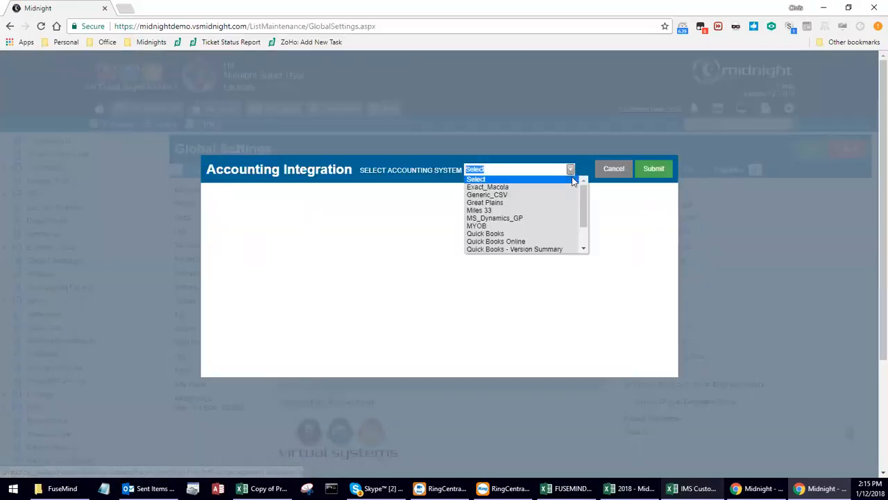
pyautogui.click(565, 235)
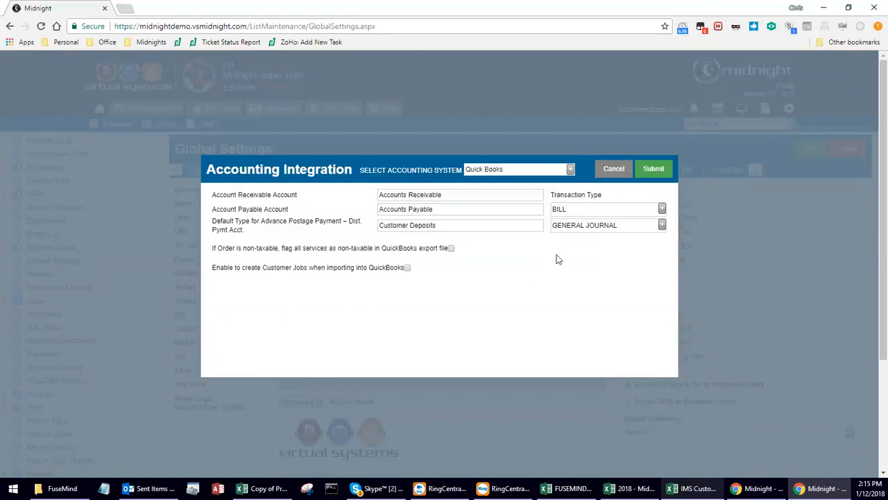
pyautogui.click(615, 170)
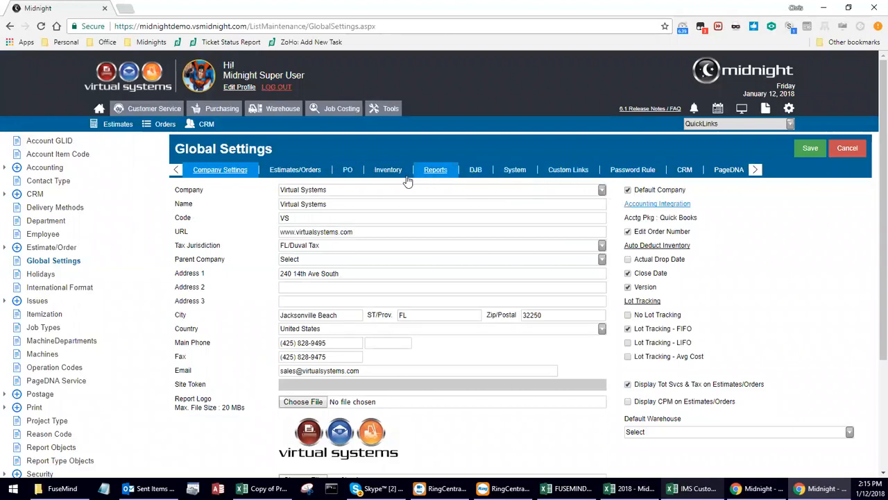
# Switch to the Estimates/Orders settings and locate the Auto update CRM Info on Copy option.
pyautogui.click(297, 175)
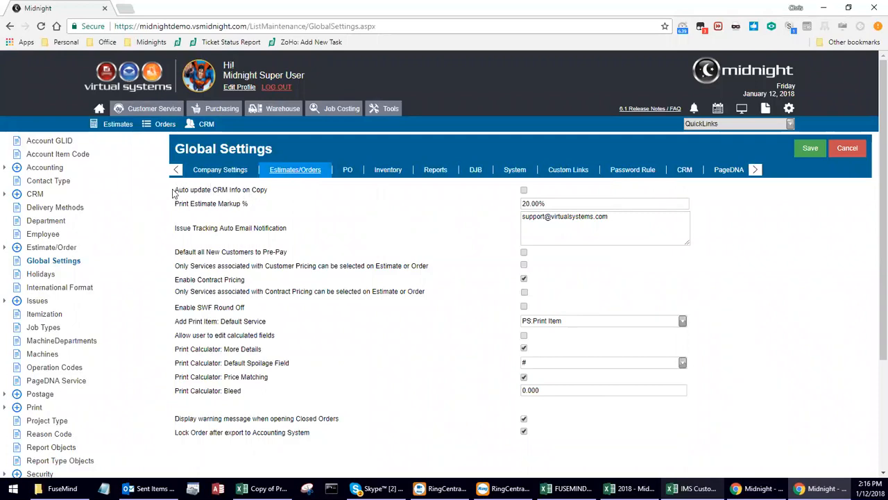
pyautogui.moveTo(175, 189); pyautogui.dragTo(270, 197)
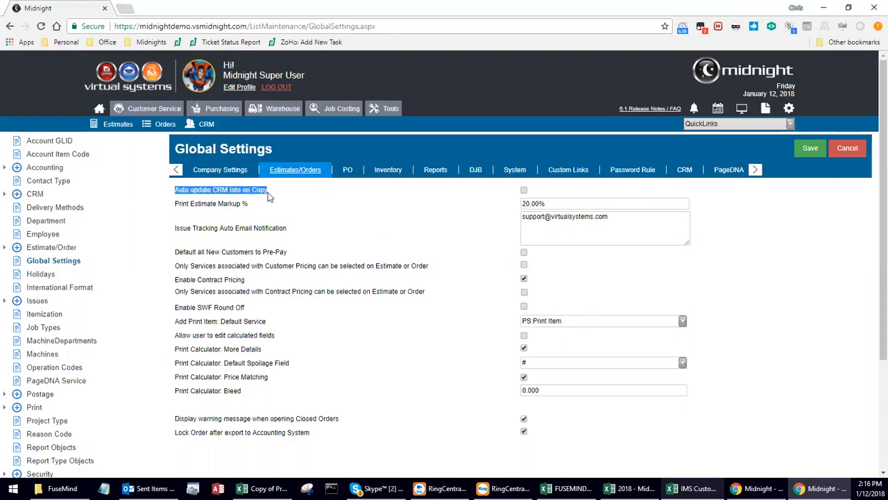
pyautogui.click(269, 197)
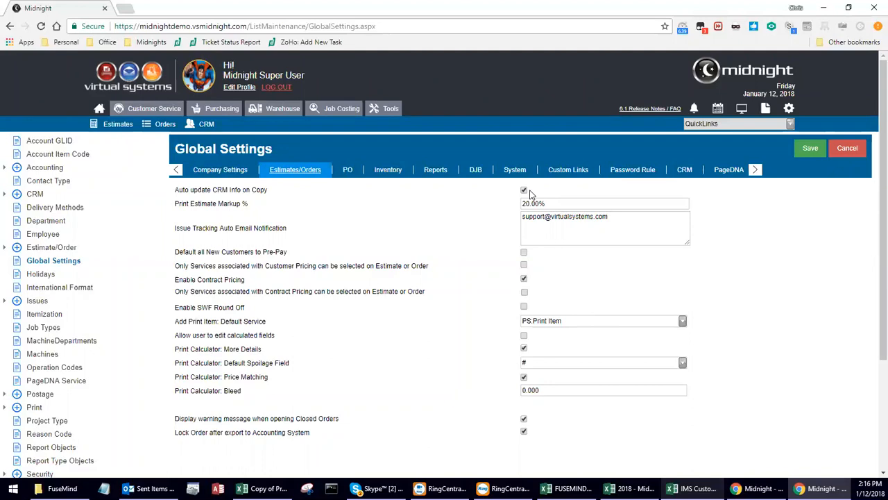
# Default all new customers to Pre-Pay and limit services to those with customer pricing.
pyautogui.moveTo(175, 252); pyautogui.dragTo(290, 254)
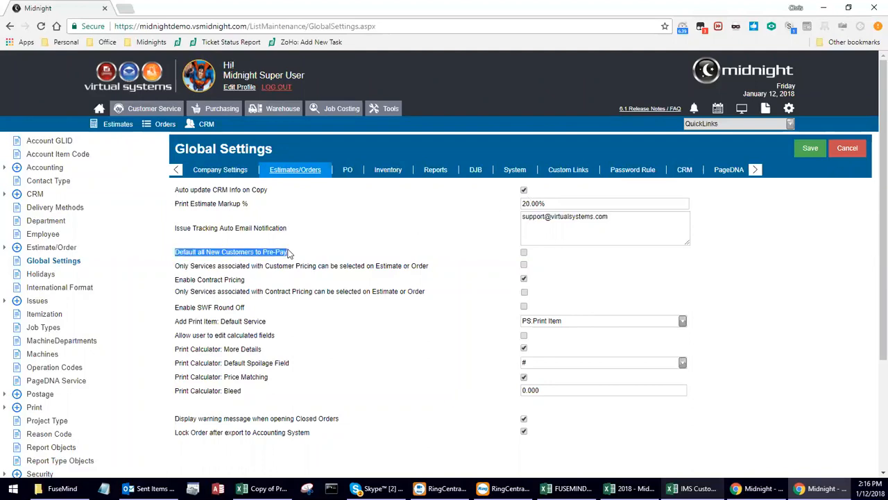
pyautogui.click(290, 256)
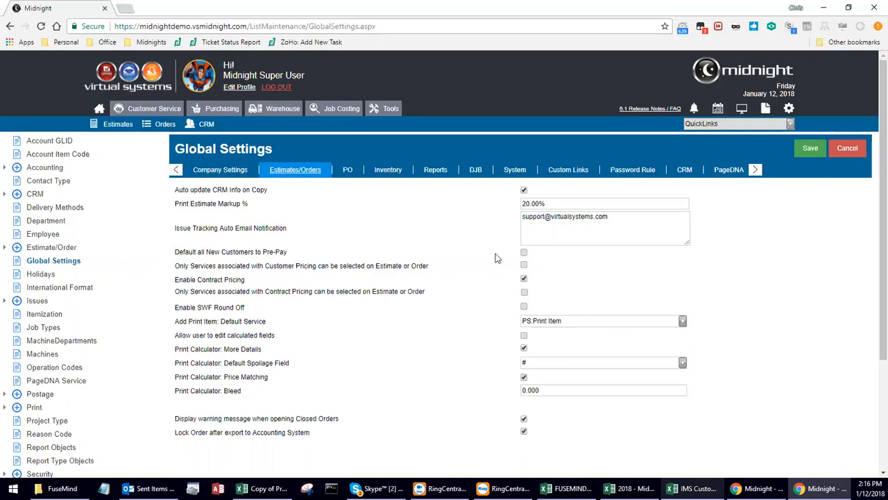
pyautogui.click(525, 254)
pyautogui.click(524, 266)
# On the CRM tab, add a second new-customer notification email address.
pyautogui.click(687, 173)
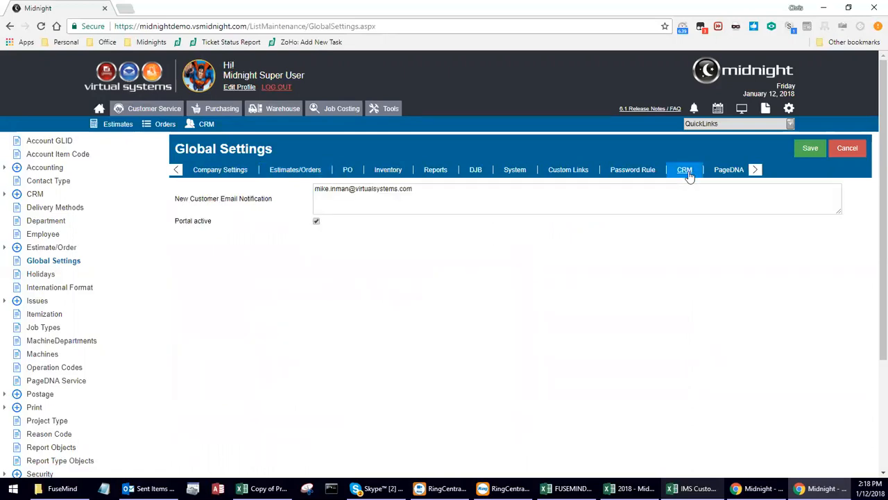
pyautogui.click(440, 203)
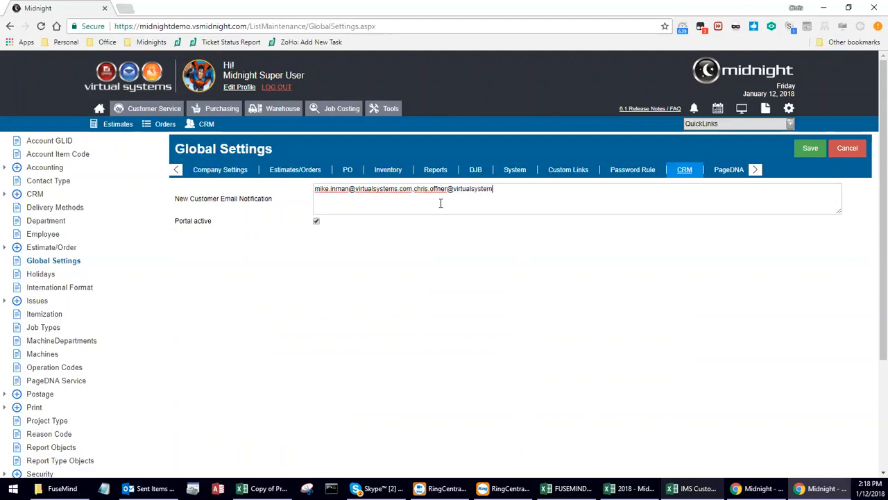
pyautogui.press('Return')
# Remove the second address after the validation warning, then cancel and discard all settings changes.
pyautogui.click(438, 171)
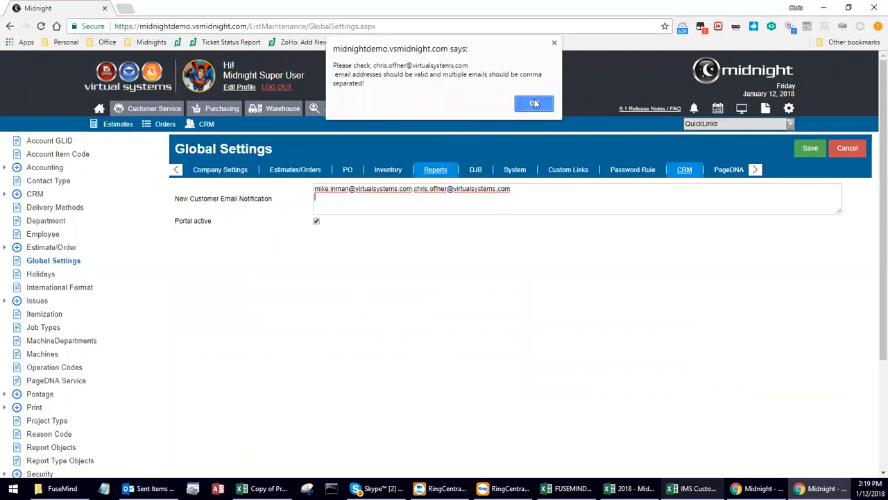
pyautogui.click(534, 104)
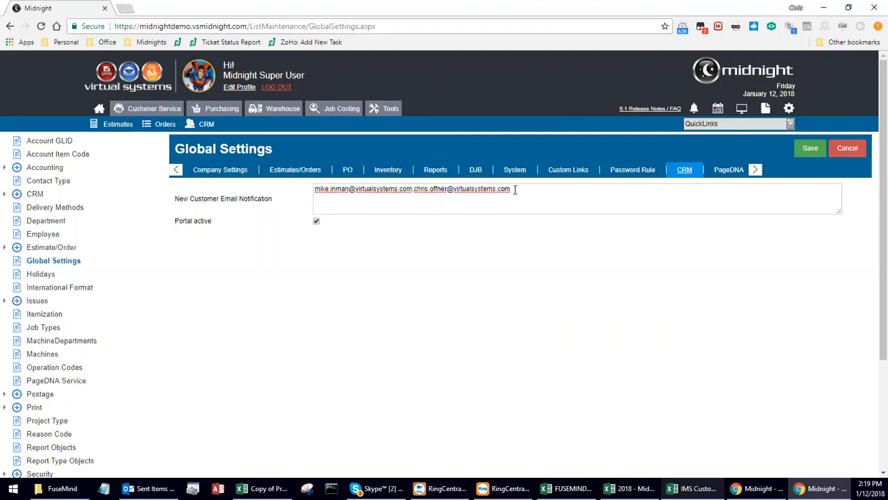
pyautogui.keyDown('shift'); pyautogui.click(410, 194); pyautogui.keyUp('shift')
pyautogui.press('BackSpace')
pyautogui.click(438, 171)
pyautogui.click(534, 103)
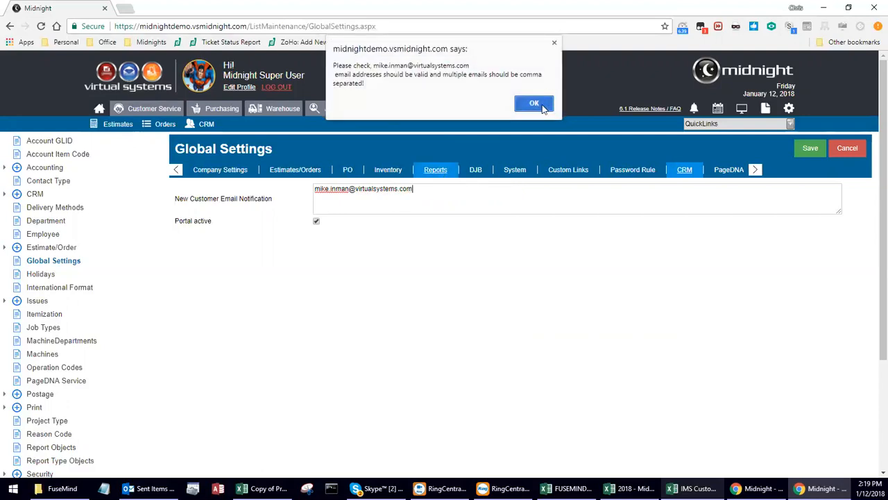
pyautogui.click(847, 148)
pyautogui.click(473, 105)
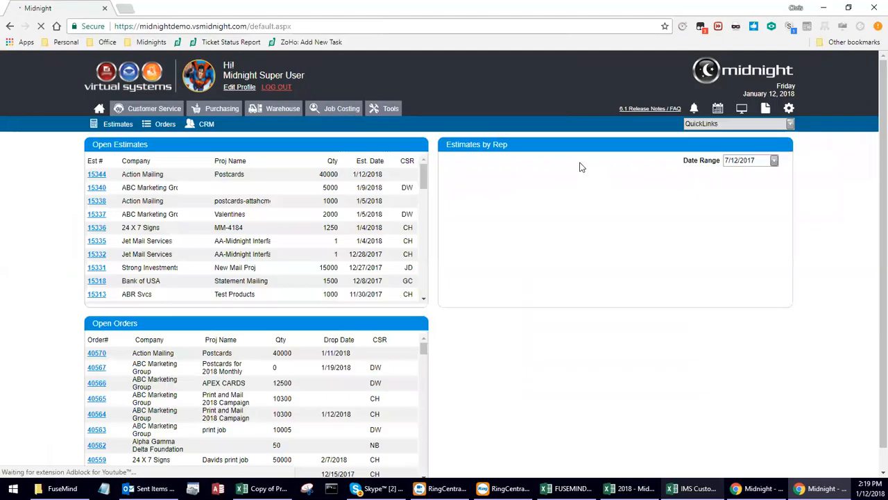
# Review the Reports settings' Default BCC and email signature, then go to CRM Customer Search.
pyautogui.click(789, 112)
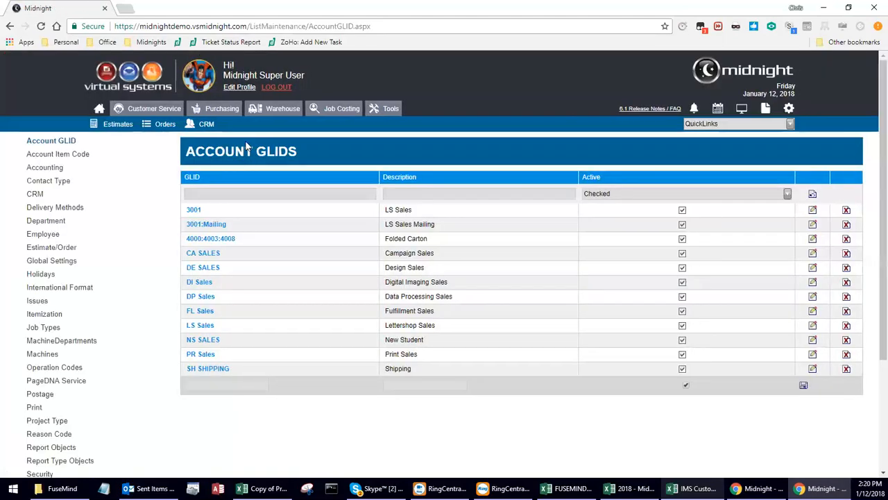
pyautogui.click(47, 263)
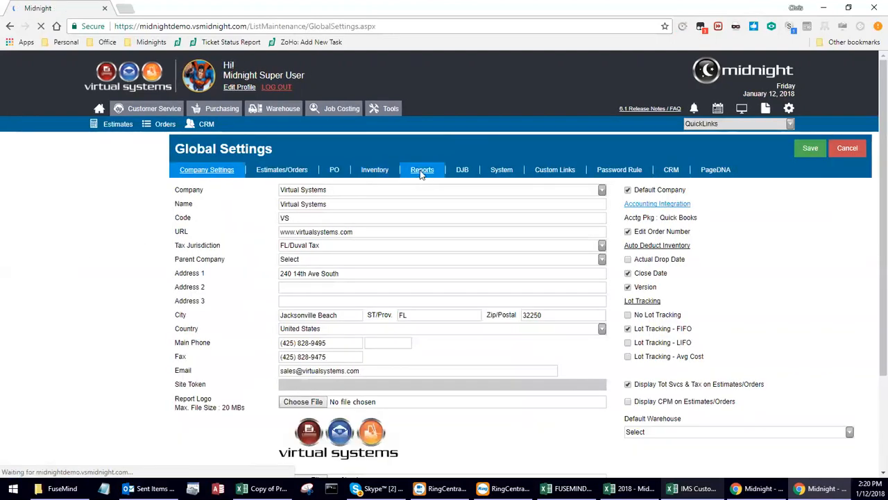
pyautogui.click(421, 174)
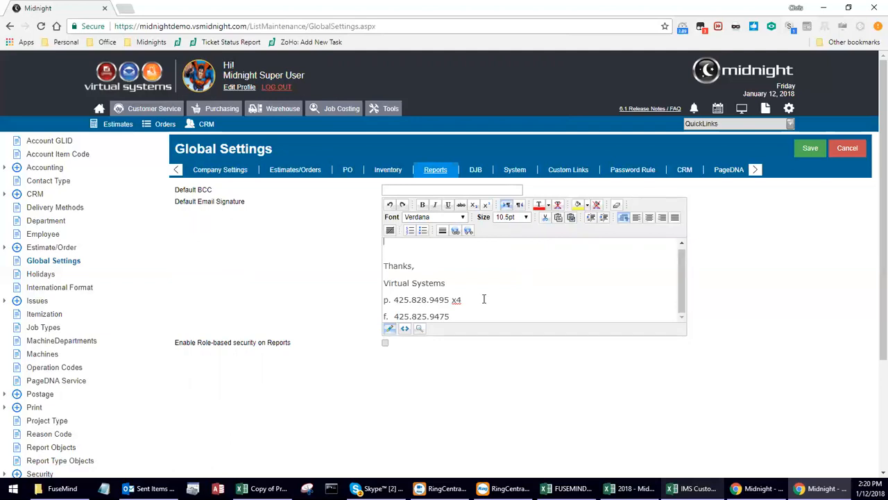
pyautogui.click(396, 190)
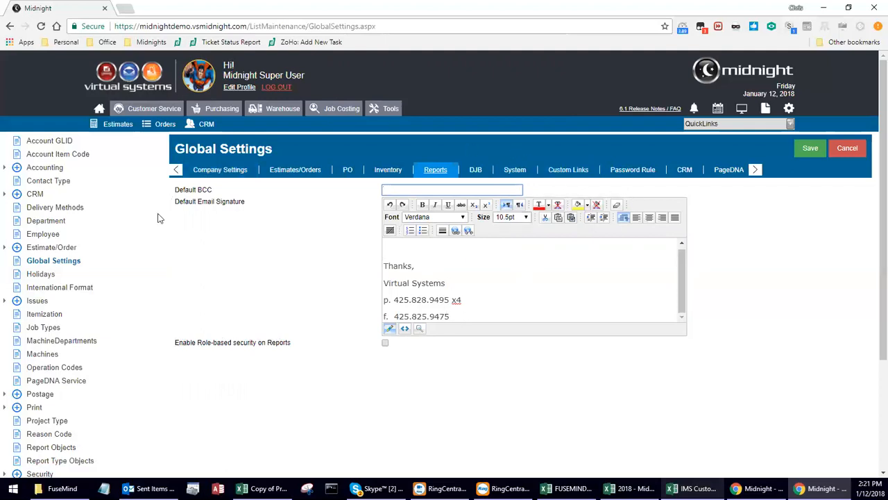
pyautogui.click(198, 129)
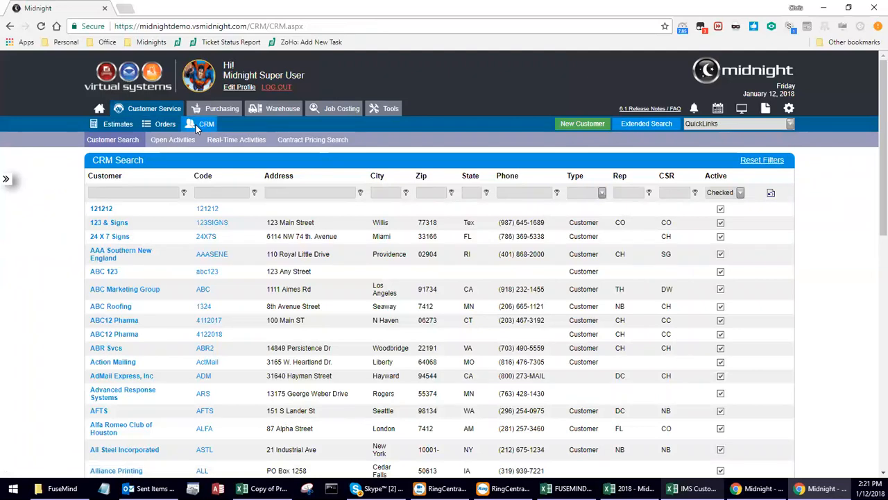
# Filter the customer list to inactive customers, then back to active ones.
pyautogui.click(741, 192)
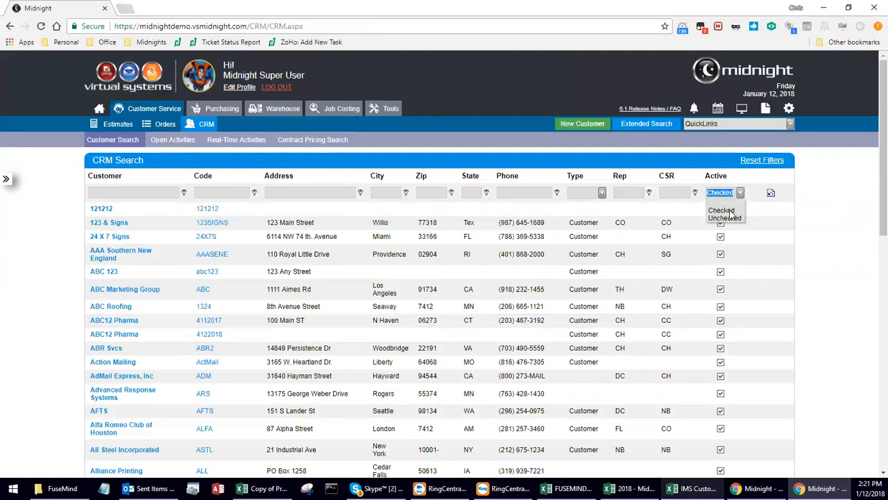
pyautogui.click(730, 213)
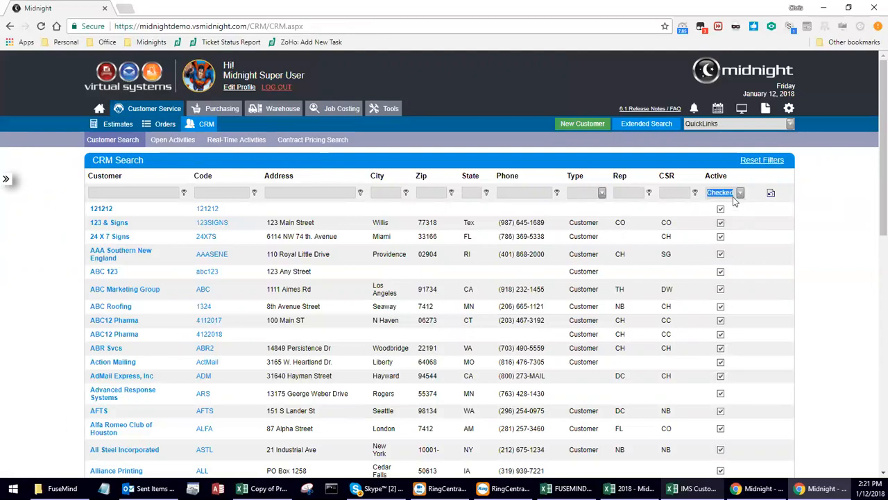
pyautogui.click(740, 193)
pyautogui.click(732, 219)
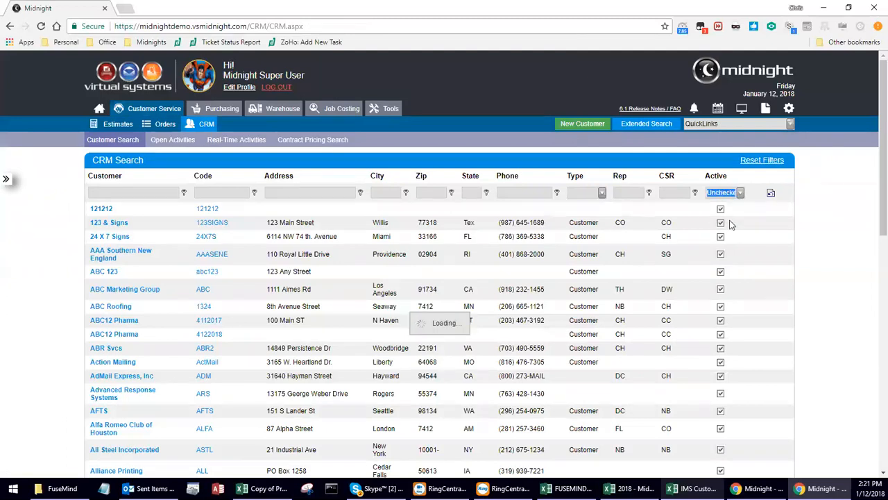
pyautogui.click(740, 194)
pyautogui.click(731, 210)
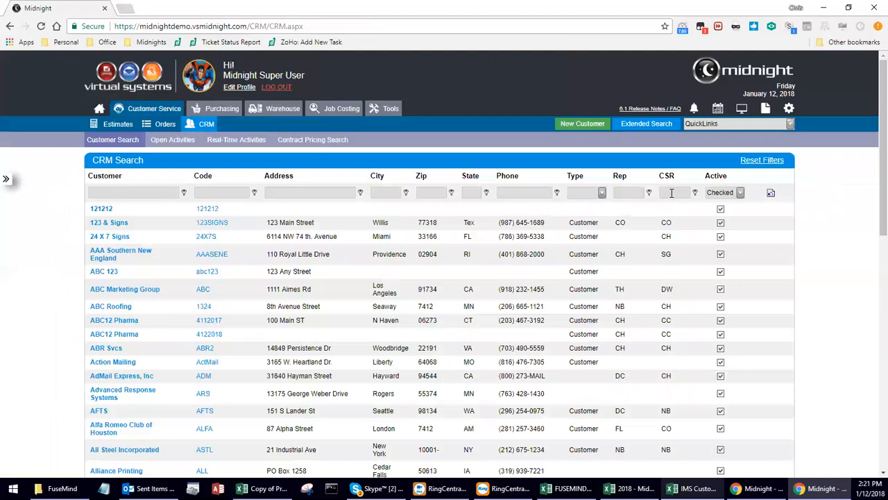
# Filter the CSR column by CO, then clear all column filters.
pyautogui.click(671, 192)
pyautogui.write('CO')
pyautogui.press('Return')
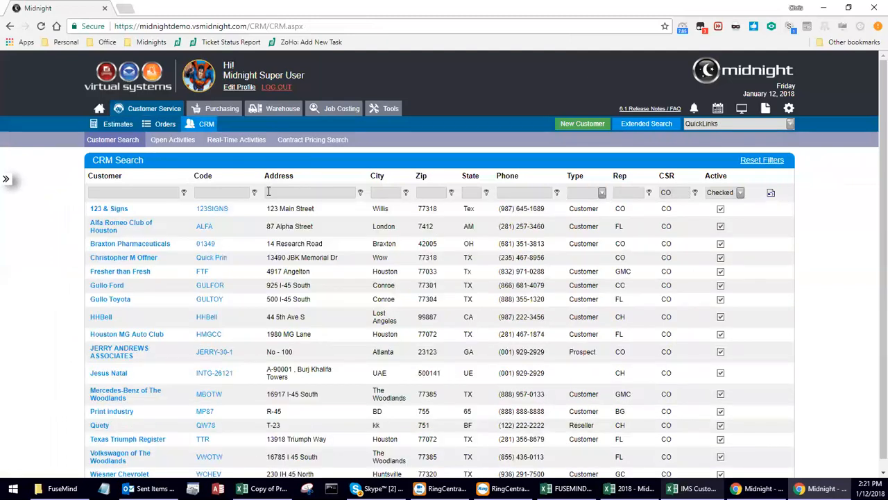
pyautogui.click(771, 194)
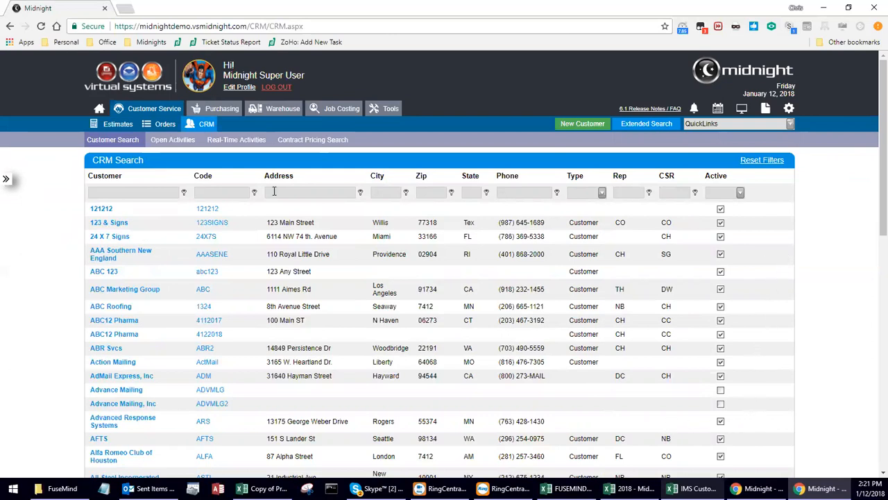
# Filter to active customers, sort by Code, then reset the filters and show Extended Search.
pyautogui.click(741, 192)
pyautogui.click(722, 211)
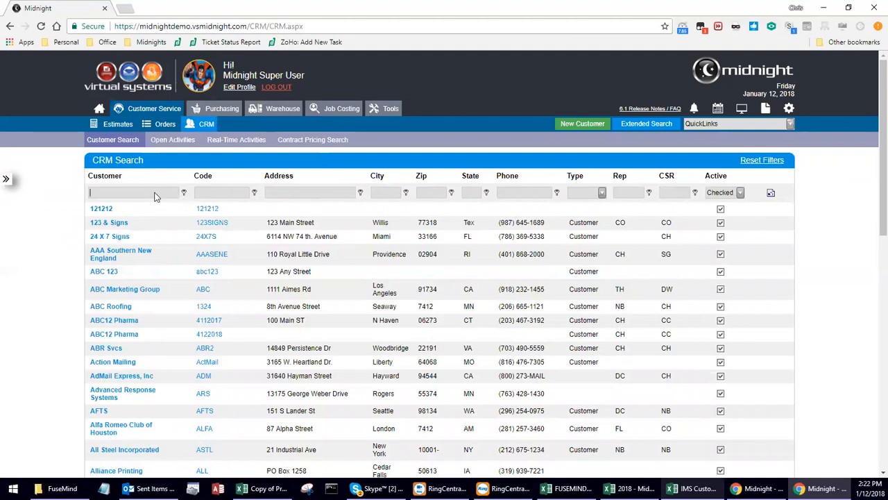
pyautogui.click(210, 178)
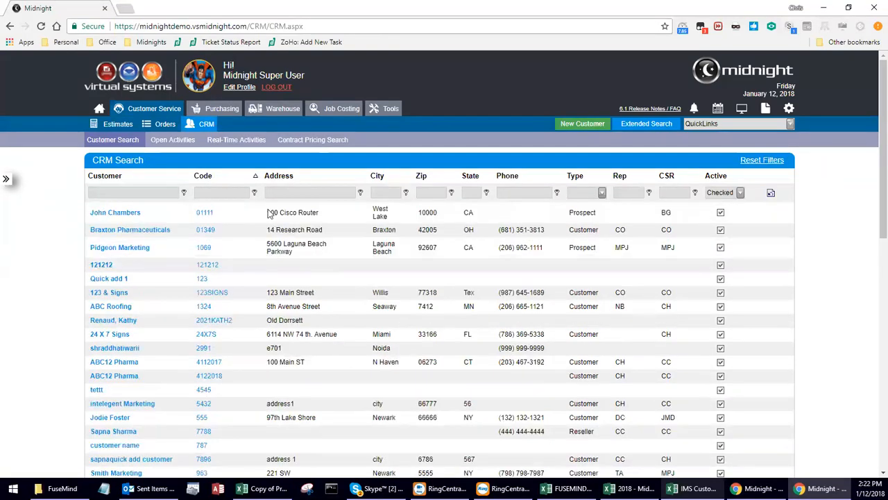
pyautogui.click(205, 184)
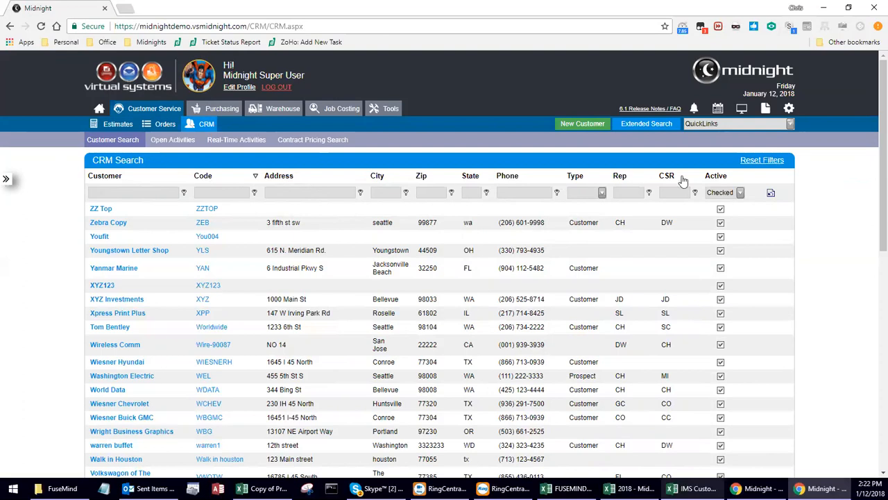
pyautogui.click(763, 162)
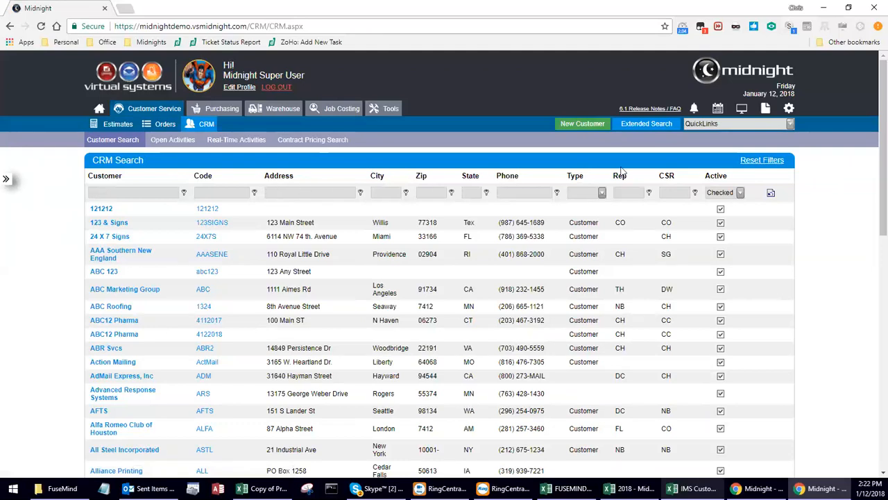
pyautogui.click(650, 128)
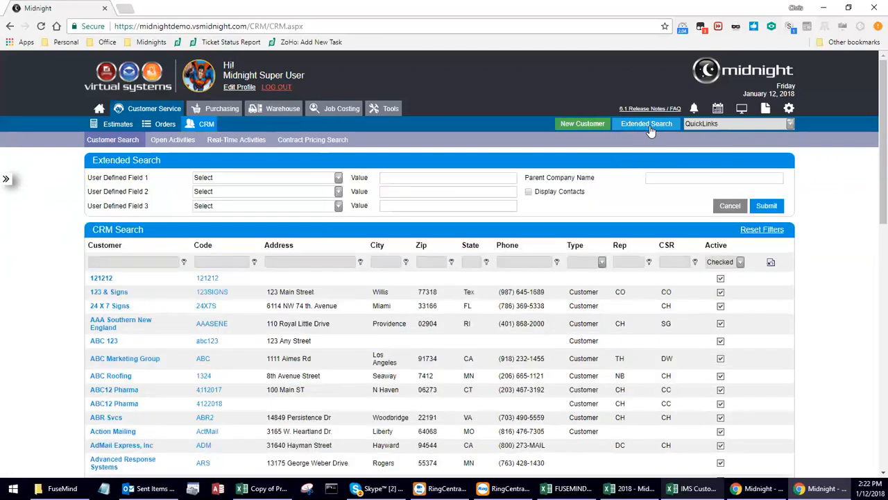
# Browse the Extended Search fields, tick Display Contacts, and expand the Recently Visited panel.
pyautogui.click(339, 178)
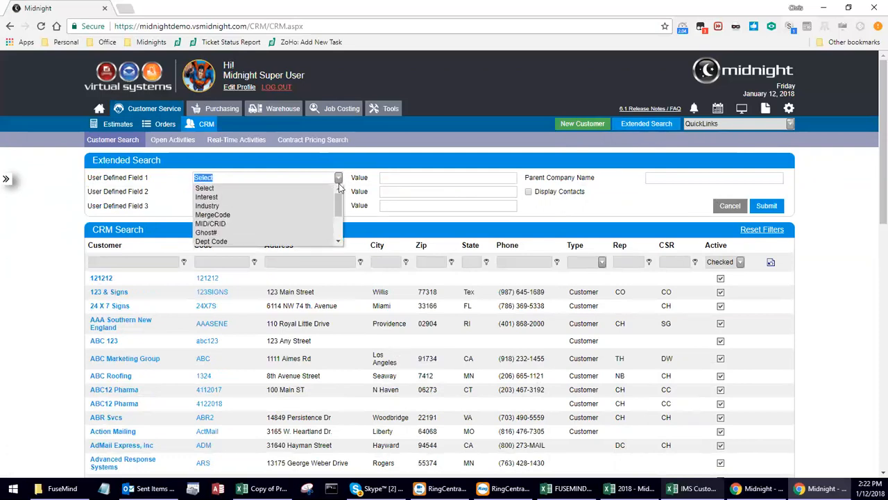
pyautogui.moveTo(339, 212); pyautogui.dragTo(336, 195)
pyautogui.click(348, 165)
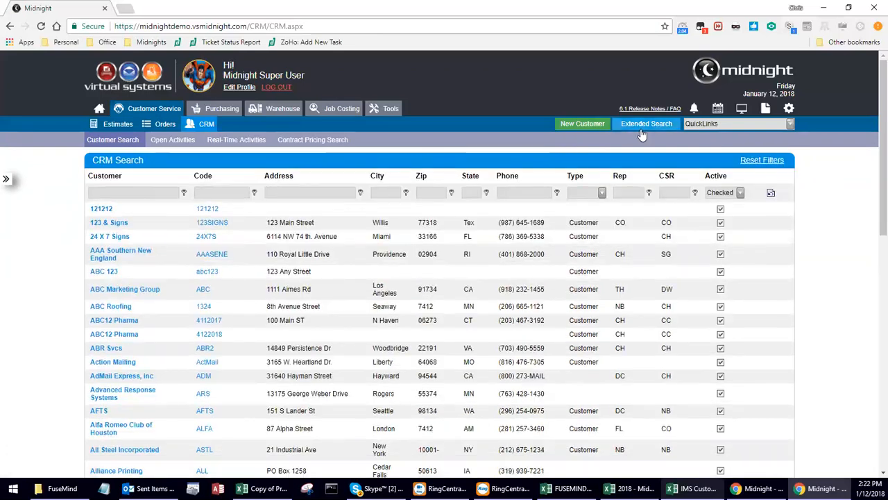
pyautogui.click(642, 124)
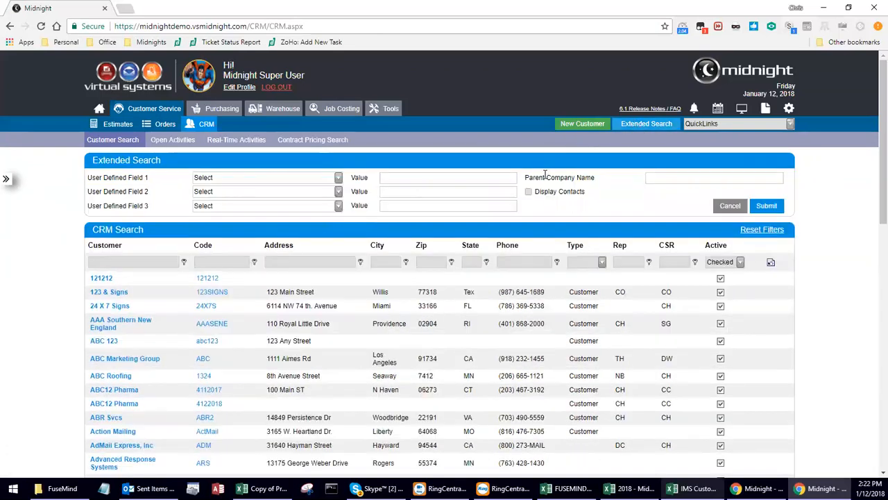
pyautogui.click(668, 178)
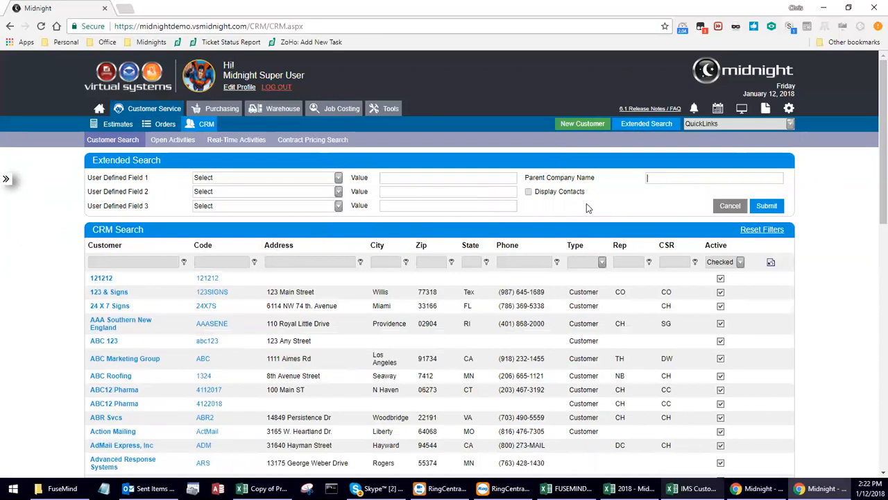
pyautogui.click(529, 192)
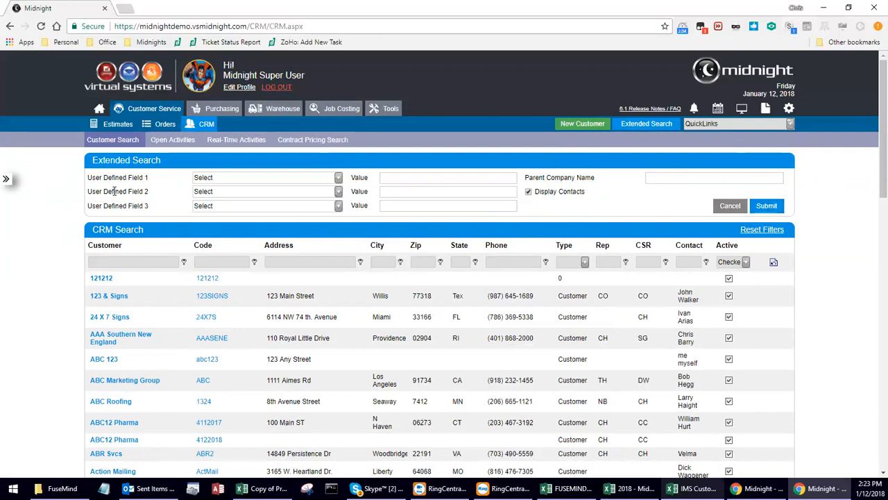
pyautogui.click(7, 184)
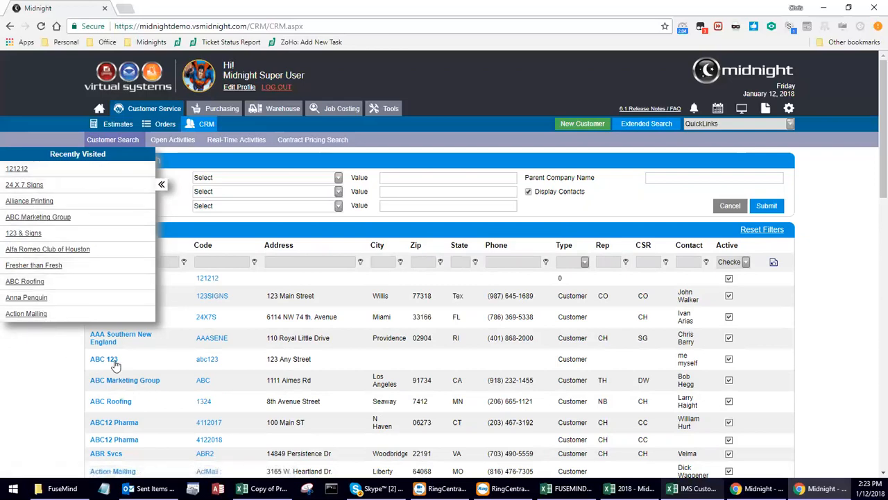
# Collapse the Recently Visited customers panel.
pyautogui.click(162, 185)
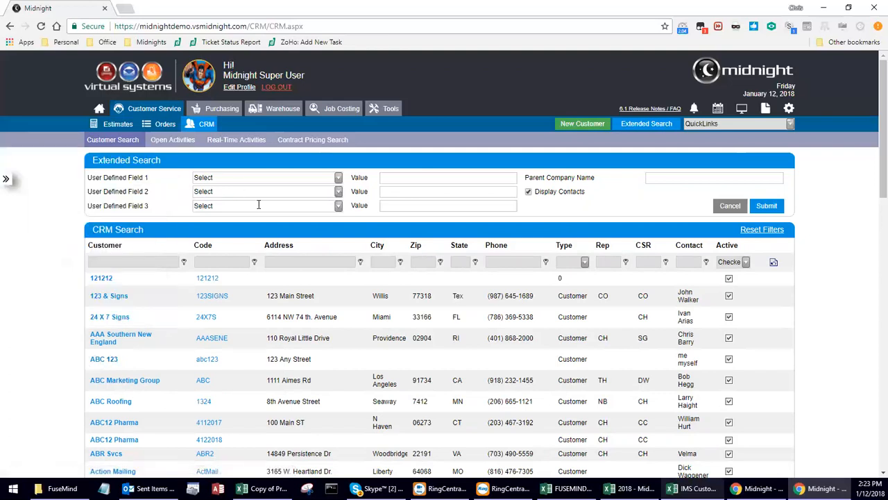
# Choose Quick Add Customer from the QuickLinks menu.
pyautogui.click(791, 122)
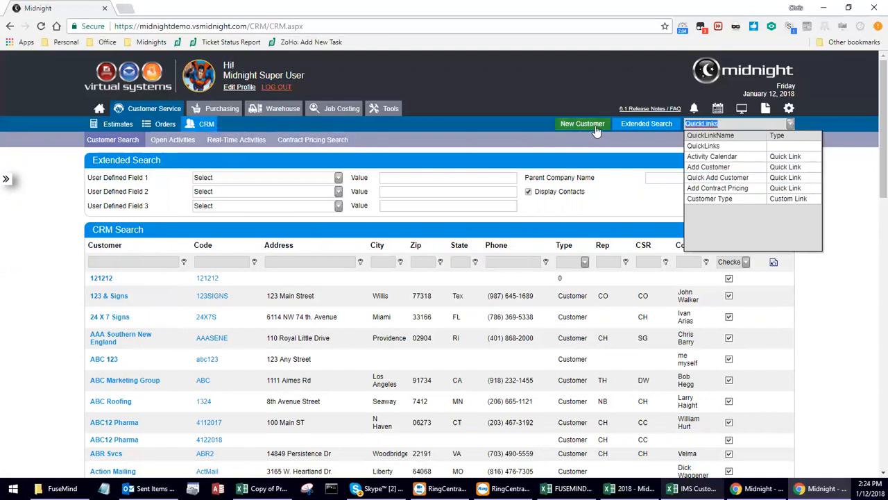
pyautogui.click(762, 178)
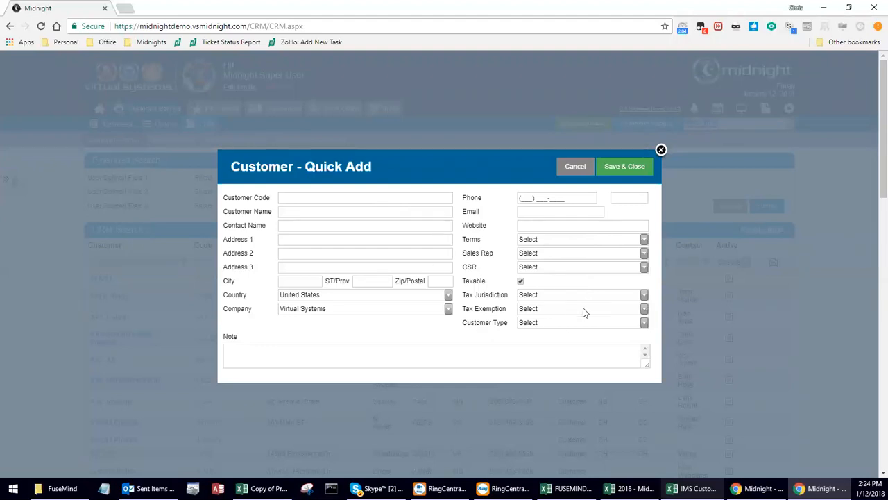
# Cancel the unsaved Quick Add form and collapse the Extended Search section.
pyautogui.scroll(-3, 583, 303)
pyautogui.scroll(2, 583, 303)
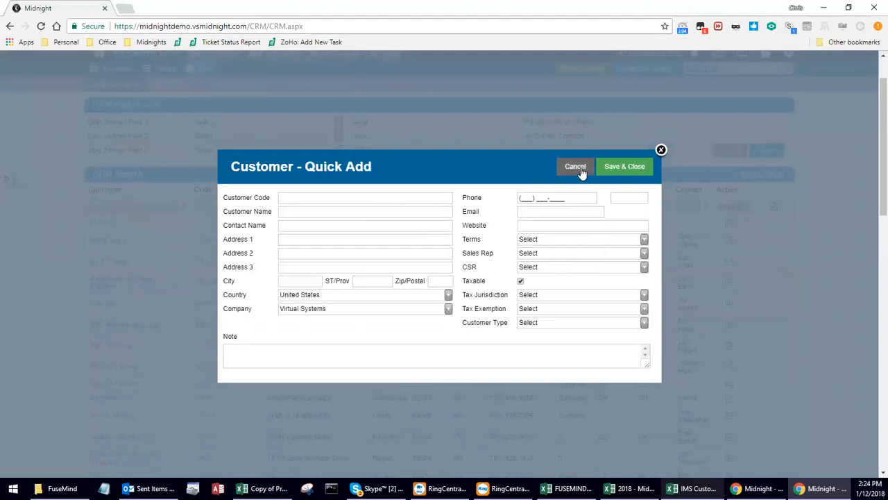
pyautogui.scroll(1, 533, 221)
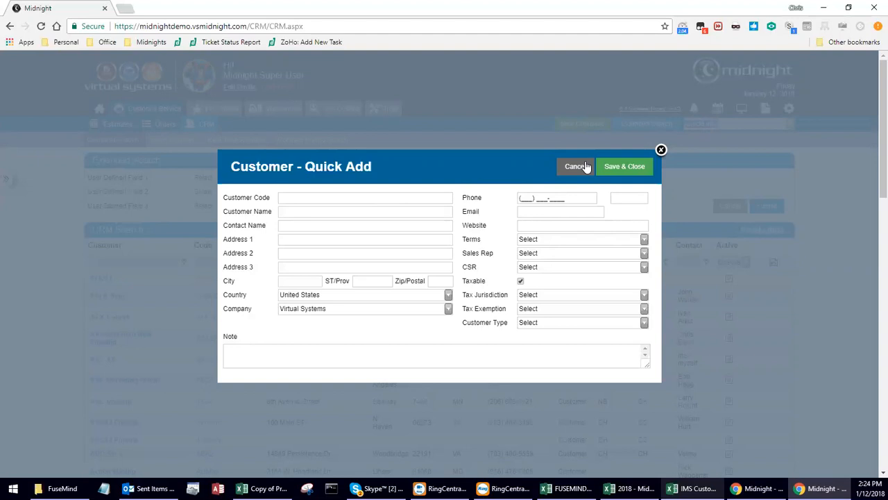
pyautogui.click(587, 167)
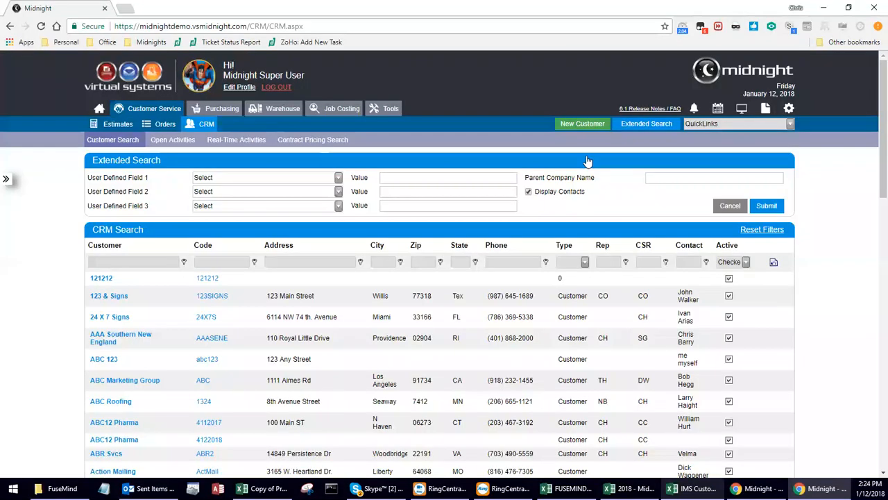
pyautogui.click(586, 160)
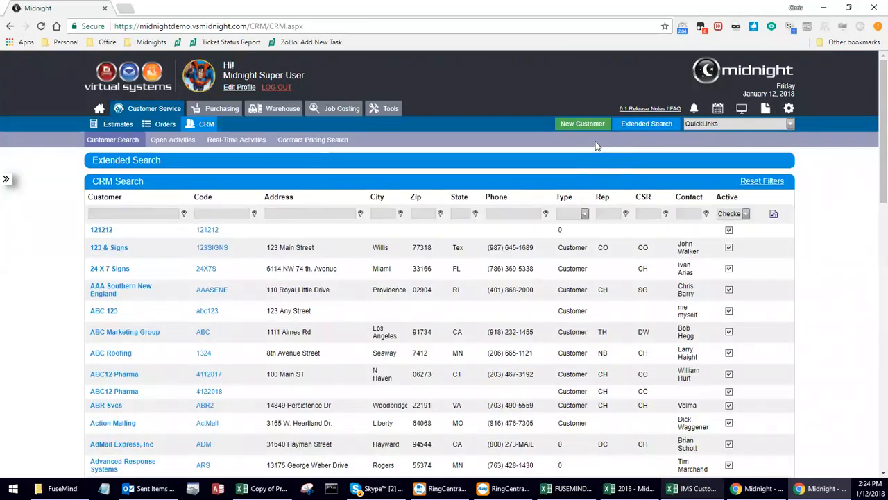
# Start a New Customer record and check its Customer Code, address and Country fields.
pyautogui.click(574, 129)
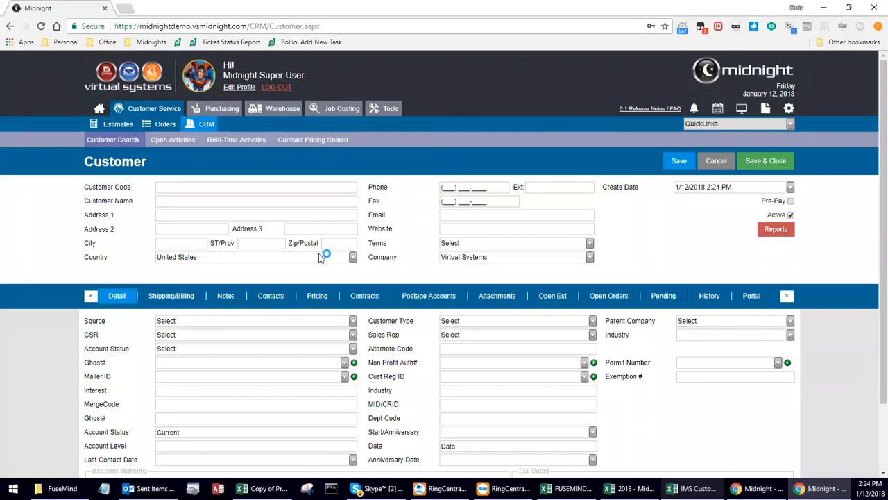
pyautogui.click(181, 191)
pyautogui.click(183, 186)
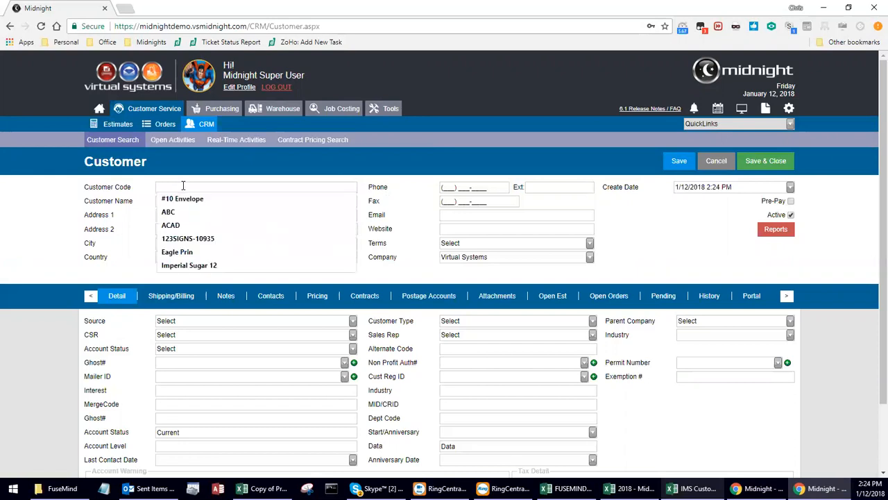
pyautogui.click(138, 201)
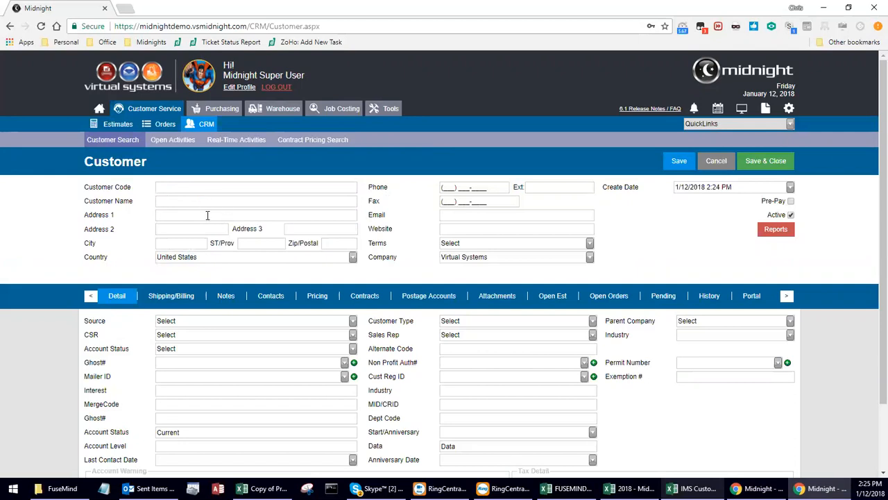
pyautogui.click(244, 243)
pyautogui.click(329, 243)
pyautogui.click(354, 258)
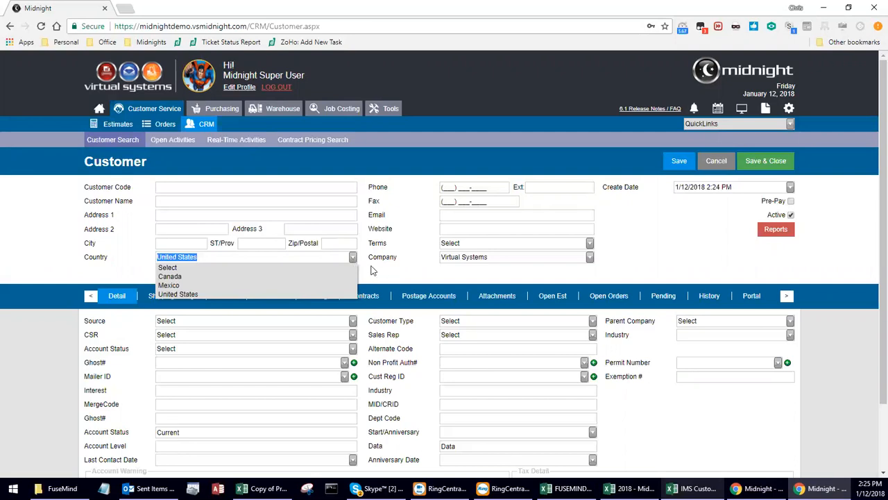
pyautogui.click(353, 258)
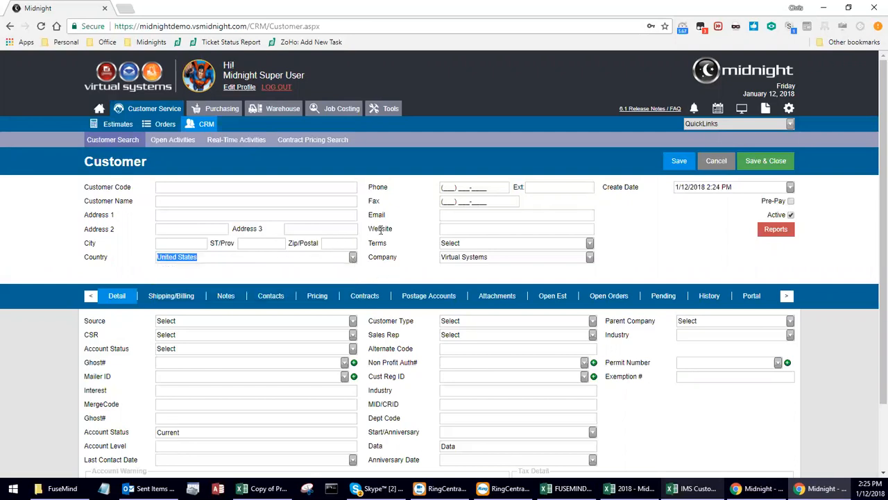
pyautogui.click(456, 200)
pyautogui.click(590, 244)
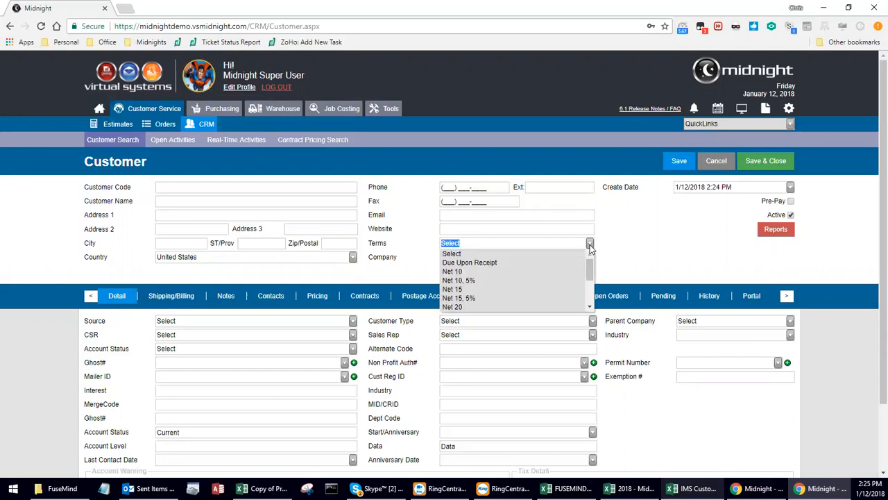
pyautogui.click(590, 244)
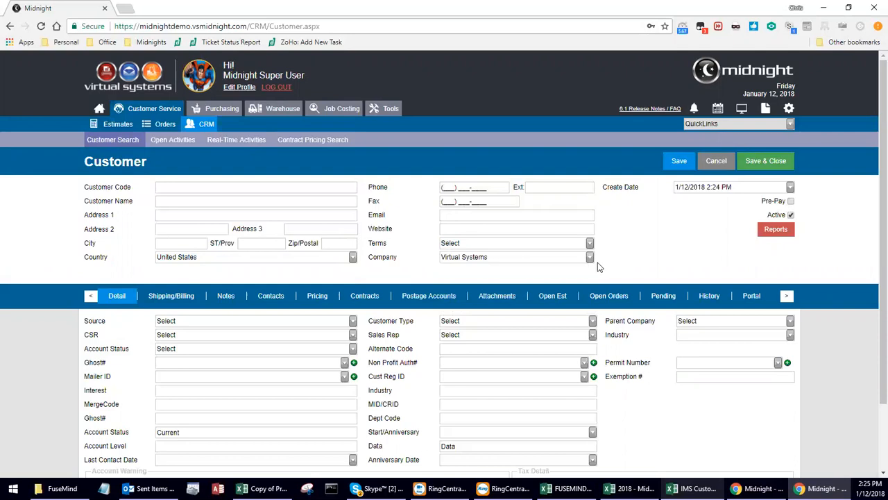
pyautogui.click(588, 262)
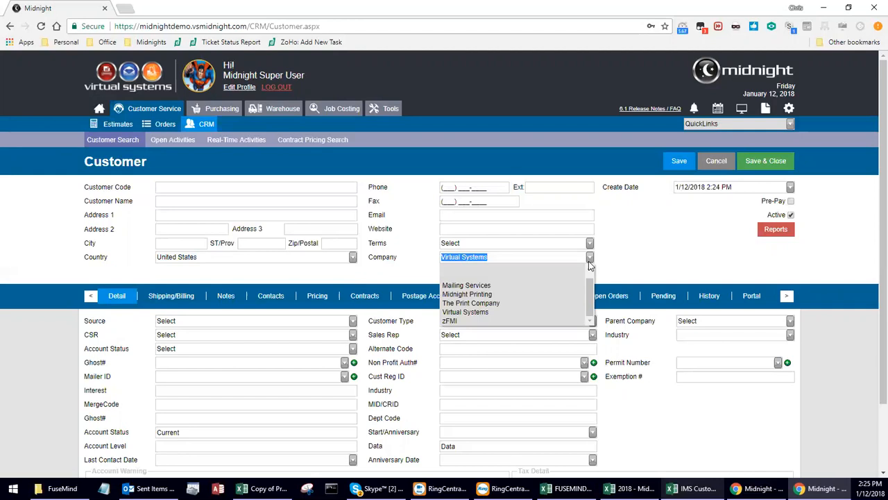
pyautogui.click(608, 256)
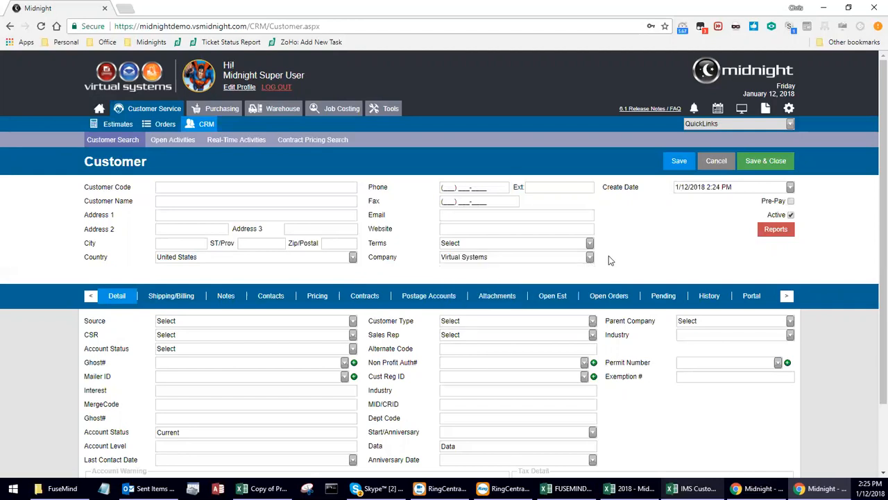
pyautogui.click(791, 188)
pyautogui.click(791, 189)
pyautogui.click(791, 201)
pyautogui.click(791, 201)
pyautogui.click(791, 215)
pyautogui.click(791, 215)
# Enter the customer code, name 'Wiesner Chevrolet', and the street address, city, state and ZIP.
pyautogui.click(268, 189)
pyautogui.write('WCHEV')
pyautogui.press('Tab')
pyautogui.write('Wiesner Chevrolet')
pyautogui.press('Tab')
pyautogui.write('230 IH 45 North')
pyautogui.press('Tab')
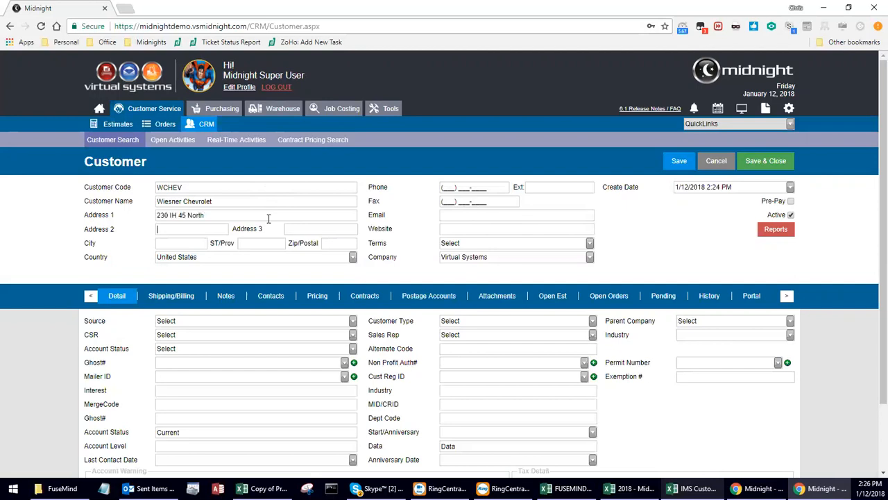
pyautogui.write('Huntsville')
pyautogui.write('TX')
pyautogui.press('Tab')
pyautogui.write('77320')
# Enter the business phone number and extension, and set Terms to Net 20.
pyautogui.press('Tab')
pyautogui.press('Tab')
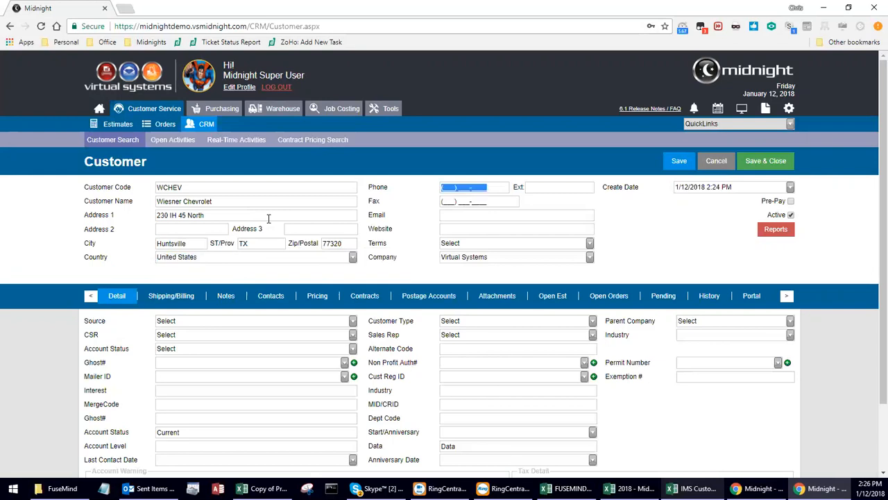
pyautogui.press('Tab')
pyautogui.write('4')
pyautogui.click(486, 242)
pyautogui.click(476, 307)
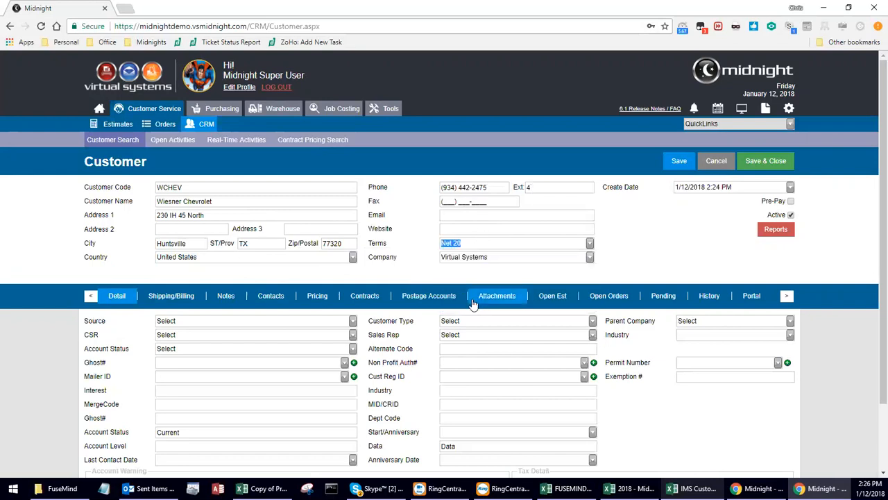
pyautogui.scroll(-2, 312, 278)
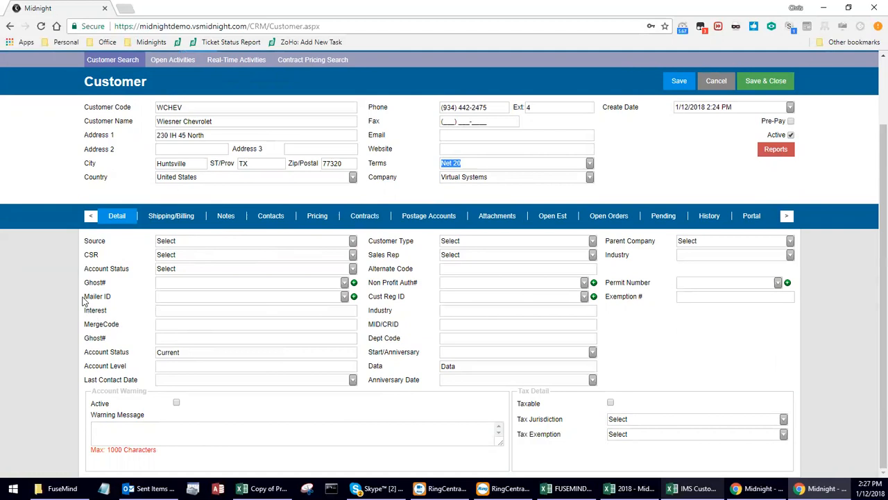
pyautogui.moveTo(83, 296); pyautogui.dragTo(792, 306)
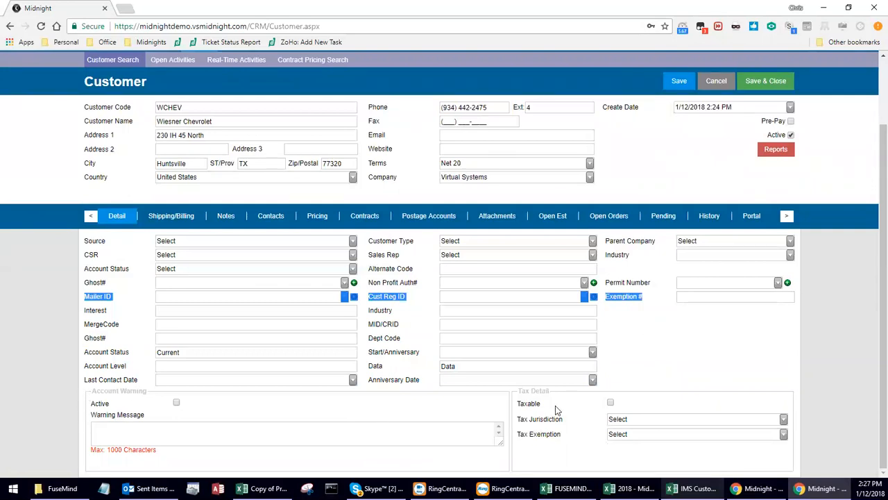
pyautogui.click(96, 310)
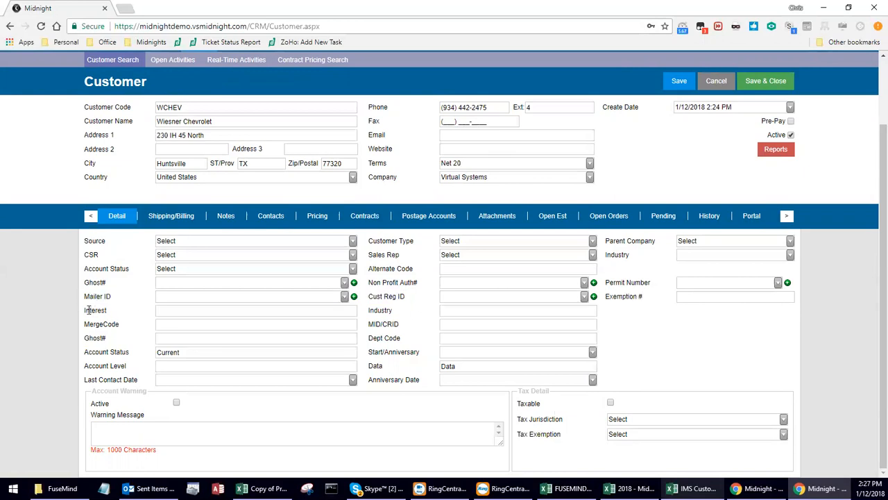
pyautogui.moveTo(88, 311); pyautogui.dragTo(357, 380)
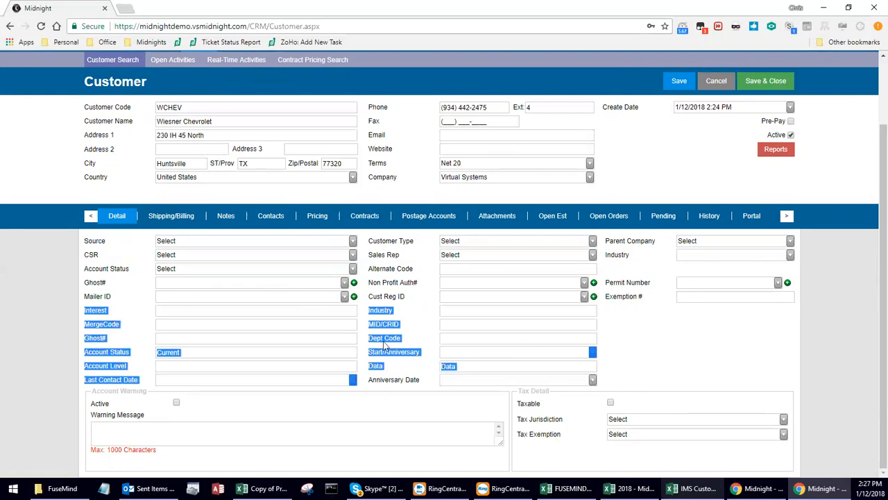
pyautogui.click(122, 312)
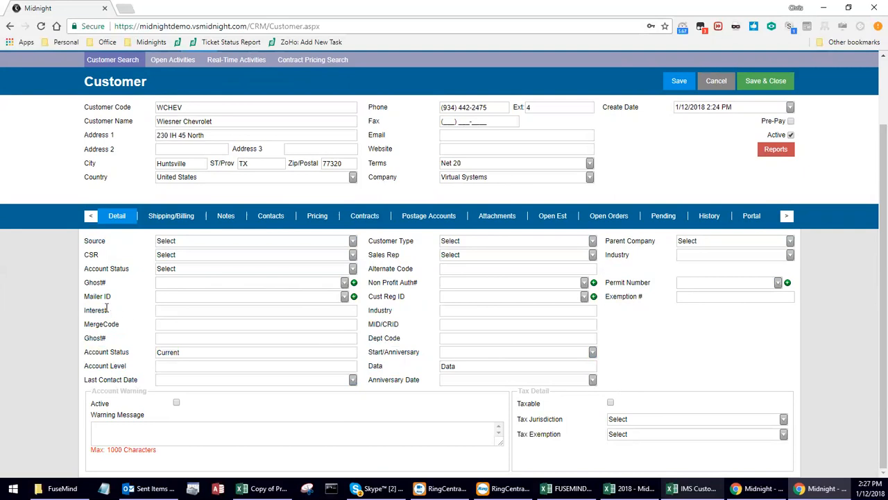
pyautogui.moveTo(85, 308); pyautogui.dragTo(476, 317)
pyautogui.moveTo(393, 310); pyautogui.dragTo(373, 310)
pyautogui.moveTo(120, 324); pyautogui.dragTo(84, 324)
pyautogui.moveTo(400, 324); pyautogui.dragTo(369, 325)
pyautogui.click(387, 323)
# Enter permit number A-12345, then view and close the Permit Number list.
pyautogui.click(276, 297)
pyautogui.click(709, 282)
pyautogui.write('A-12345')
pyautogui.moveTo(724, 283); pyautogui.dragTo(666, 286)
pyautogui.moveTo(744, 282); pyautogui.dragTo(649, 280)
pyautogui.click(721, 284)
pyautogui.moveTo(719, 283); pyautogui.dragTo(675, 282)
pyautogui.click(720, 283)
pyautogui.click(787, 282)
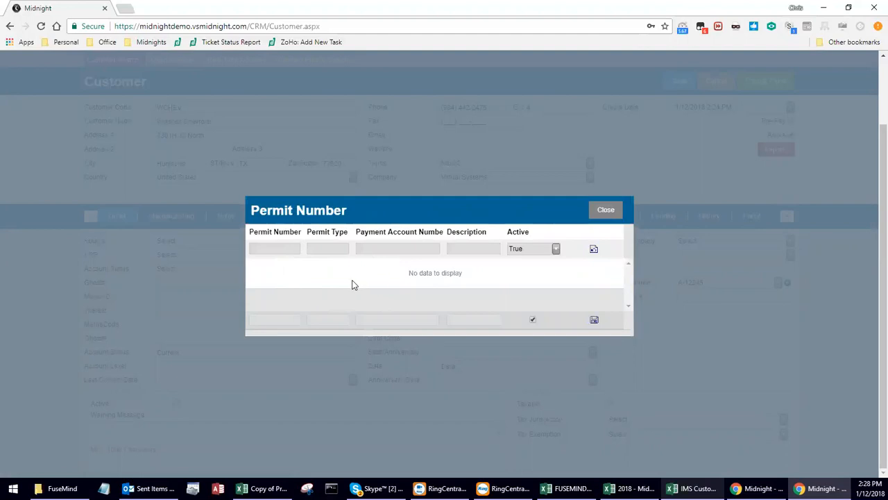
pyautogui.click(274, 320)
pyautogui.click(607, 210)
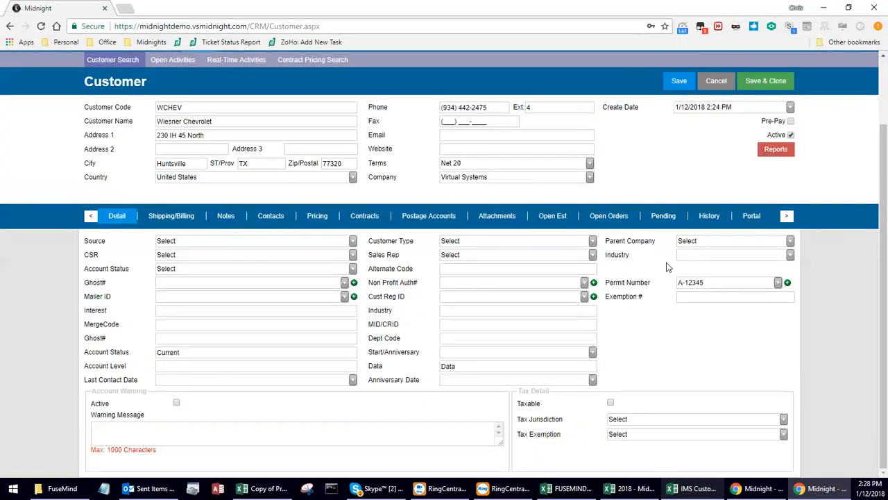
# Set the Parent Company to ABC Marketing Group.
pyautogui.click(790, 241)
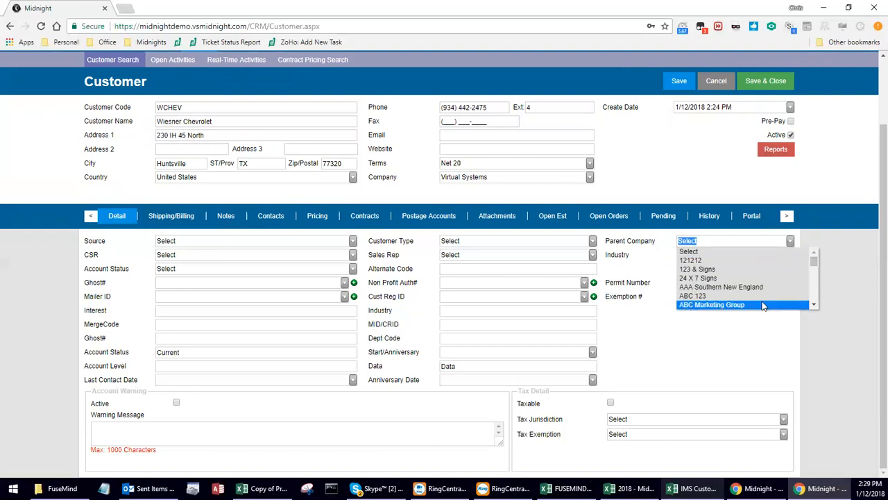
pyautogui.click(762, 303)
pyautogui.click(816, 257)
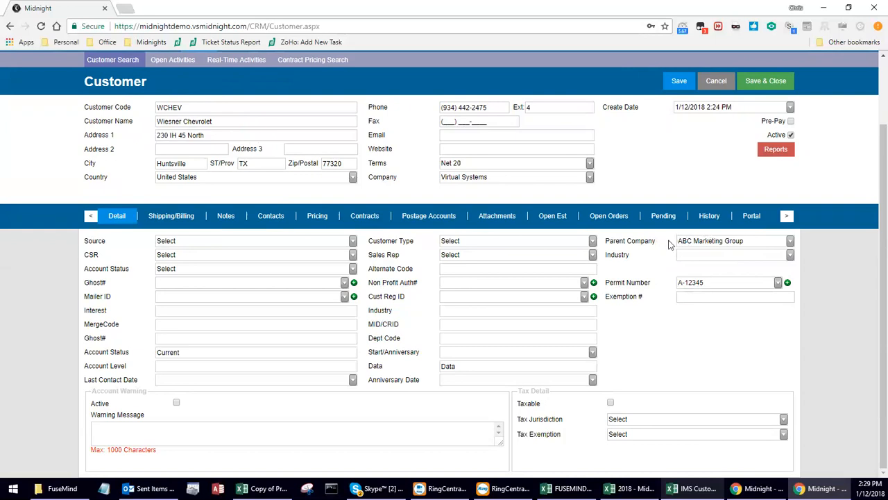
# Activate the account warning with message 'VIP Customer' and tick Taxable.
pyautogui.click(176, 403)
pyautogui.write('VIP Customer')
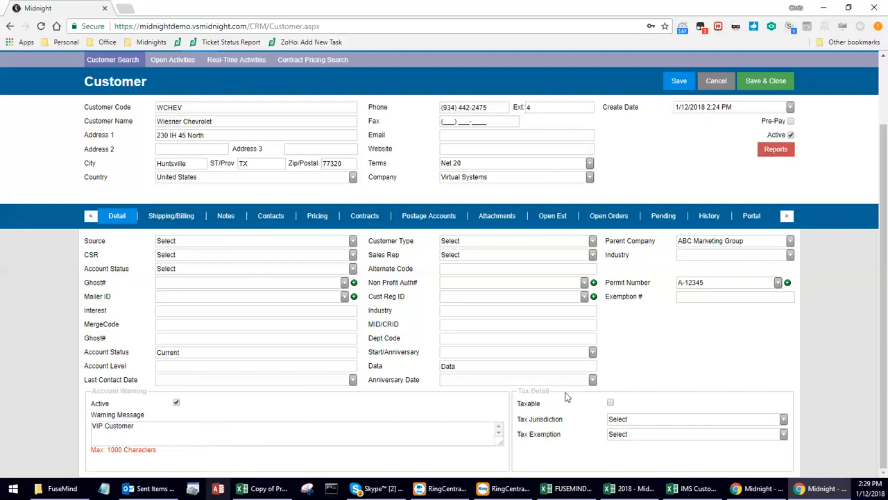
pyautogui.click(611, 404)
# Choose Montgomery County as the customer's tax jurisdiction.
pyautogui.click(637, 419)
pyautogui.moveTo(784, 367); pyautogui.dragTo(793, 381)
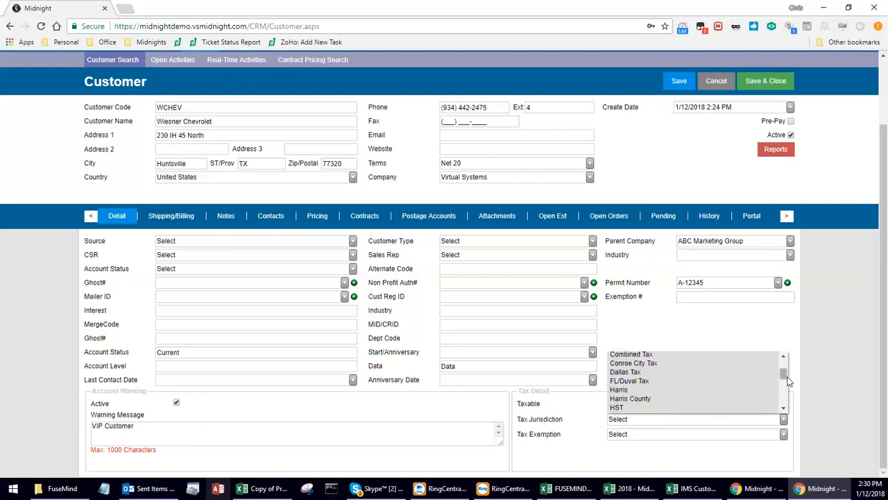
pyautogui.moveTo(785, 374); pyautogui.dragTo(787, 378)
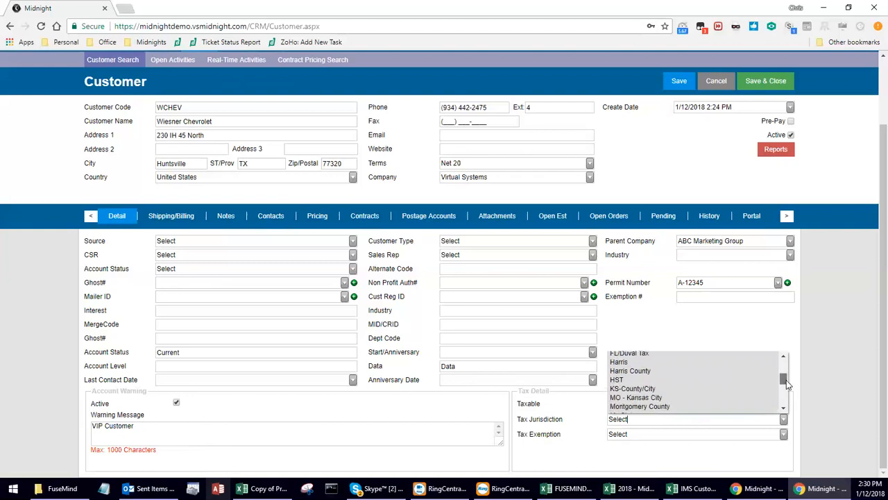
pyautogui.click(655, 408)
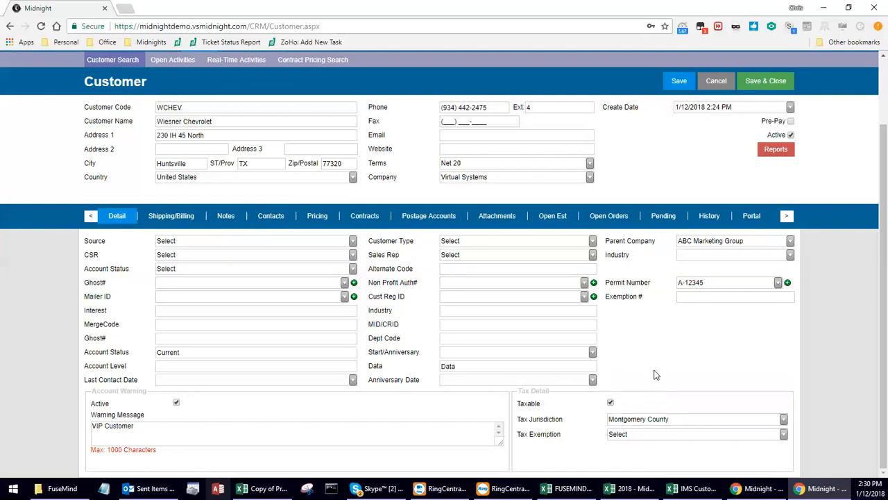
# Leave Tax Exemption unset and confirm the jurisdiction remains Montgomery County.
pyautogui.click(624, 435)
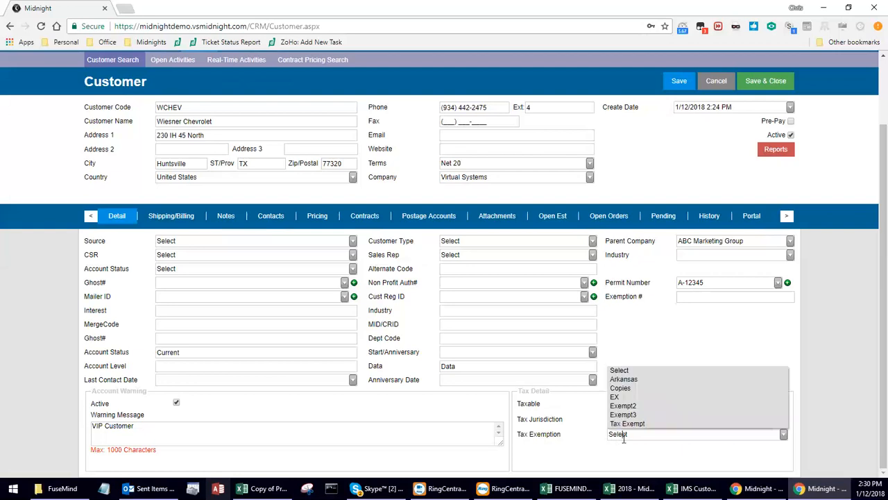
pyautogui.click(565, 439)
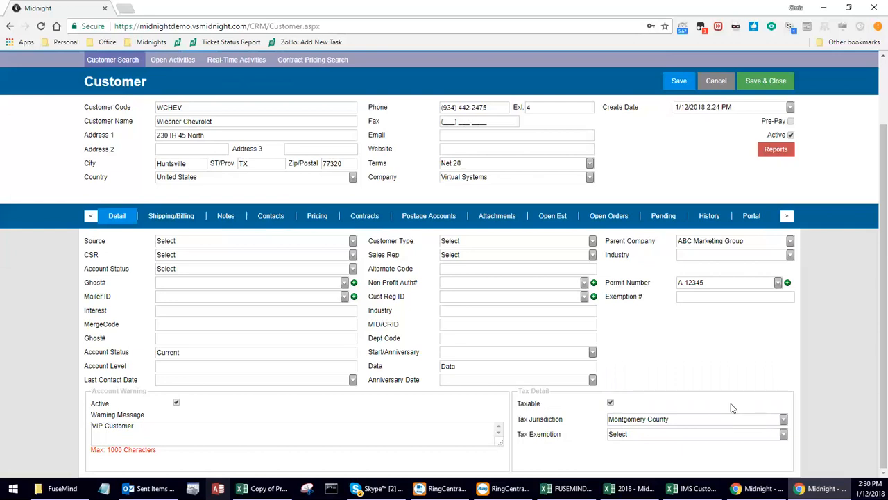
pyautogui.click(783, 423)
pyautogui.scroll(5, 777, 372)
pyautogui.moveTo(783, 366); pyautogui.dragTo(791, 406)
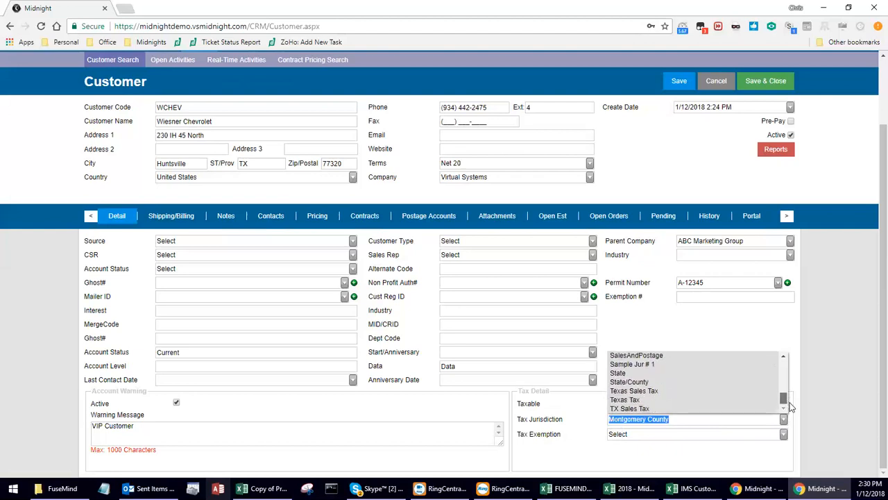
pyautogui.click(806, 428)
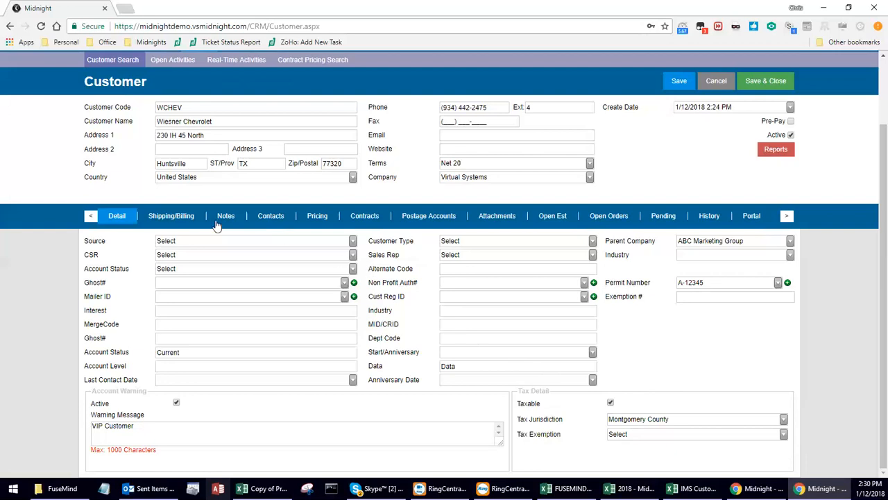
# Copy the customer address into both the shipping and billing addresses using Same as Above.
pyautogui.click(174, 216)
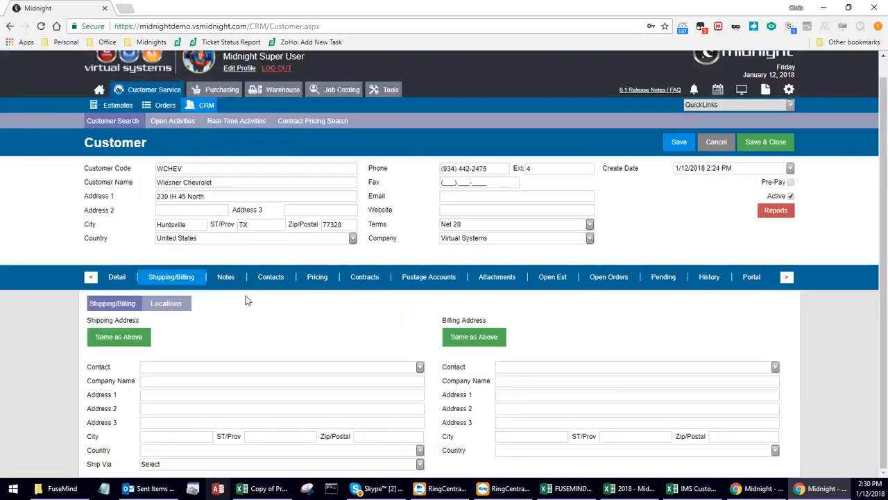
pyautogui.click(129, 339)
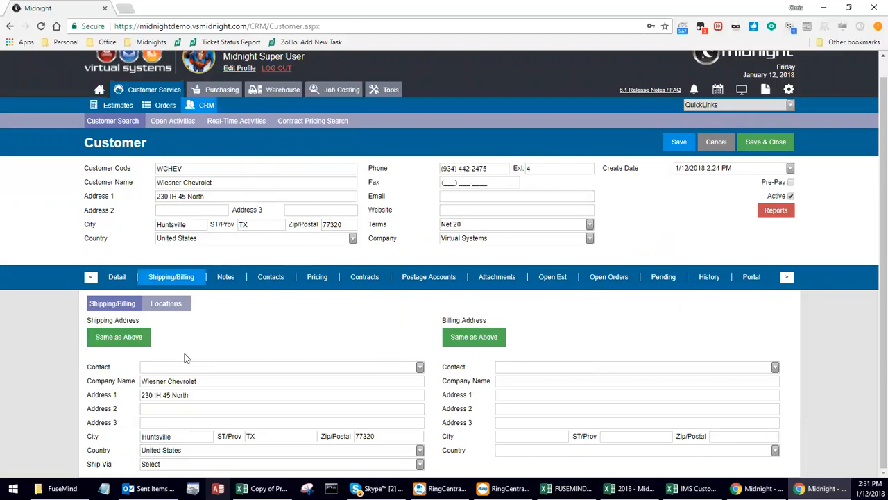
pyautogui.click(475, 338)
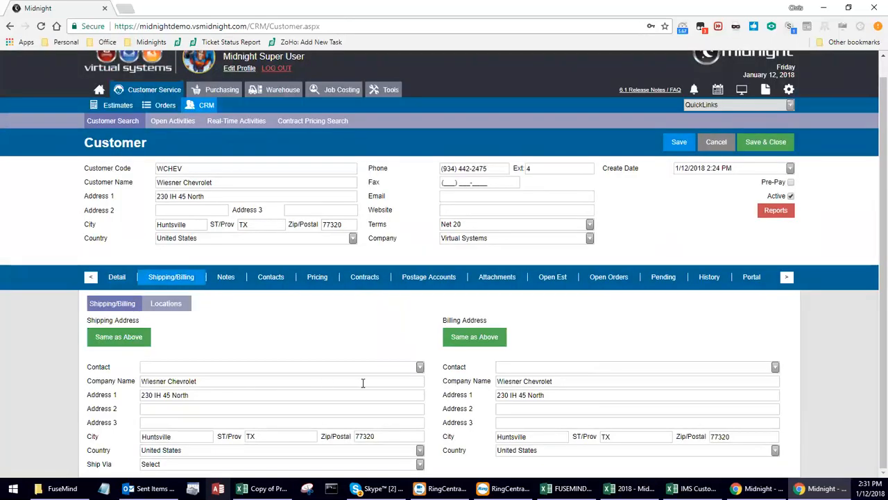
# Set Ship Via to UPS-Ground and bring up the customer's empty Locations list.
pyautogui.click(420, 465)
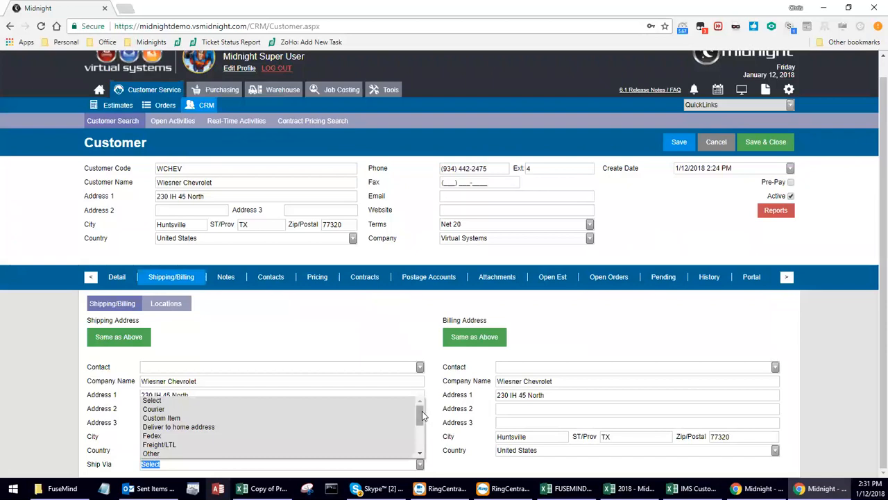
pyautogui.moveTo(422, 415); pyautogui.dragTo(426, 449)
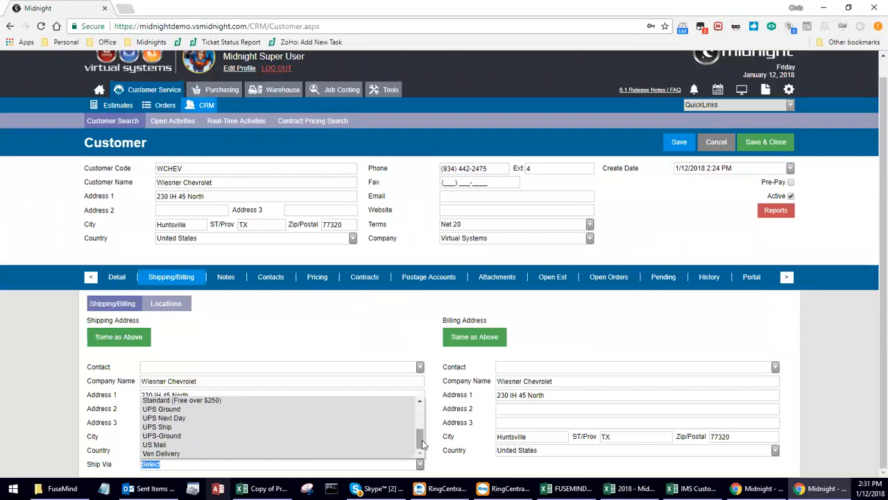
pyautogui.click(232, 436)
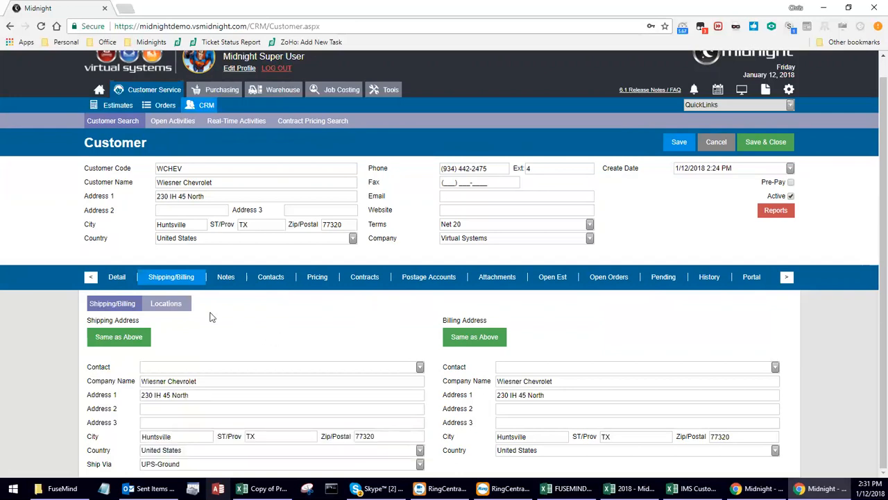
pyautogui.click(170, 305)
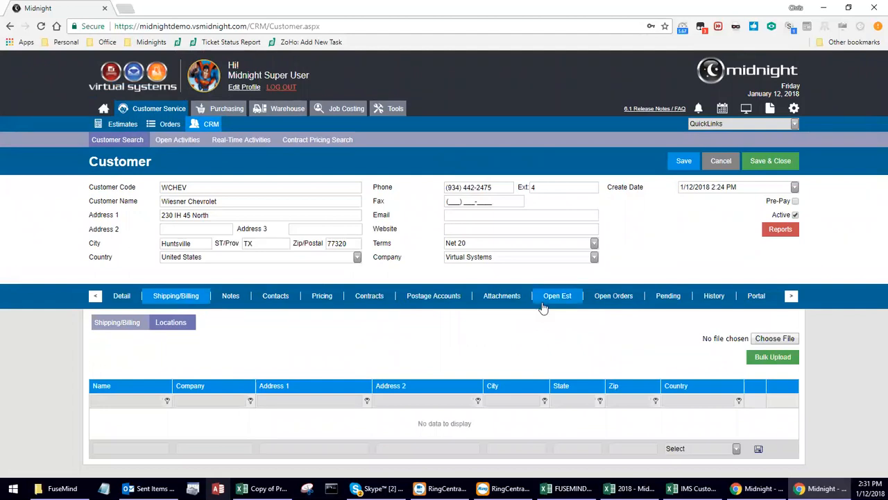
pyautogui.click(117, 448)
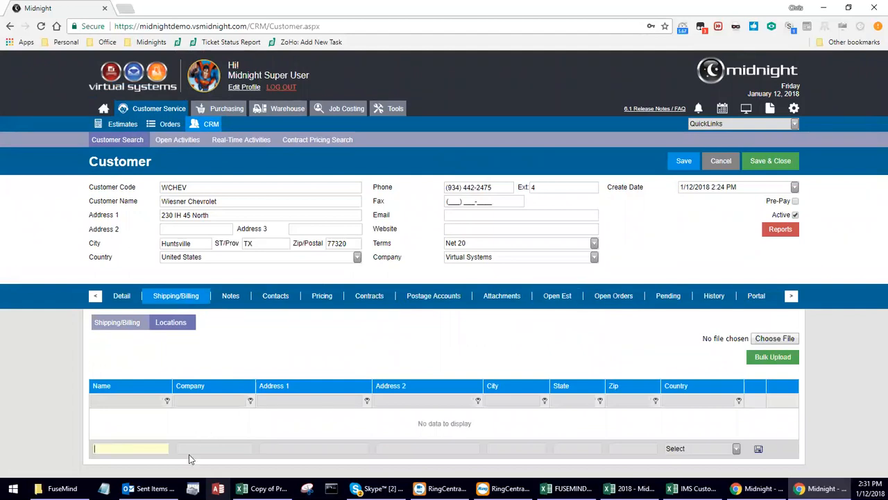
pyautogui.click(190, 448)
pyautogui.click(332, 449)
pyautogui.click(427, 450)
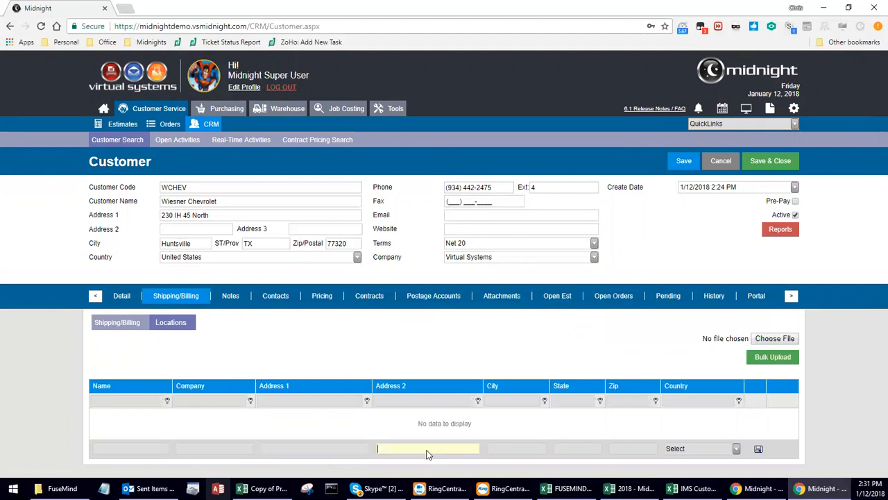
pyautogui.click(527, 451)
pyautogui.click(588, 451)
pyautogui.click(624, 449)
pyautogui.click(637, 347)
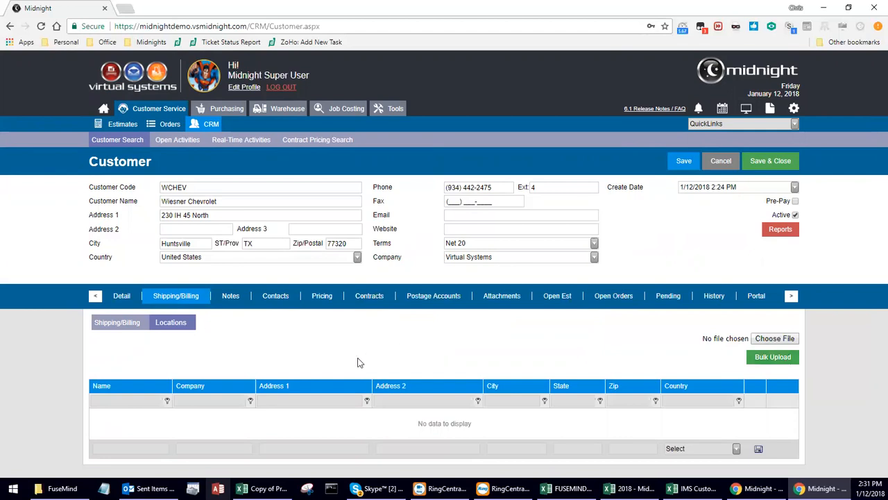
# Check Wiesner Chevrolet's empty Notes box, then switch to its Contacts list.
pyautogui.click(231, 299)
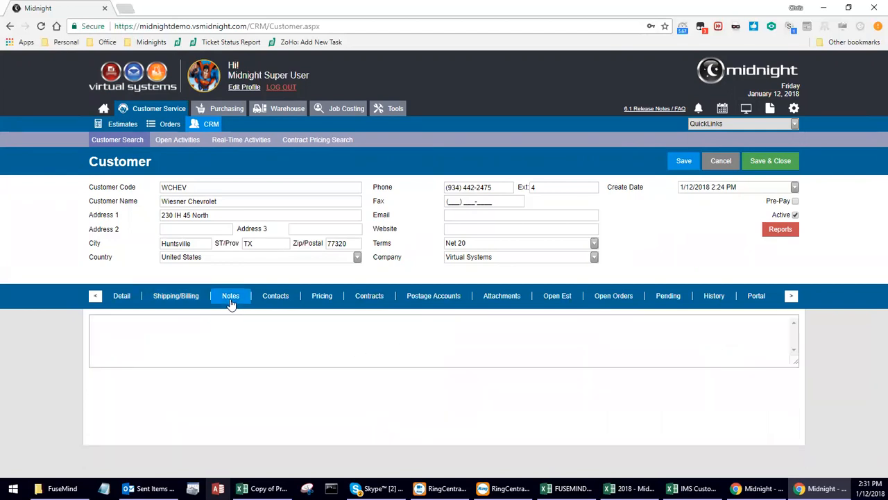
pyautogui.click(273, 345)
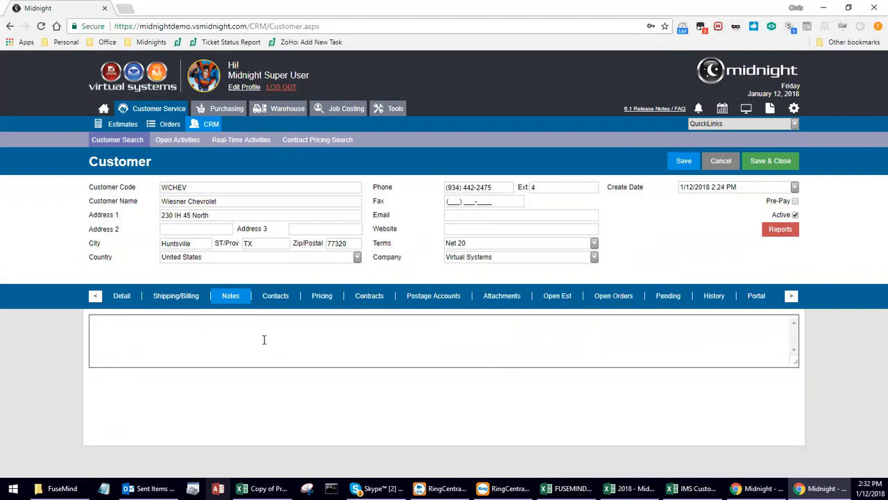
pyautogui.click(274, 300)
# Add a new contact with the contact's first and last name and the autofilled company address.
pyautogui.click(112, 319)
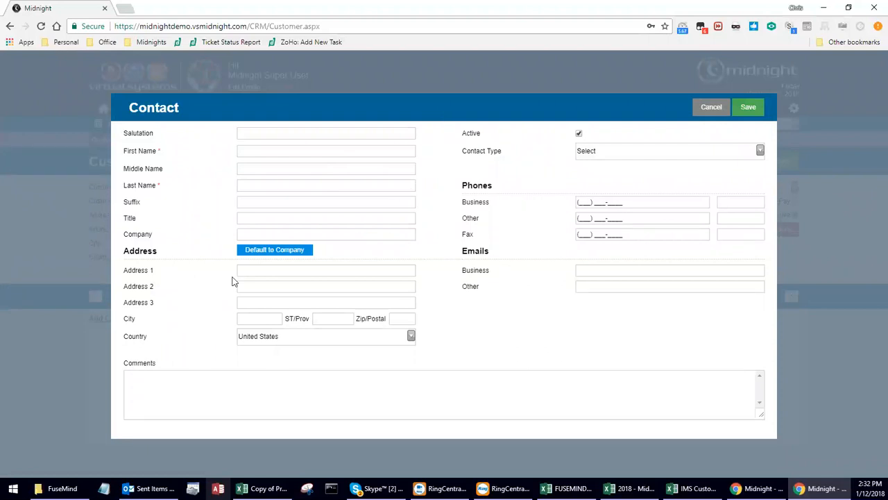
pyautogui.click(286, 258)
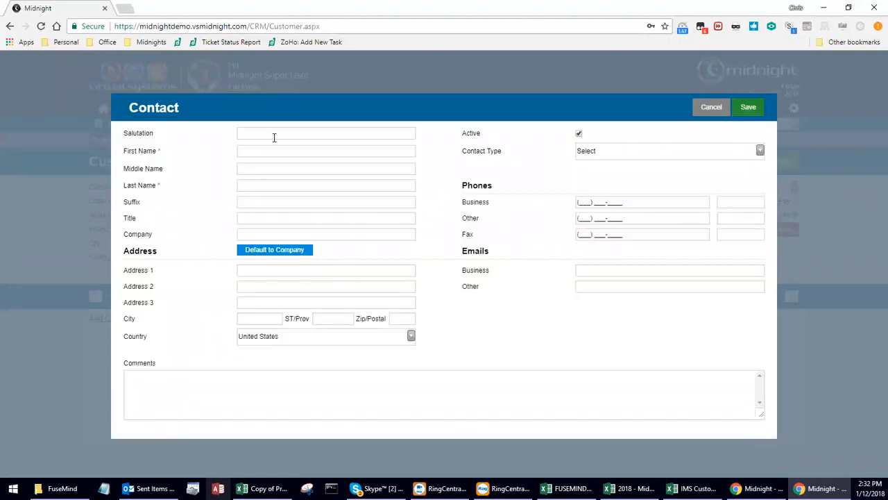
pyautogui.click(261, 146)
pyautogui.press('Tab')
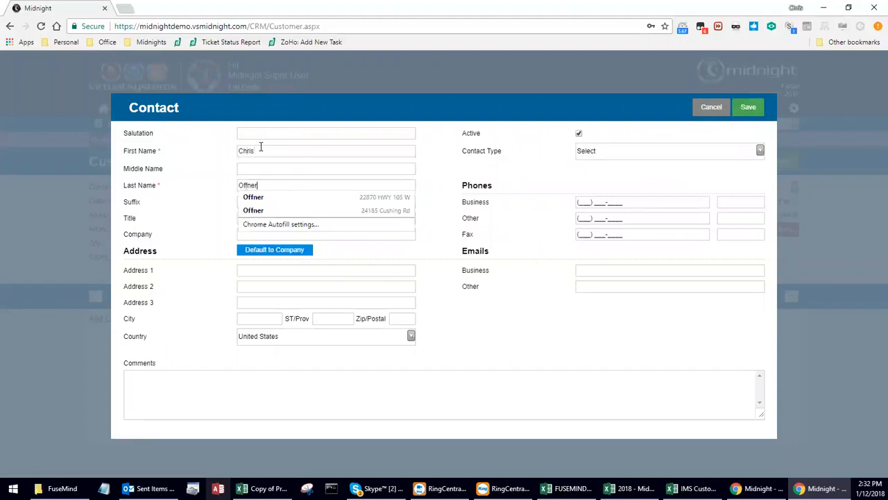
pyautogui.click(249, 251)
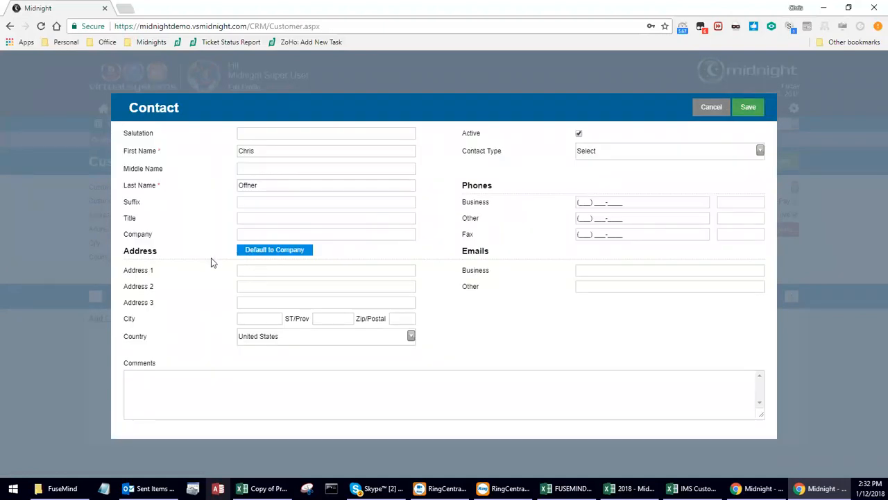
pyautogui.write('22870')
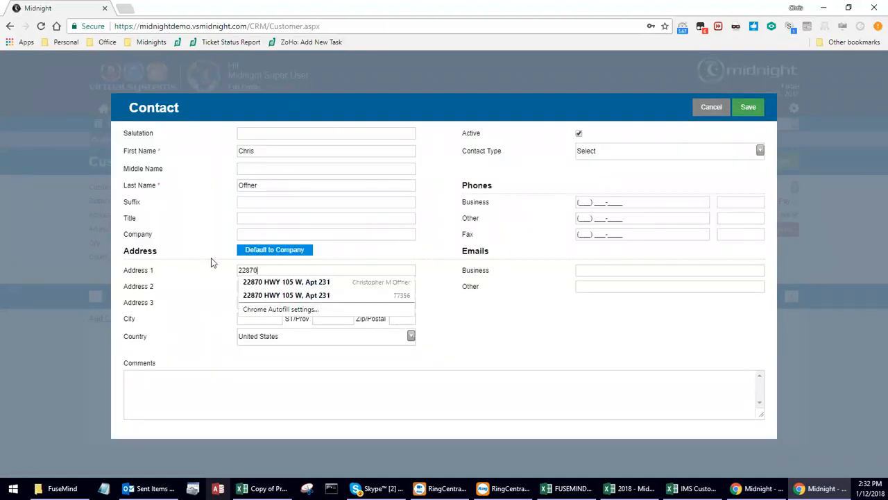
pyautogui.press('Down')
pyautogui.press('Tab')
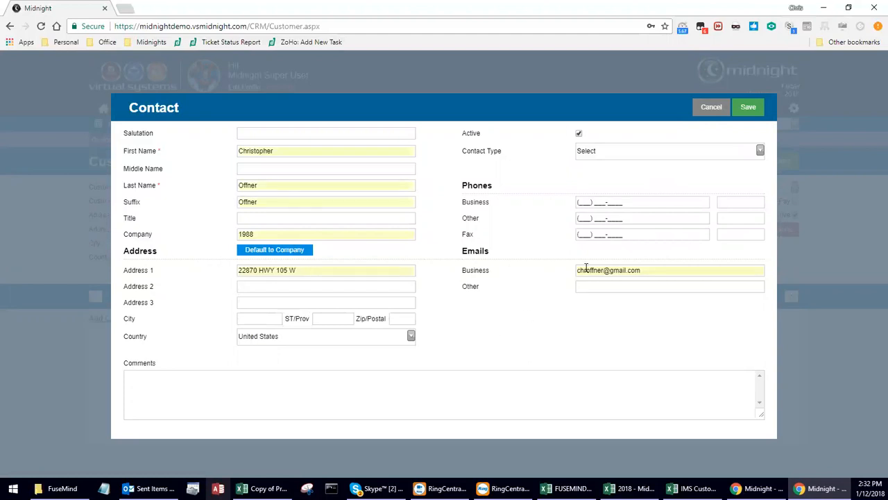
# Review the autofilled business email and set Contact Type to Business.
pyautogui.moveTo(665, 275); pyautogui.dragTo(564, 270)
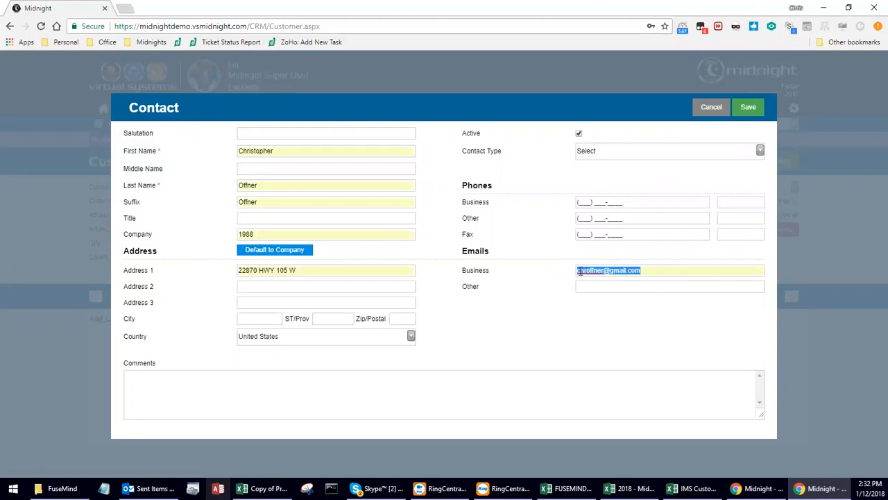
pyautogui.click(579, 272)
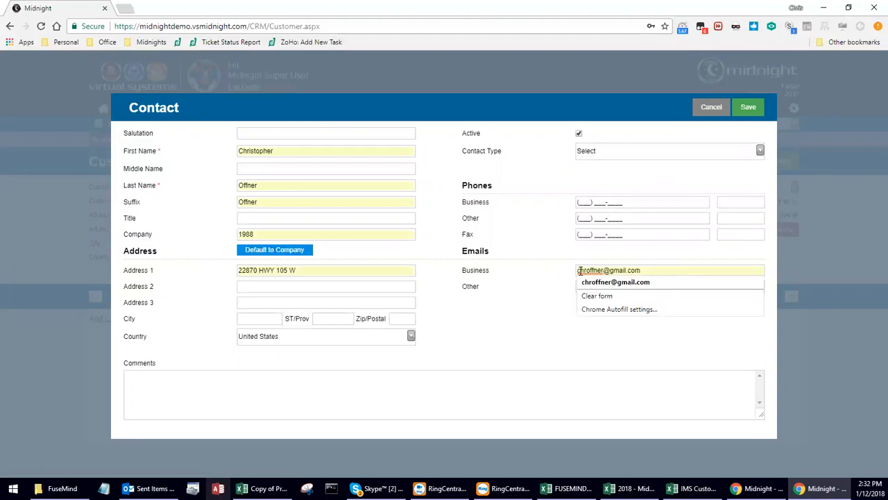
pyautogui.click(540, 309)
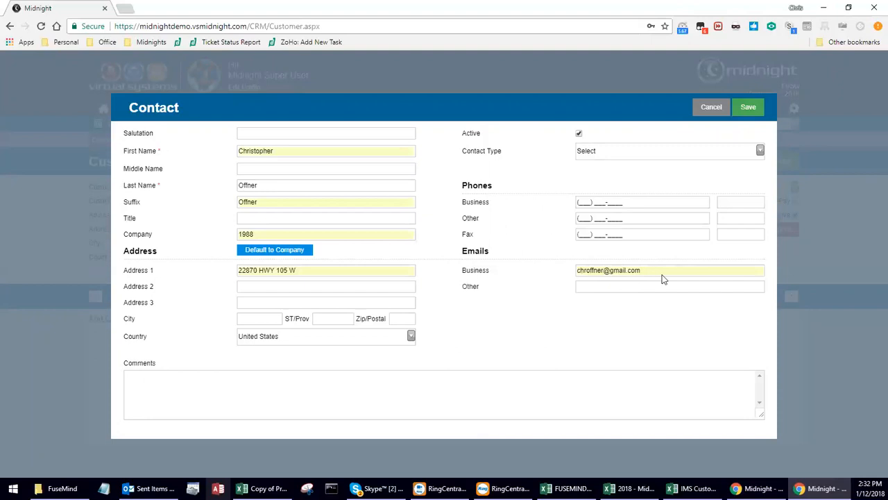
pyautogui.click(756, 151)
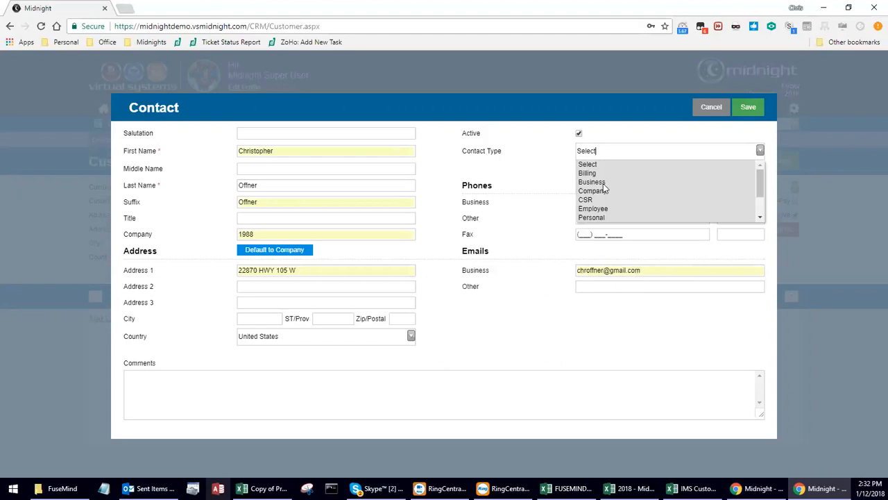
pyautogui.click(595, 181)
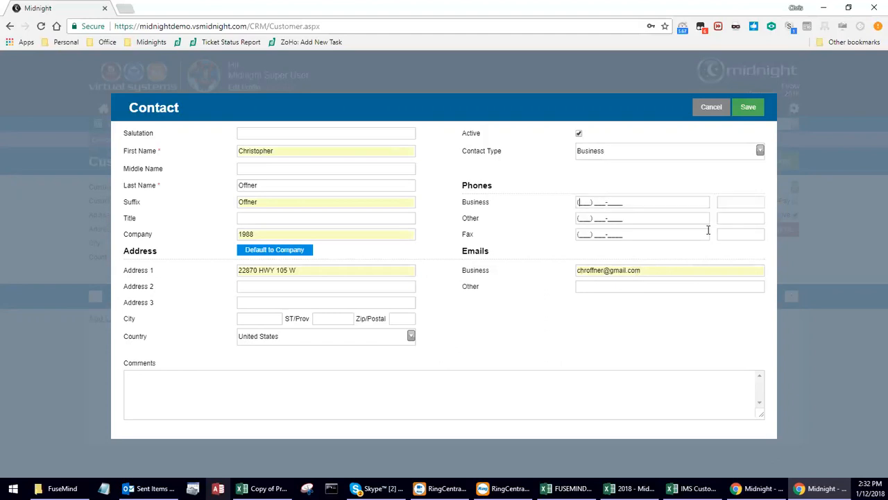
# Enter the contact's business phone and extension, plus the city, state and zip code.
pyautogui.write('4')
pyautogui.click(261, 315)
pyautogui.write('Montgomery')
pyautogui.press('Tab')
pyautogui.write('TX')
pyautogui.press('Tab')
pyautogui.write('77315')
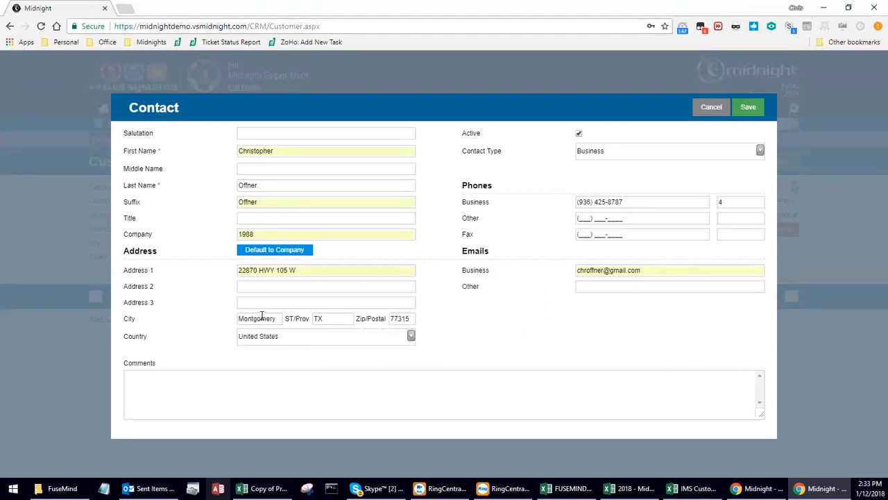
# Save the new contact and bring up the customer's empty Pricing tab.
pyautogui.click(744, 107)
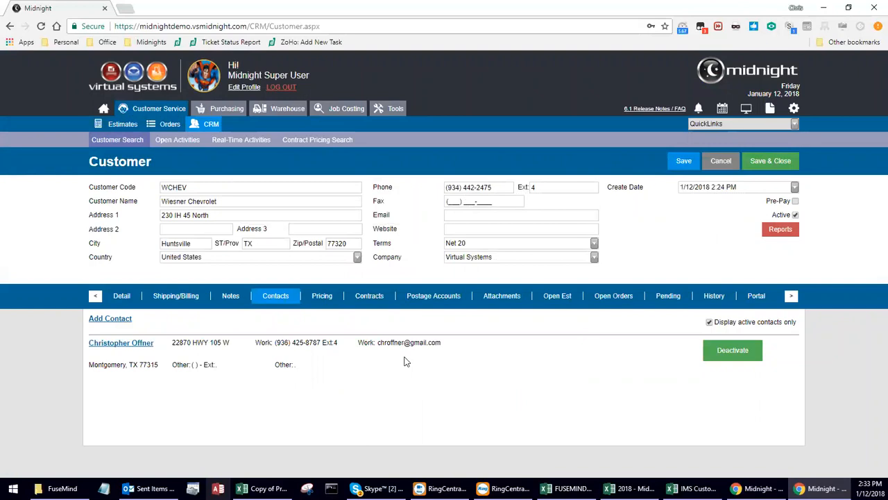
pyautogui.click(317, 300)
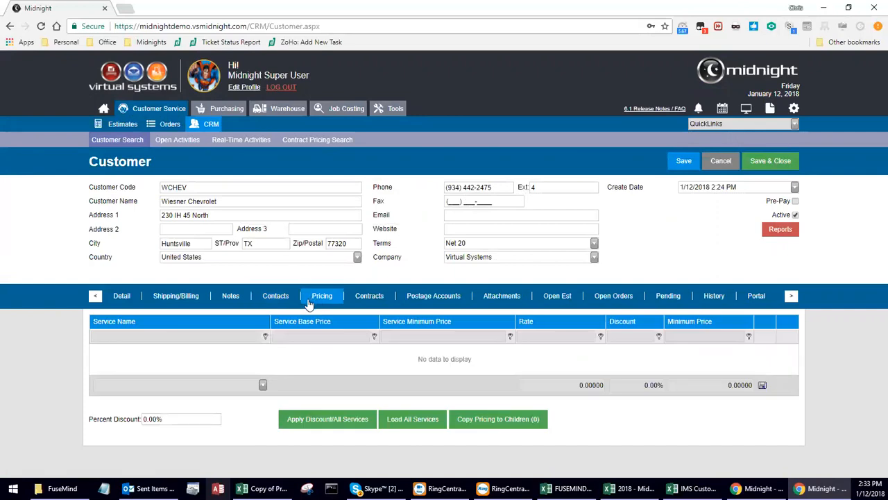
# Add a CD/DVD/USB Duplication & Printing pricing row with Discount 10 and Minimum 20.
pyautogui.click(263, 385)
pyautogui.moveTo(275, 424)
pyautogui.mouseDown()
pyautogui.moveTo(286, 437)
pyautogui.moveTo(281, 432)
pyautogui.mouseUp()
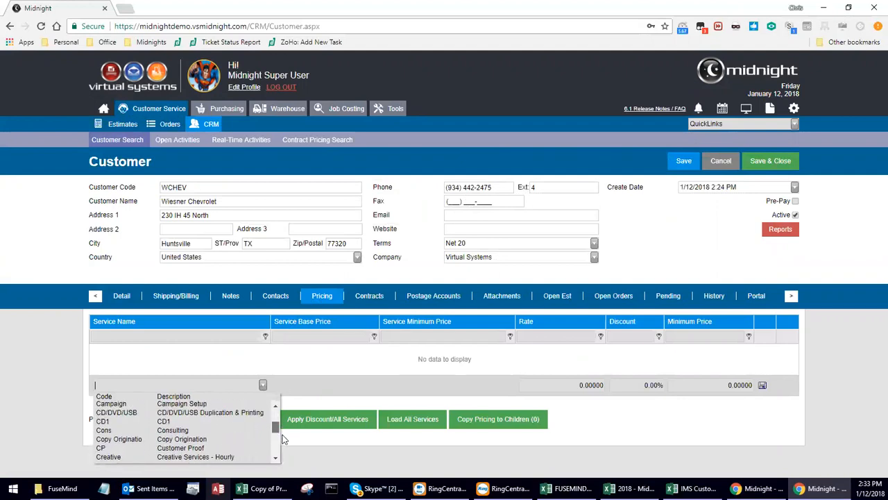
pyautogui.click(115, 415)
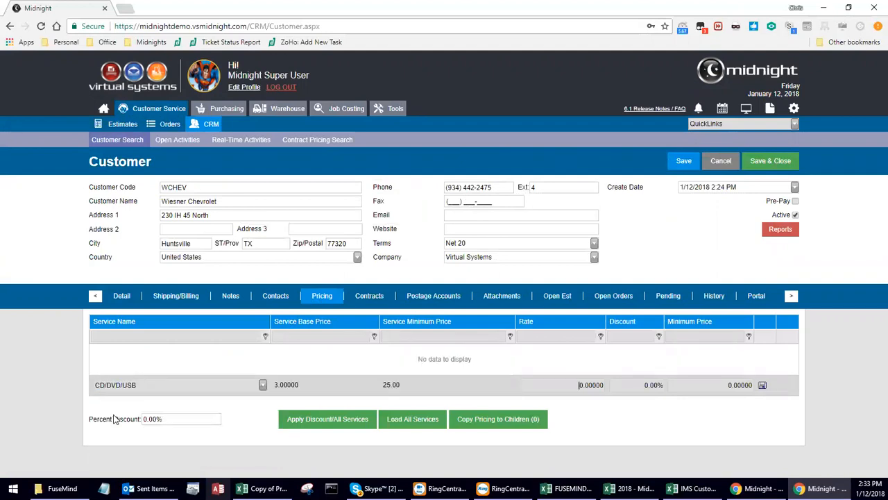
pyautogui.click(275, 386)
pyautogui.click(392, 385)
pyautogui.click(559, 386)
pyautogui.click(628, 387)
pyautogui.write('10')
pyautogui.click(708, 384)
pyautogui.write('20')
pyautogui.click(764, 385)
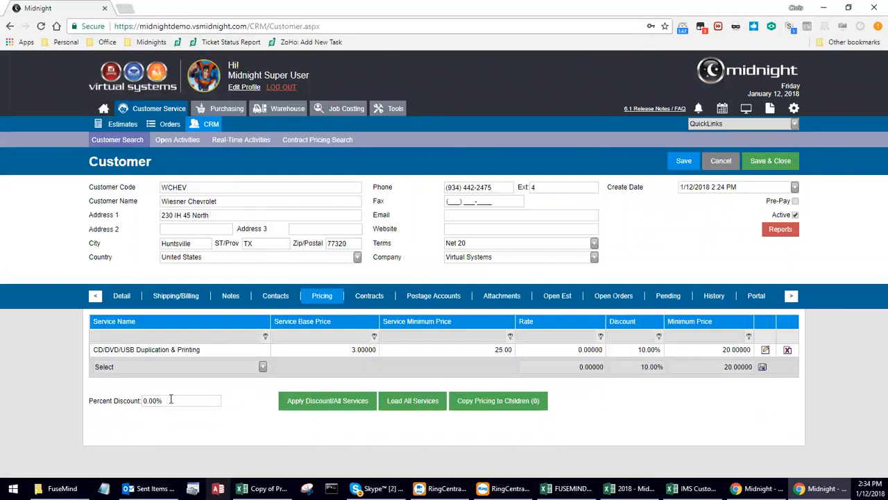
# Add Analytics Setup + Track and apply a 5% discount to all services.
pyautogui.click(262, 368)
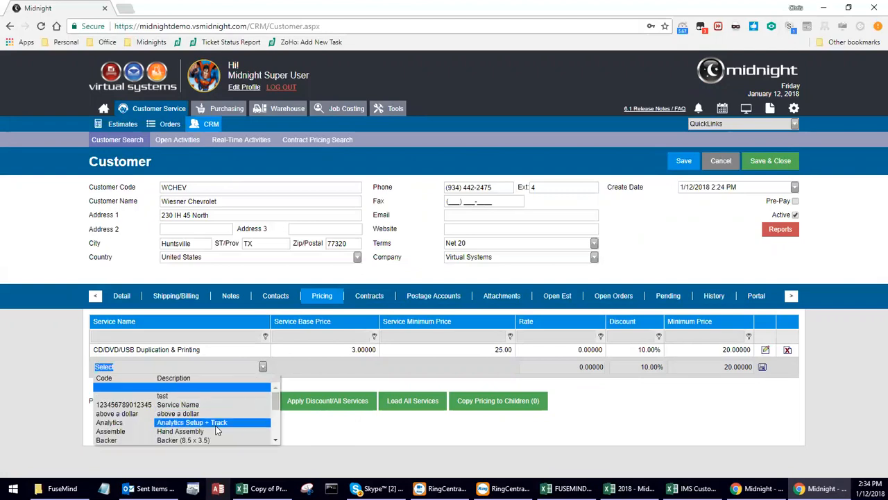
pyautogui.click(214, 422)
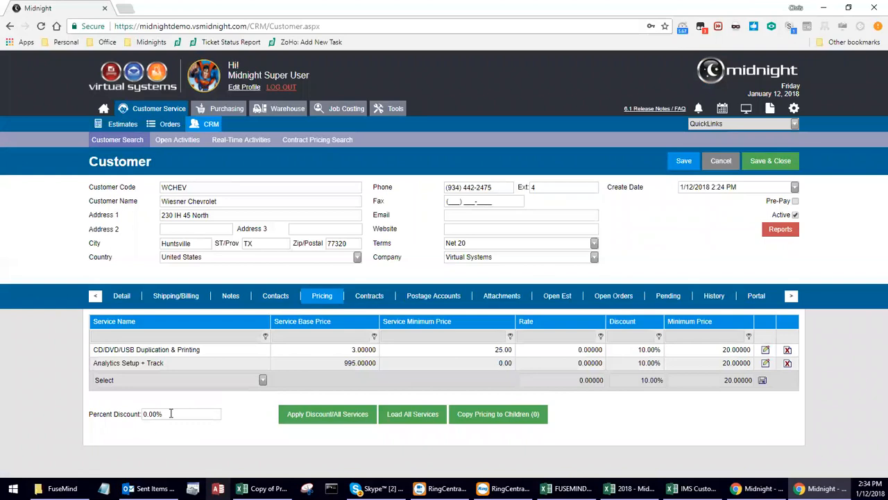
pyautogui.moveTo(169, 414); pyautogui.dragTo(119, 415)
pyautogui.write('5')
pyautogui.click(336, 418)
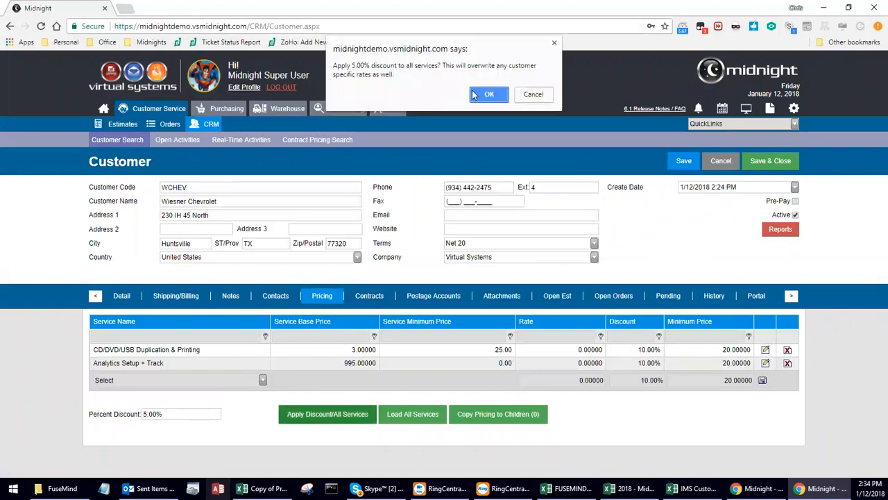
pyautogui.click(490, 95)
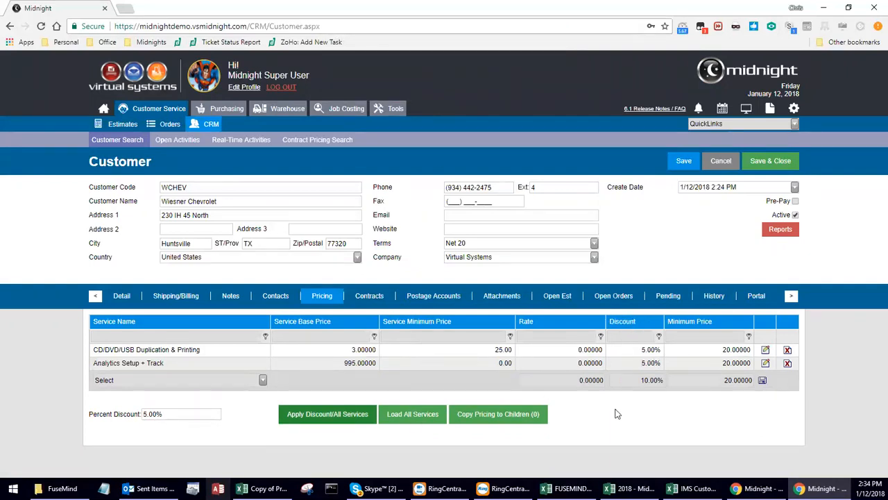
# Load all 301 services at a 7.25% discount, then return to the Detail tab.
pyautogui.click(399, 417)
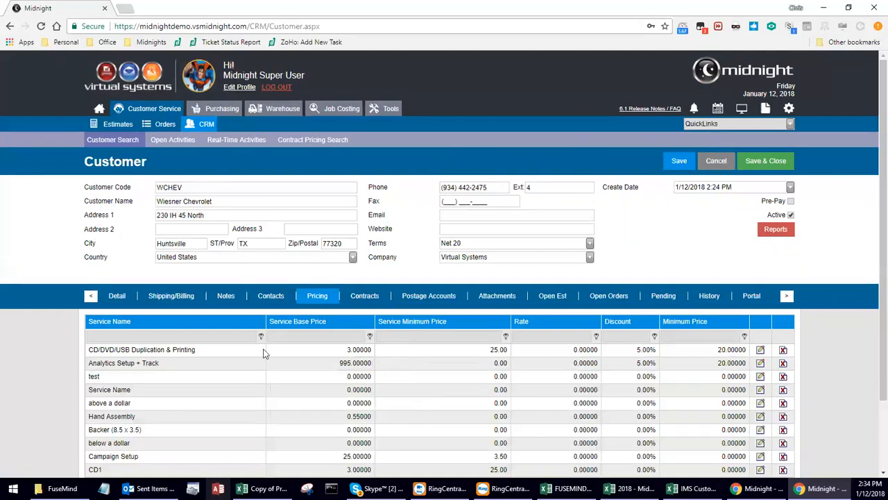
pyautogui.scroll(-1, 214, 348)
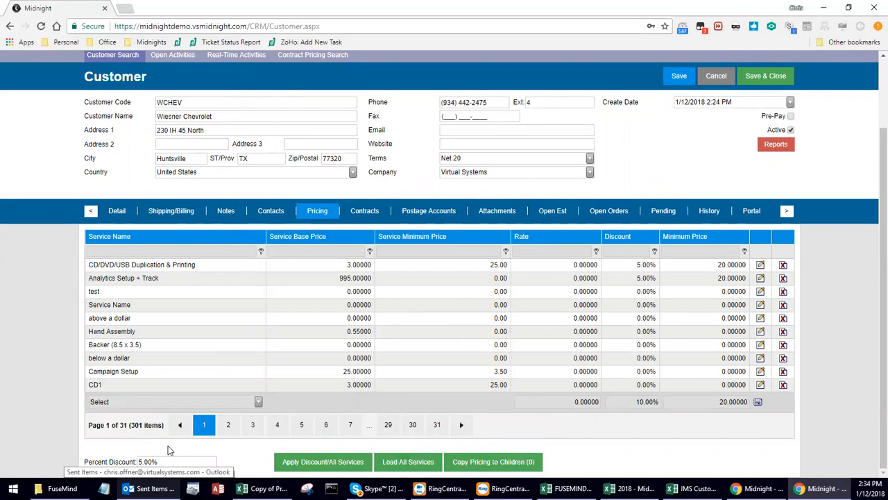
pyautogui.moveTo(174, 461); pyautogui.dragTo(109, 463)
pyautogui.write('7.25')
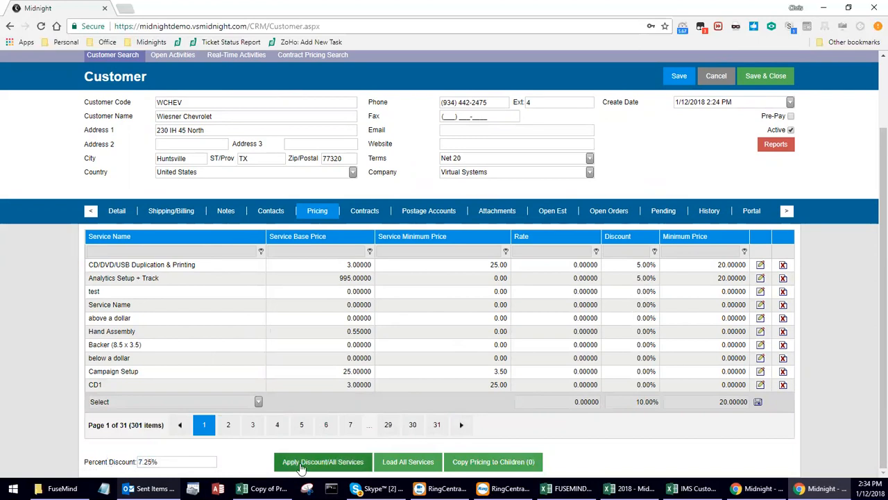
pyautogui.click(322, 461)
pyautogui.click(489, 97)
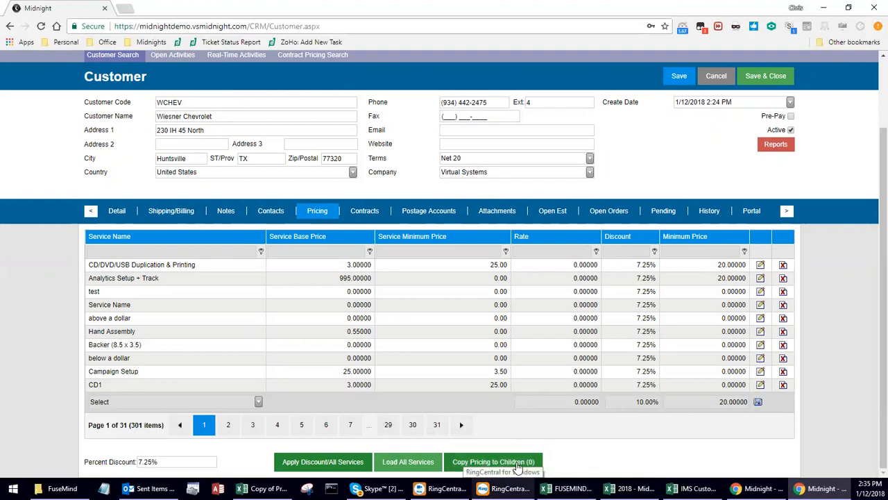
pyautogui.click(124, 213)
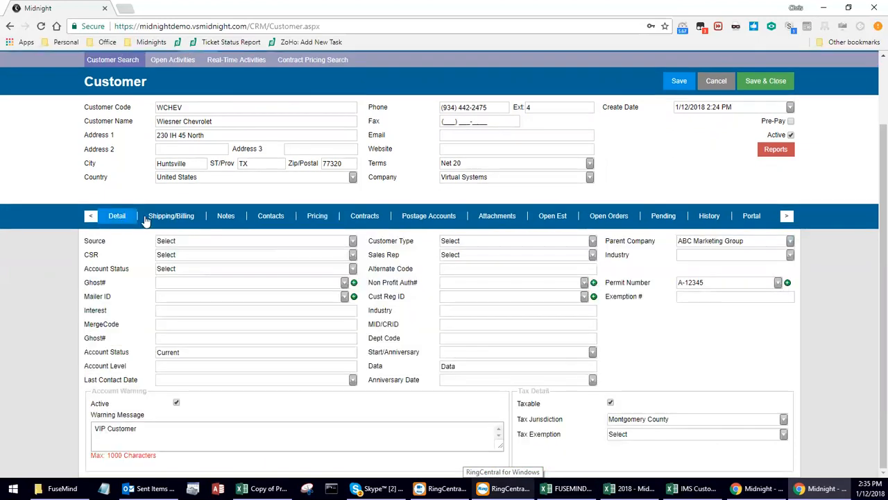
# Look over Parent Company choices, contacts and service pricing, then open the empty Postage Accounts.
pyautogui.click(769, 240)
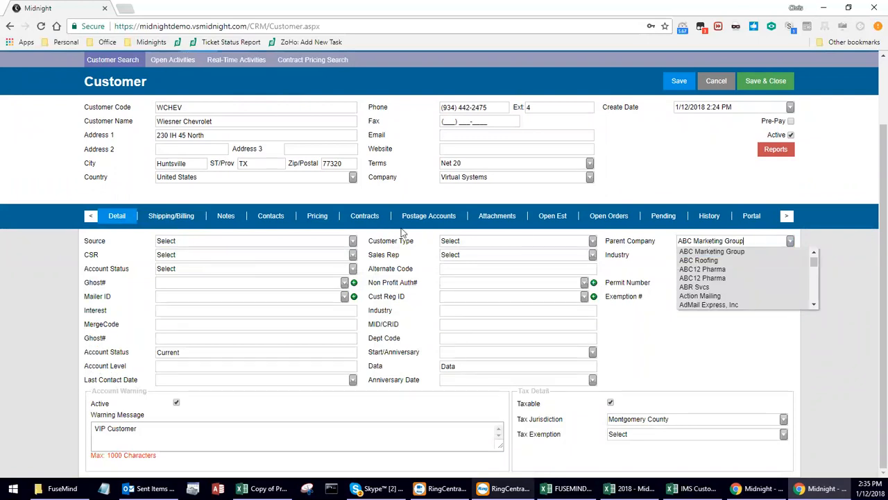
pyautogui.click(280, 217)
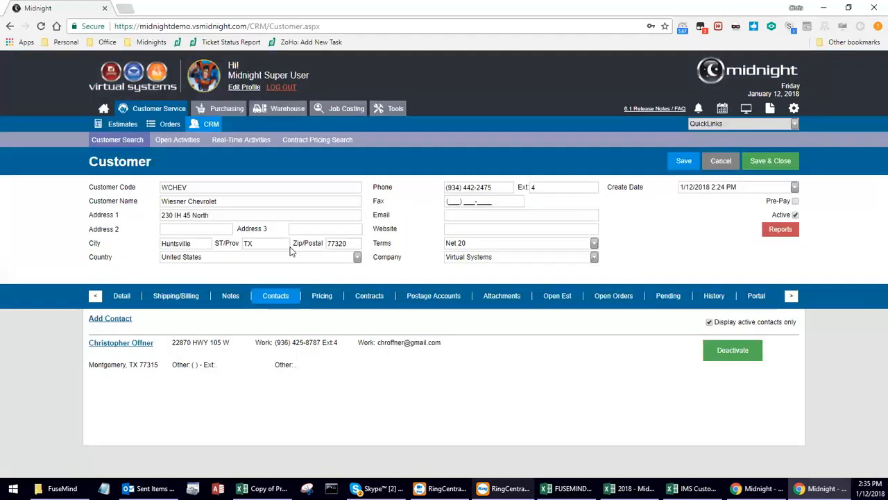
pyautogui.click(322, 297)
pyautogui.scroll(-2, 444, 361)
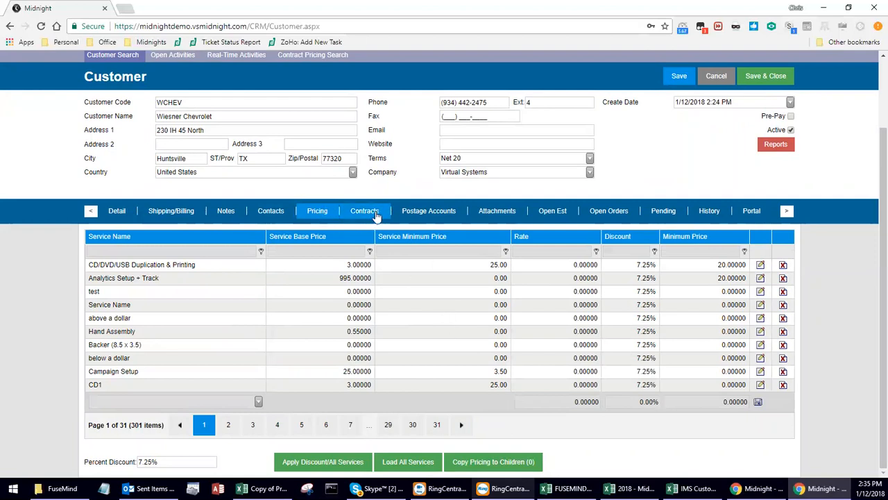
pyautogui.click(428, 211)
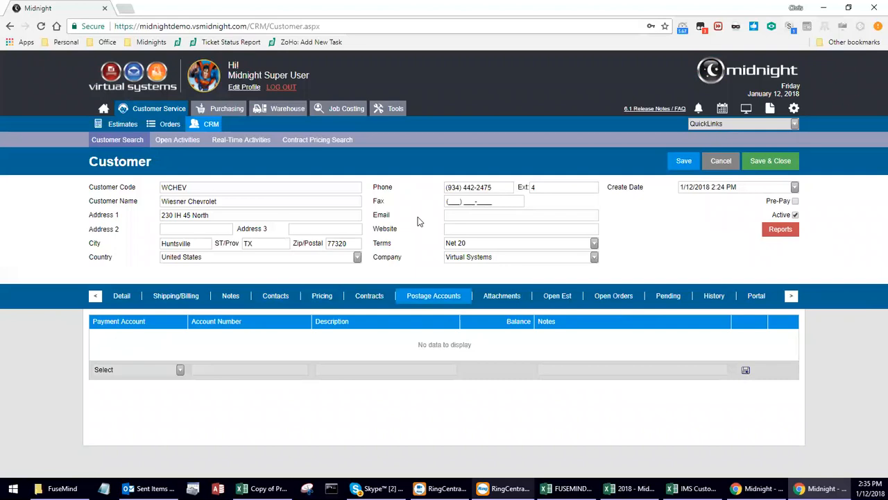
# Save a Main payment postage account, then check the Open Est and Open Orders tabs.
pyautogui.click(181, 370)
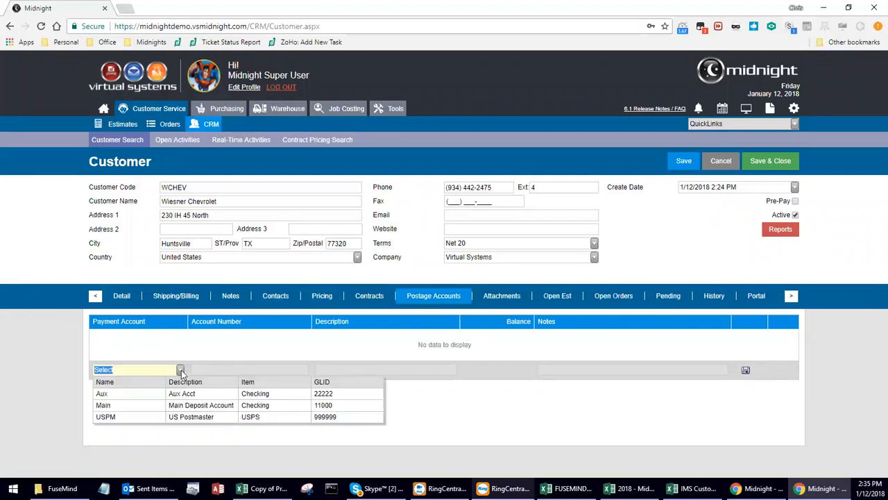
pyautogui.click(185, 408)
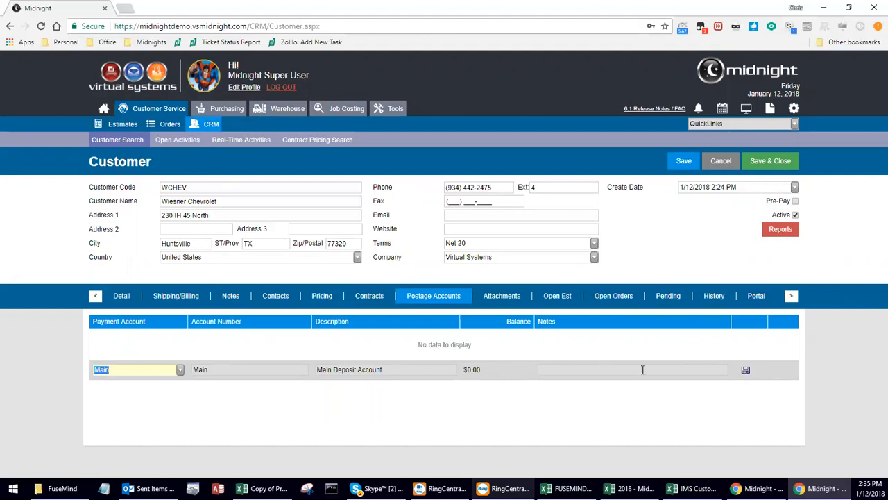
pyautogui.click(746, 371)
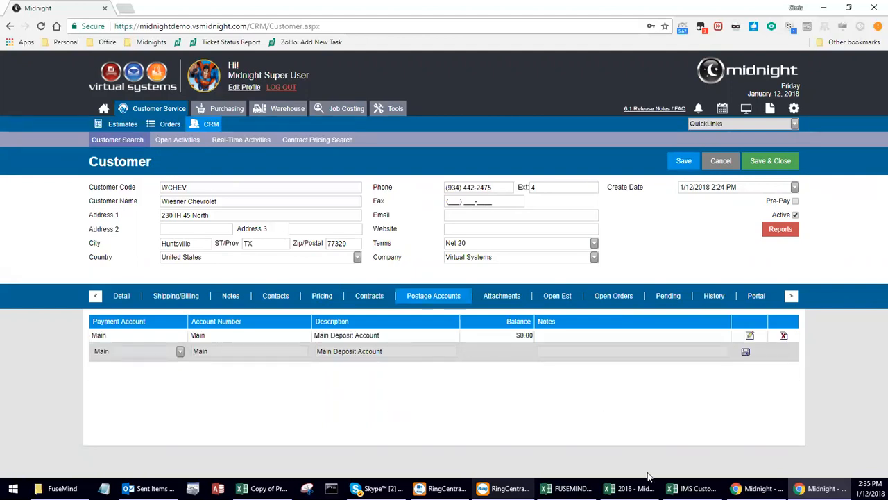
pyautogui.click(557, 297)
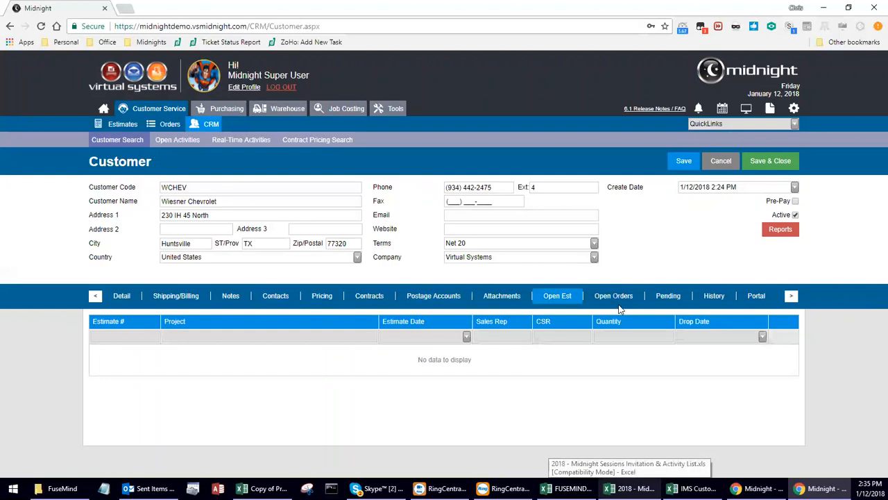
pyautogui.click(611, 302)
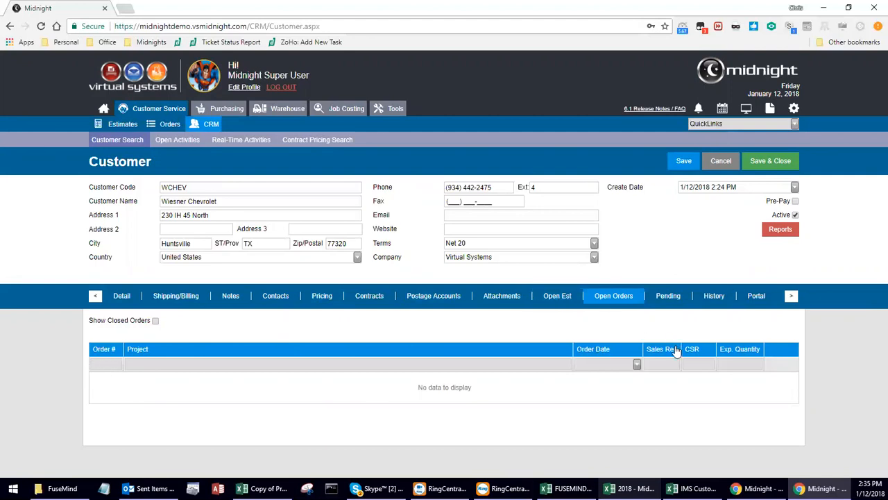
# Review the empty Pending and History activity tabs, then start Schedule Activity.
pyautogui.click(668, 298)
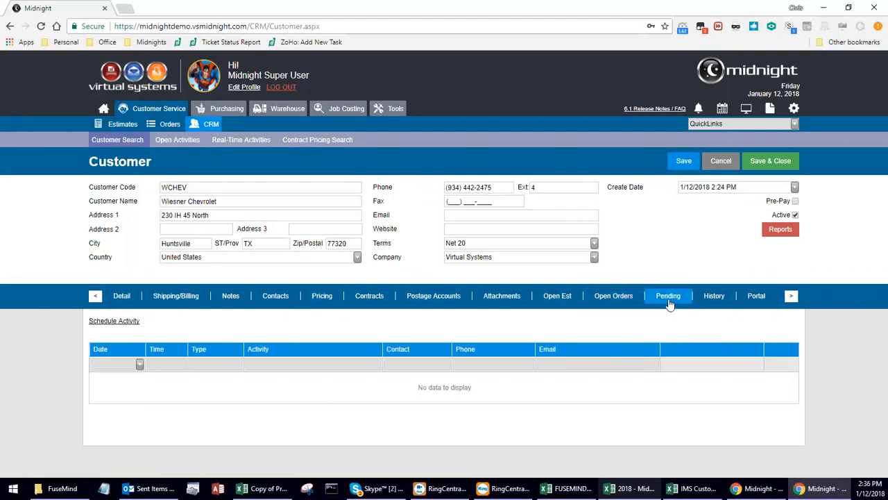
pyautogui.click(715, 298)
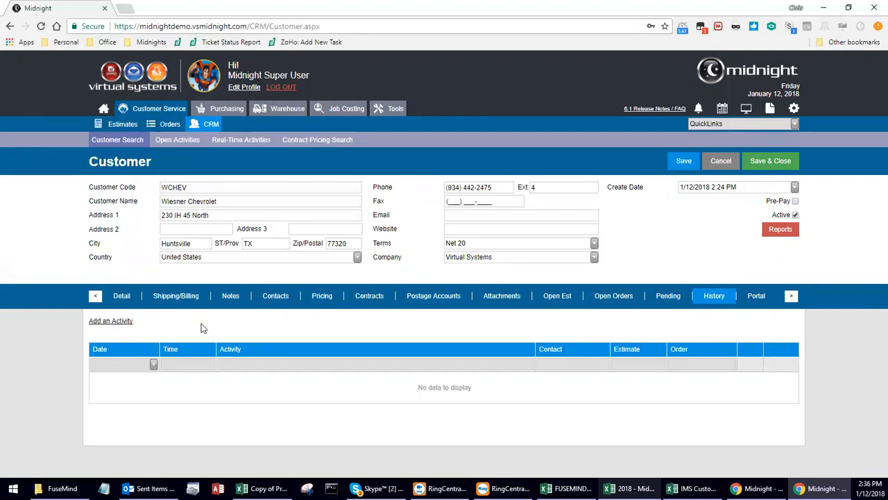
pyautogui.click(668, 296)
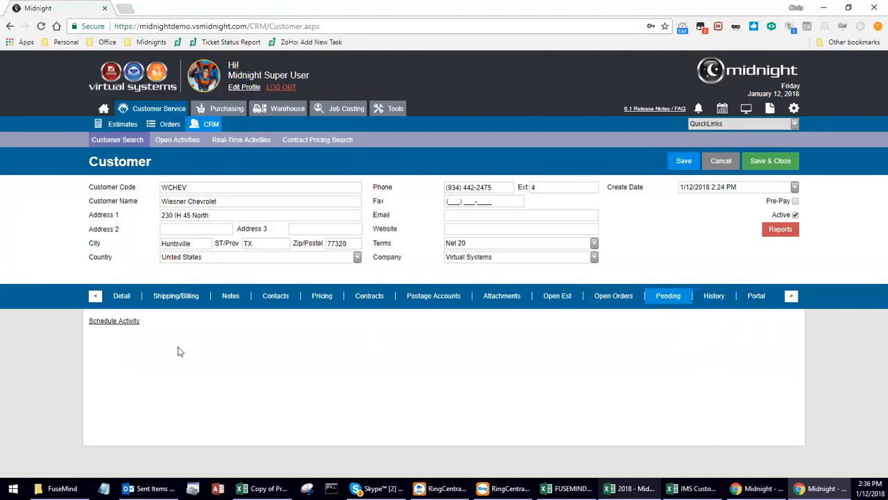
pyautogui.click(115, 321)
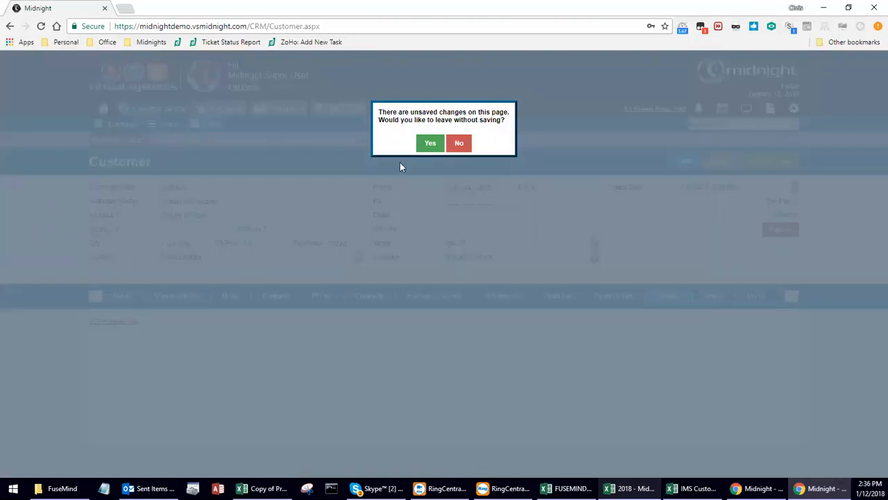
# Leave without saving, cancel the activity, dismiss the duplicate-code alert and return to CRM Search.
pyautogui.click(431, 143)
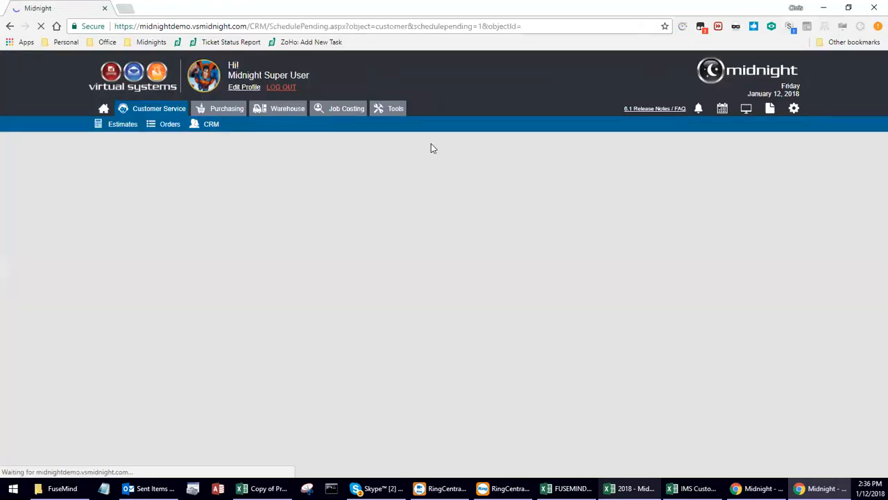
pyautogui.click(529, 97)
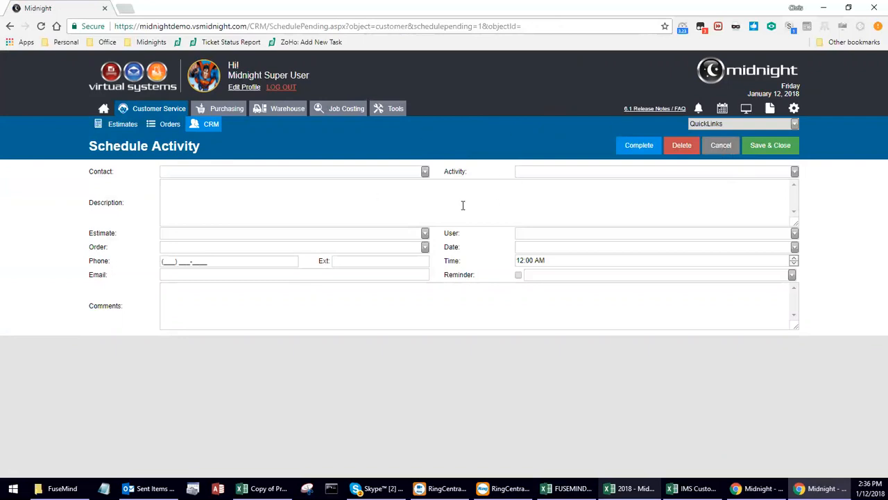
pyautogui.click(719, 153)
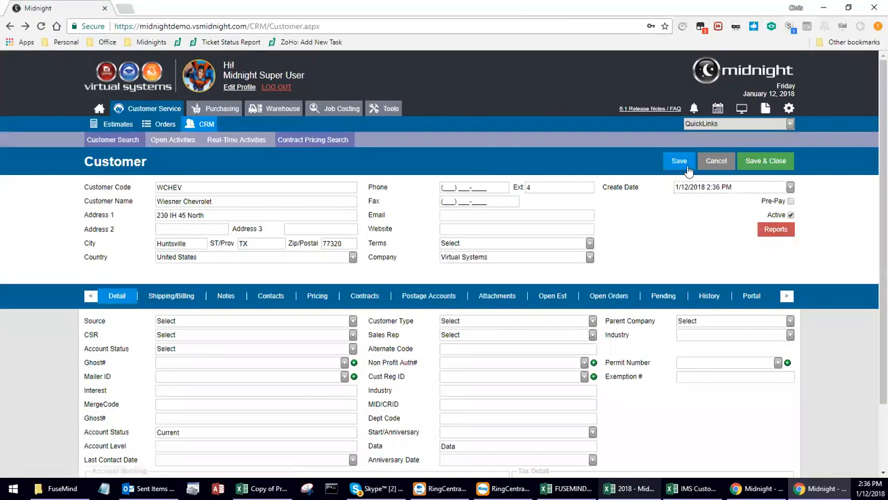
pyautogui.click(773, 161)
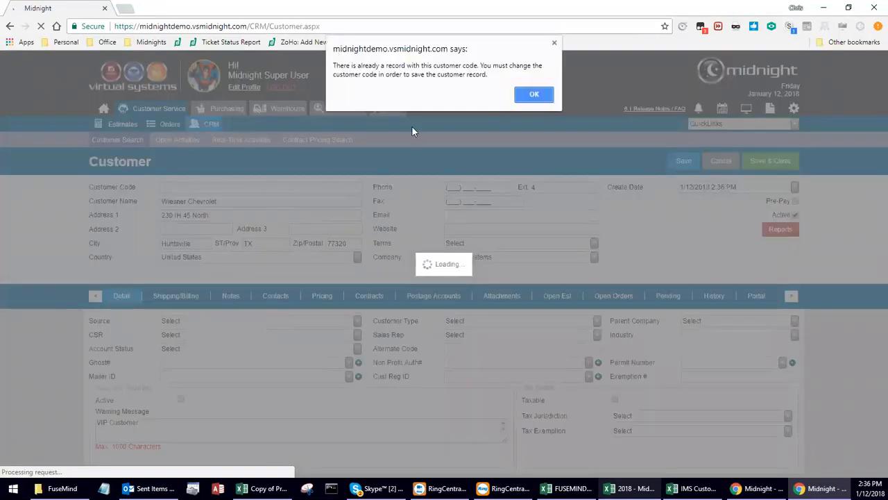
pyautogui.click(532, 94)
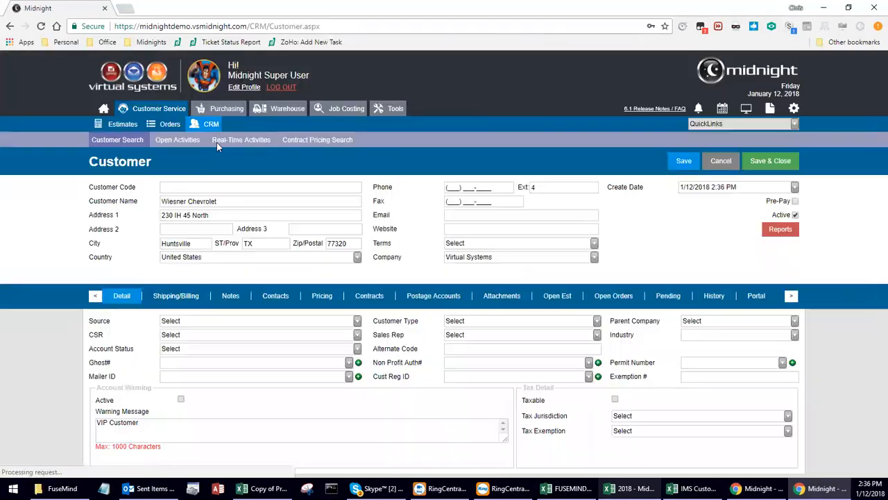
pyautogui.click(205, 124)
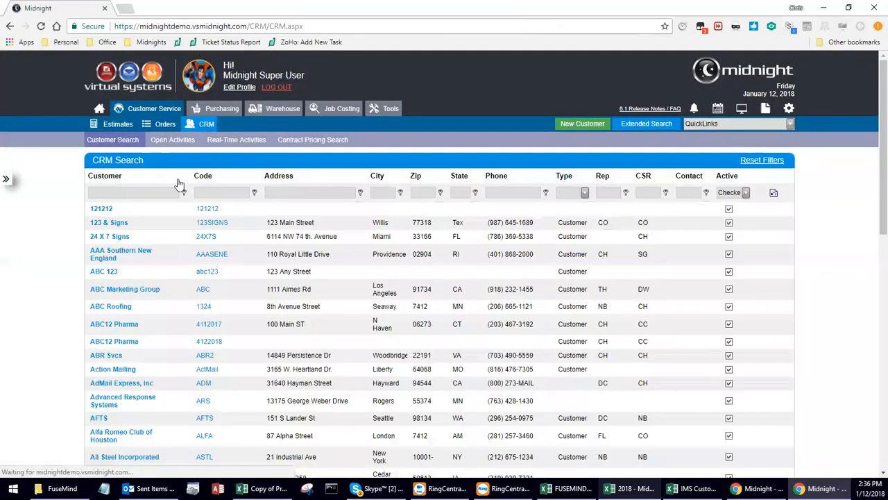
# Open ABC Marketing Group, review its Pending and History activities, and highlight invoice 40563.
pyautogui.click(122, 290)
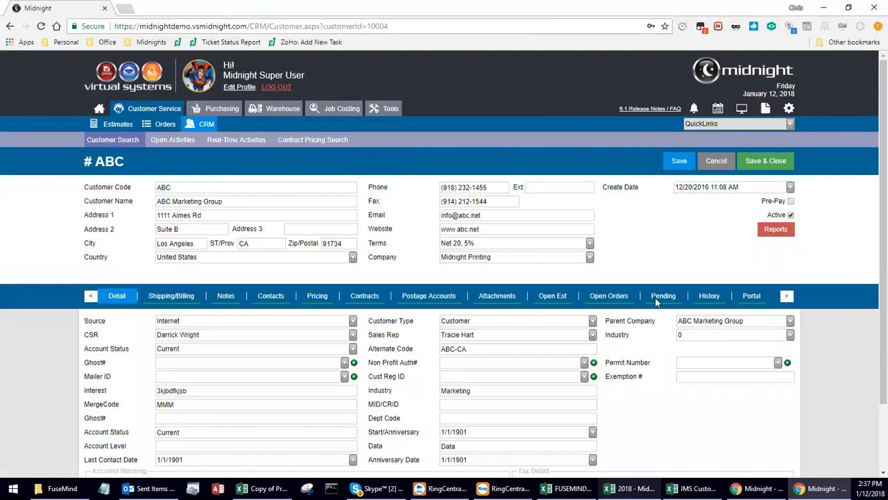
pyautogui.click(655, 298)
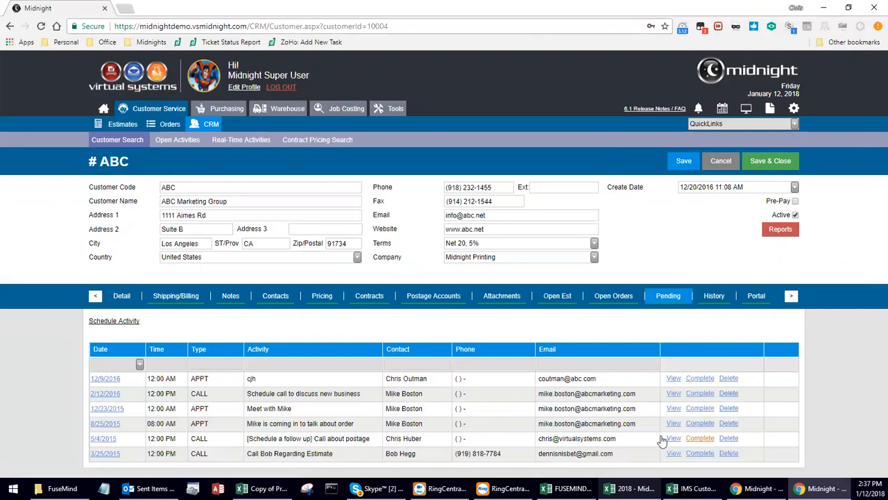
pyautogui.click(704, 306)
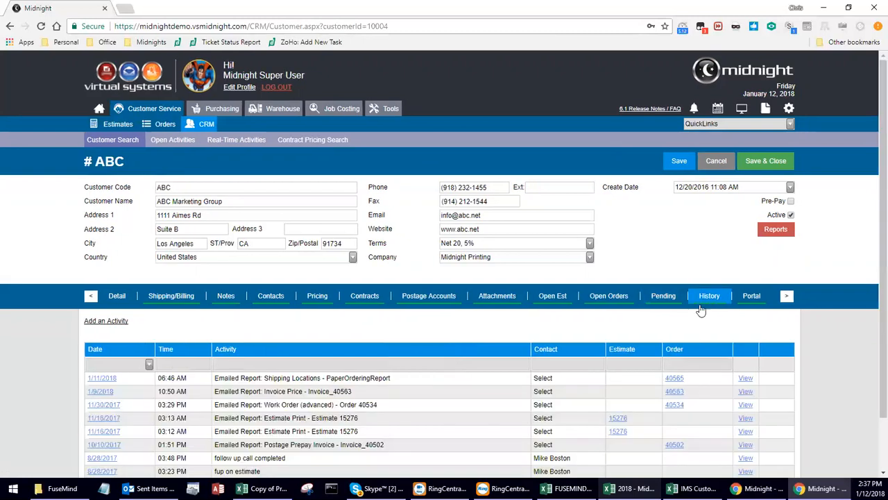
pyautogui.scroll(-2, 687, 322)
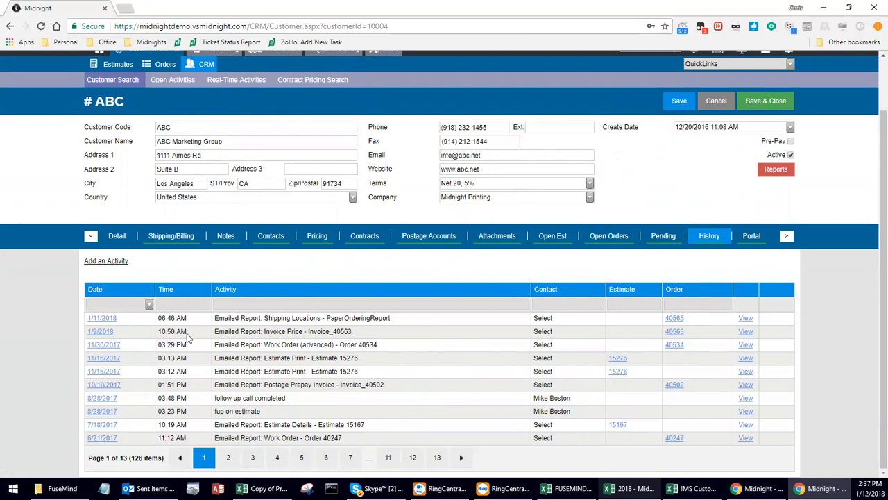
pyautogui.moveTo(264, 332)
pyautogui.mouseDown()
pyautogui.moveTo(300, 334)
pyautogui.moveTo(263, 335)
pyautogui.mouseUp()
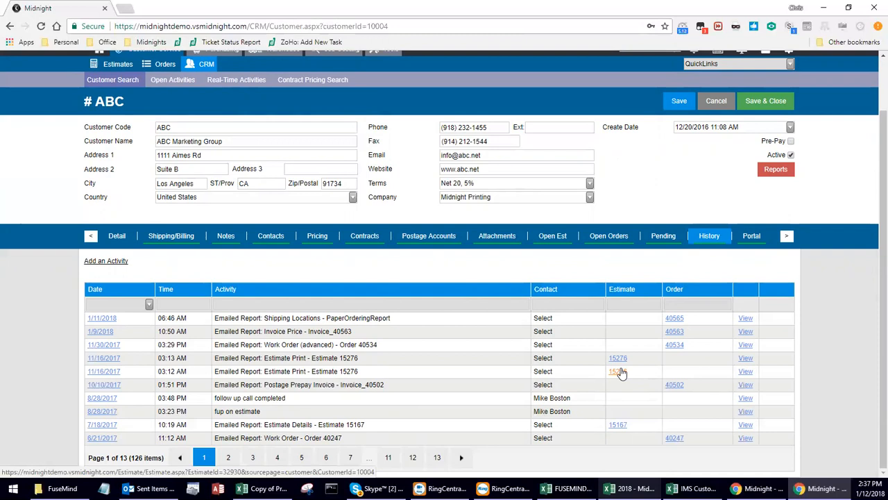
pyautogui.moveTo(365, 333); pyautogui.dragTo(339, 334)
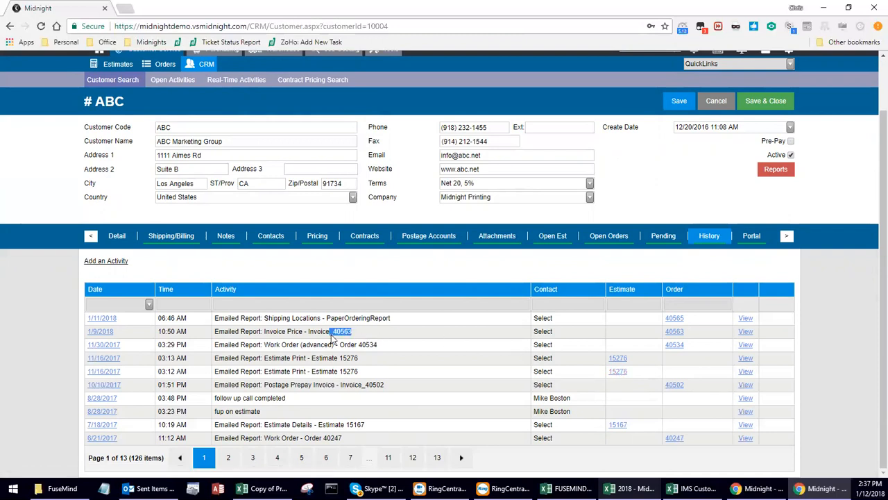
pyautogui.click(340, 336)
# Start a new ABC Marketing Group activity with its contact, linked to order 40567.
pyautogui.click(674, 238)
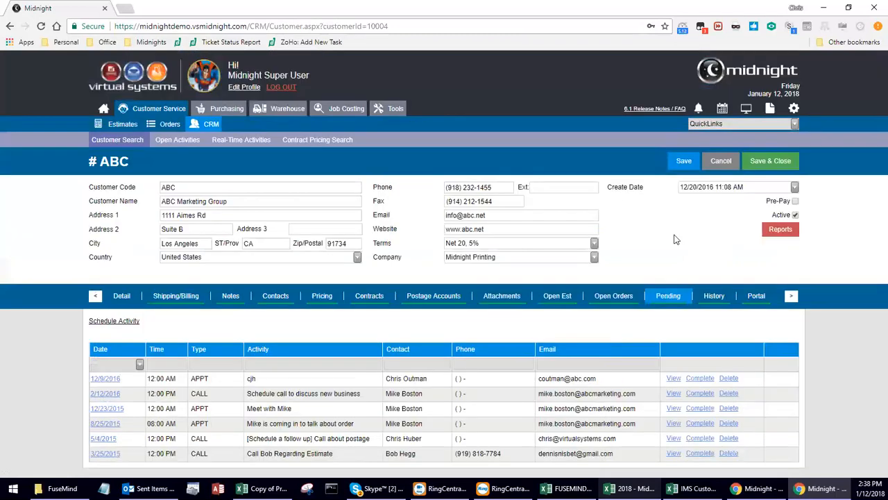
pyautogui.click(108, 322)
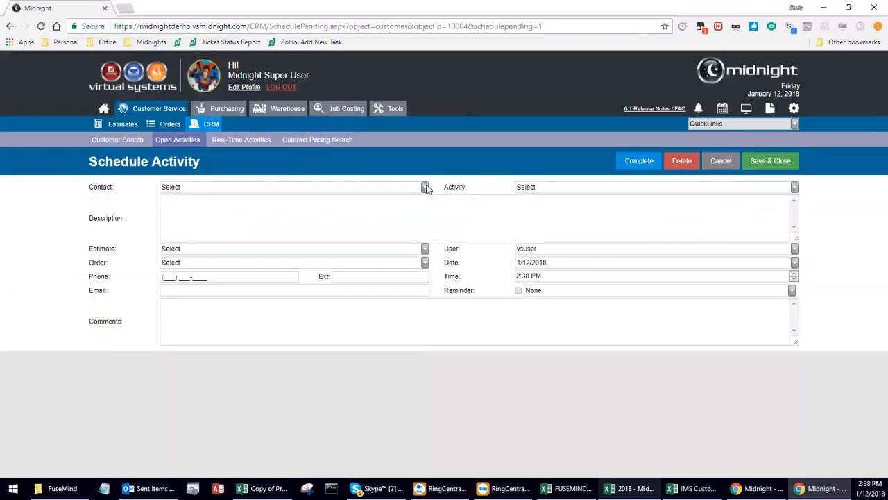
pyautogui.click(426, 188)
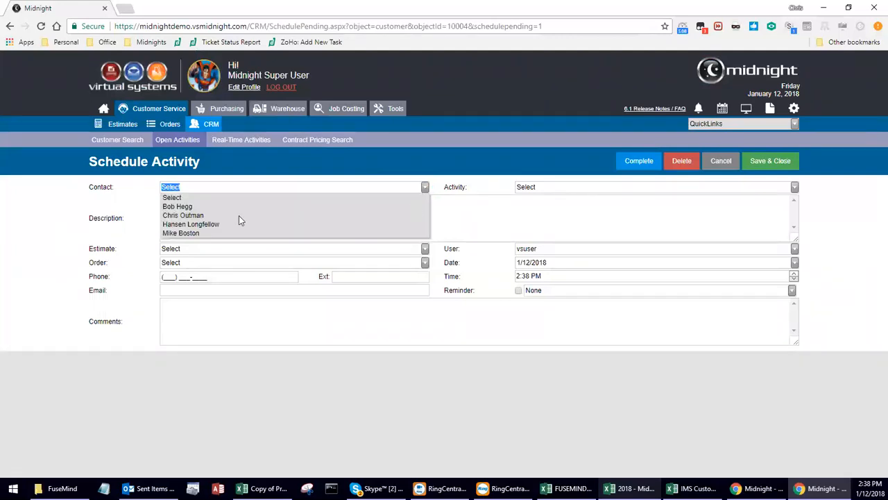
pyautogui.click(189, 216)
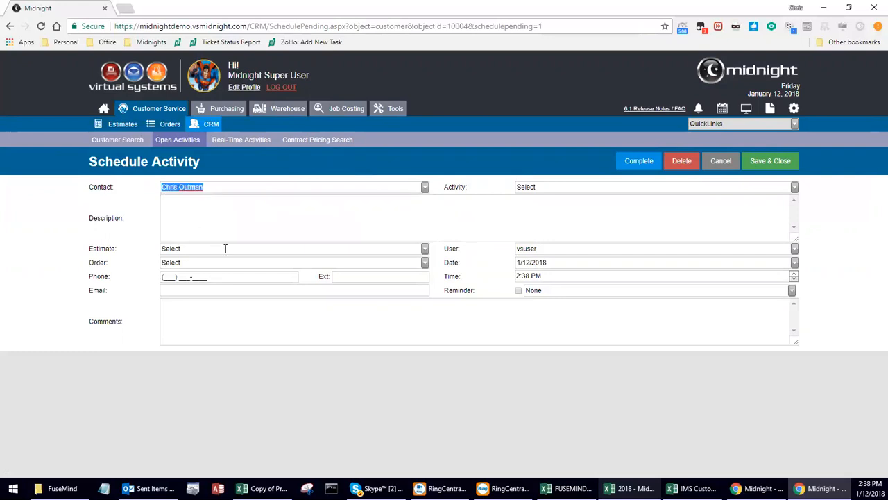
pyautogui.click(425, 266)
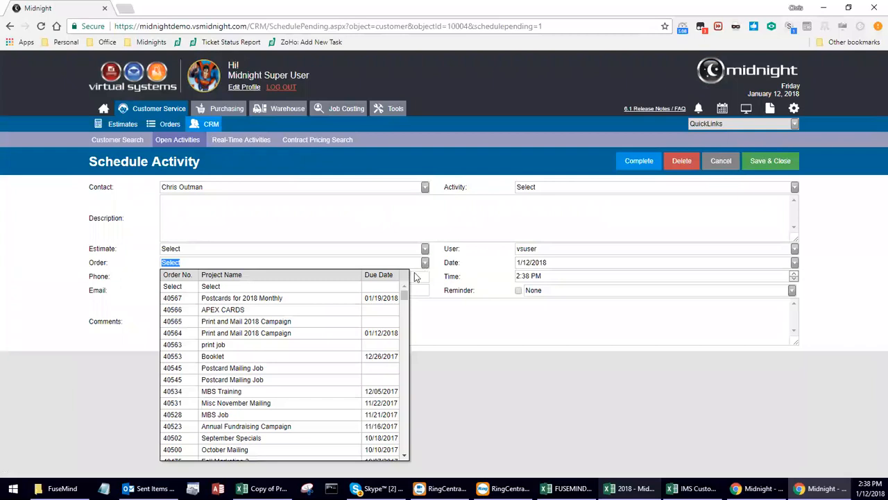
pyautogui.click(425, 266)
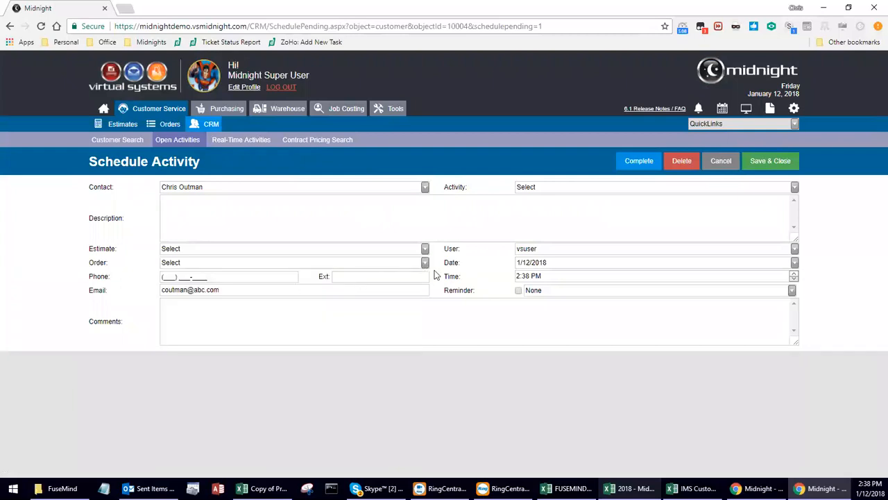
pyautogui.click(310, 263)
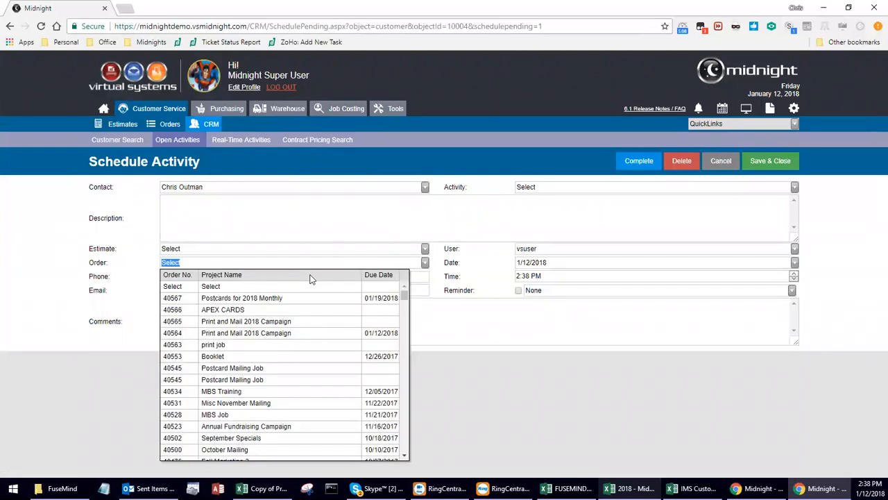
pyautogui.click(245, 301)
pyautogui.click(164, 277)
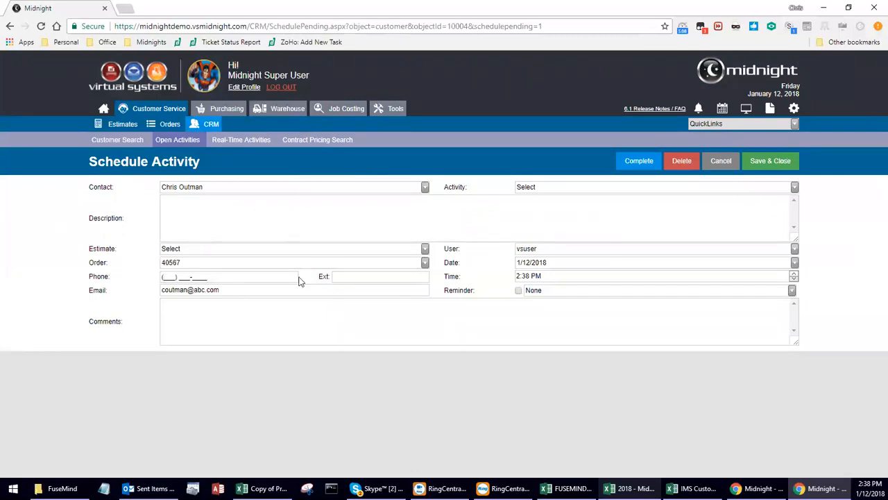
pyautogui.moveTo(232, 292); pyautogui.dragTo(148, 290)
pyautogui.click(222, 304)
# Assign another user, date 1/12/2018, time 2:45 PM and a 5-minute reminder.
pyautogui.click(795, 248)
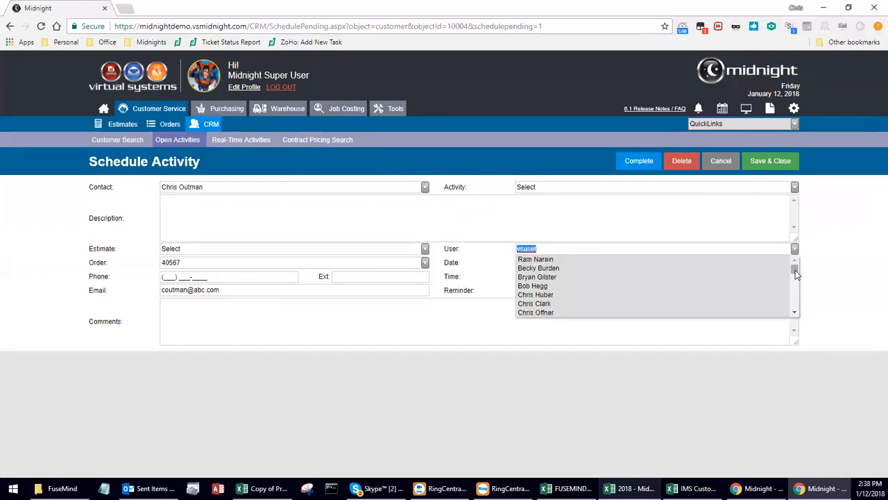
pyautogui.scroll(-2, 798, 276)
pyautogui.click(545, 265)
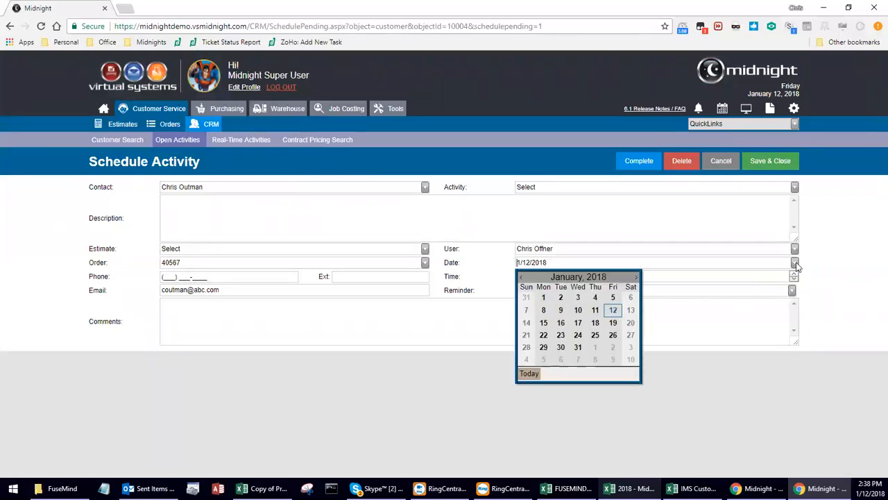
pyautogui.click(613, 310)
pyautogui.moveTo(531, 276); pyautogui.dragTo(523, 276)
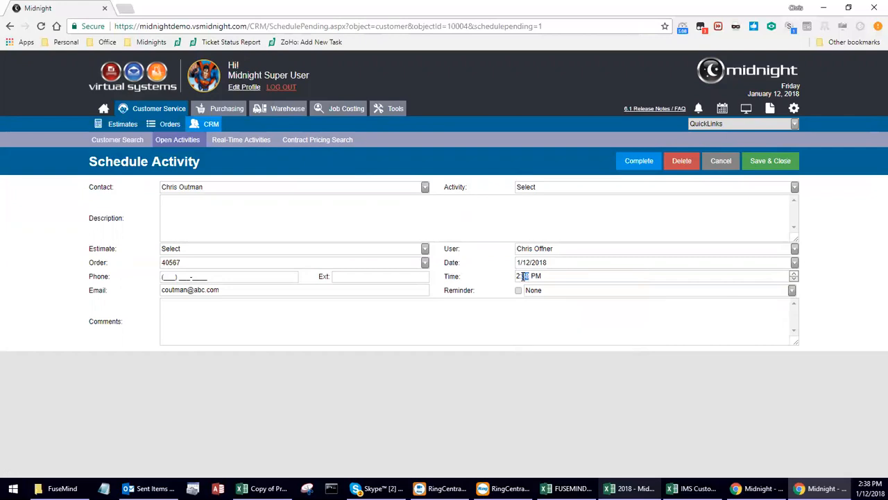
pyautogui.write('42')
pyautogui.click(518, 290)
pyautogui.click(682, 290)
pyautogui.click(575, 313)
pyautogui.click(525, 276)
pyautogui.write('45')
# Make the activity a Call and save it.
pyautogui.click(552, 187)
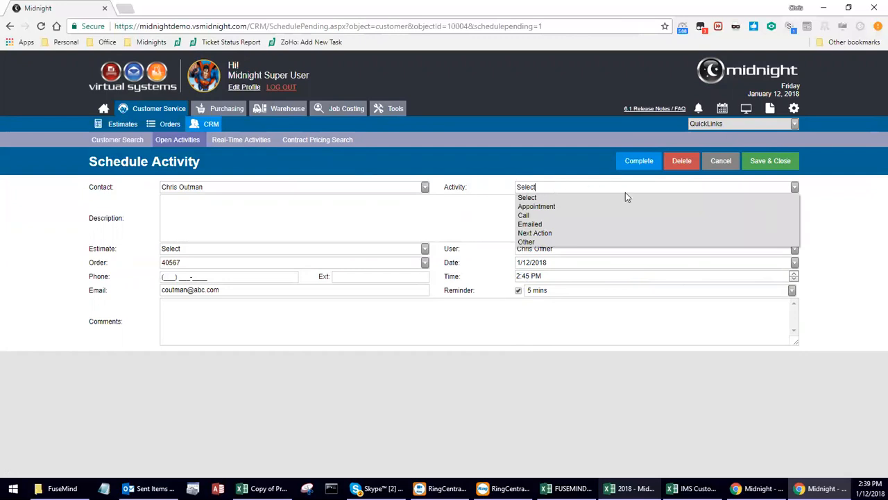
pyautogui.click(531, 217)
pyautogui.click(761, 165)
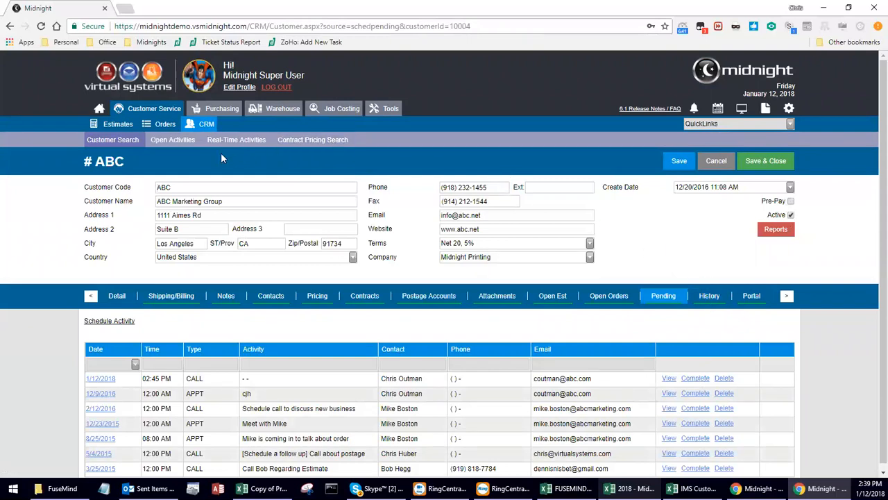
# Save the customer record, then complete the ABC call as 'Call went well, follow up' with a follow-up requested.
pyautogui.click(749, 163)
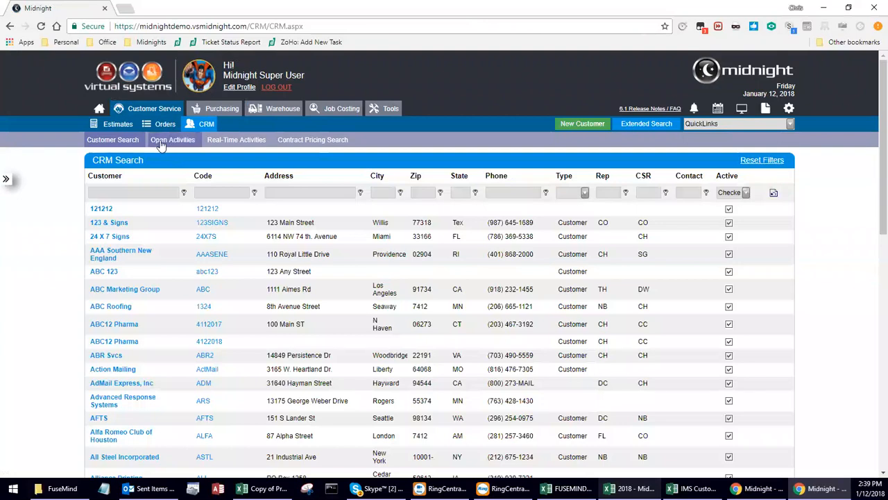
pyautogui.click(172, 142)
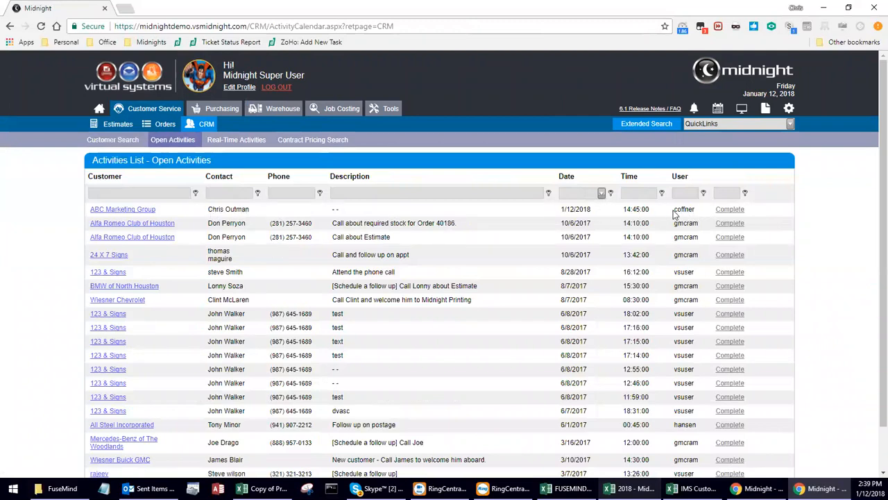
pyautogui.click(791, 127)
pyautogui.click(727, 209)
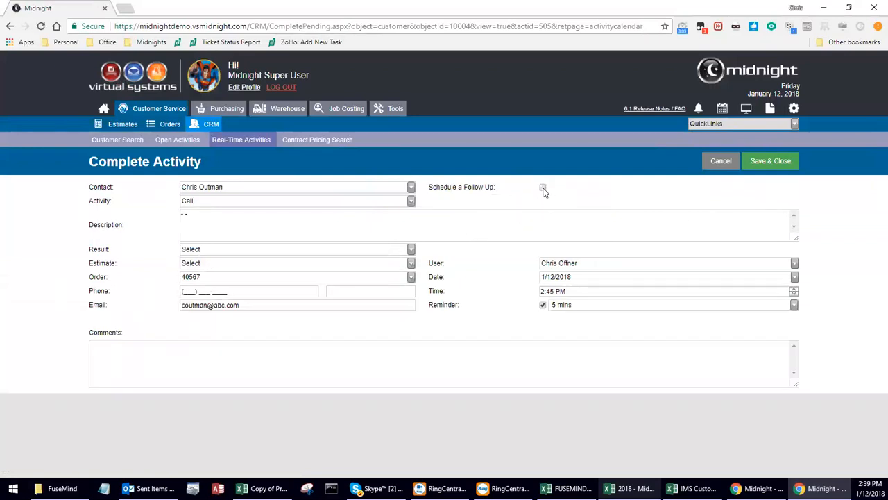
pyautogui.click(543, 188)
pyautogui.press('Tab')
pyautogui.write('Call went well, follow up on 1/15.')
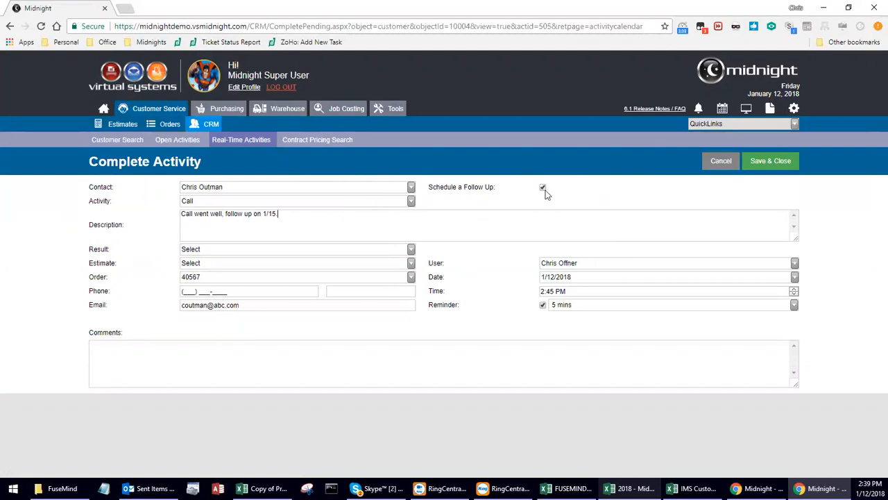
pyautogui.click(766, 162)
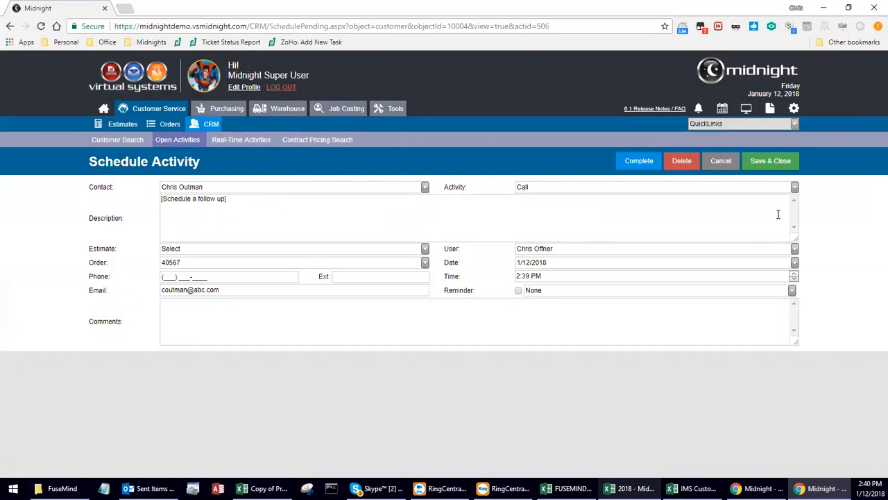
# Save the follow-up with note 'Check on daughter's birthday. Family is doing great!' and return to Open Activities.
pyautogui.write("Check on daughter's birthday")
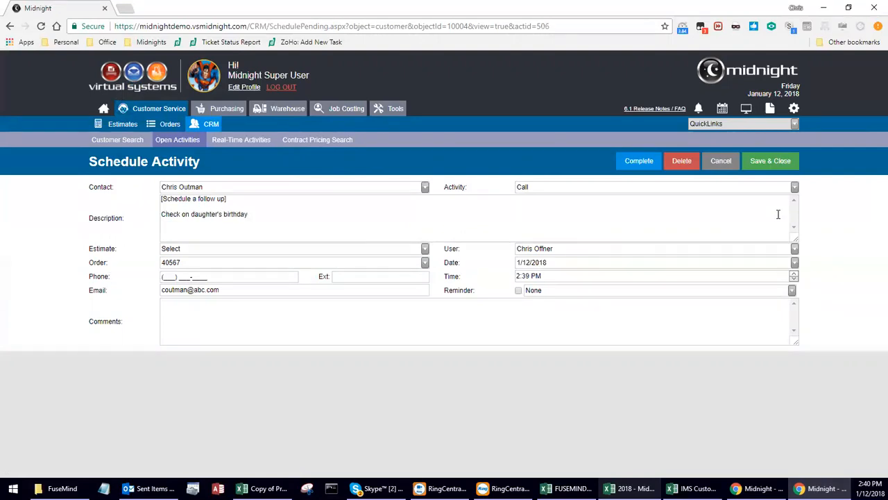
pyautogui.write('. Family is doing great!')
pyautogui.click(789, 162)
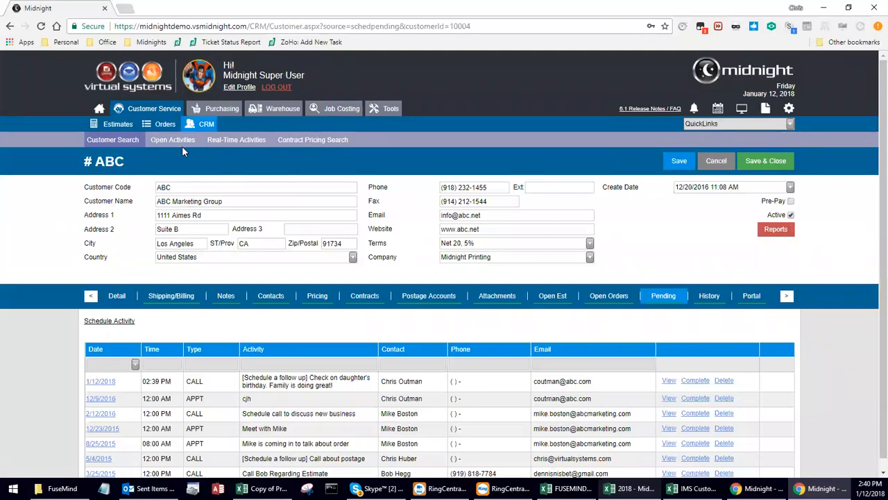
pyautogui.click(159, 140)
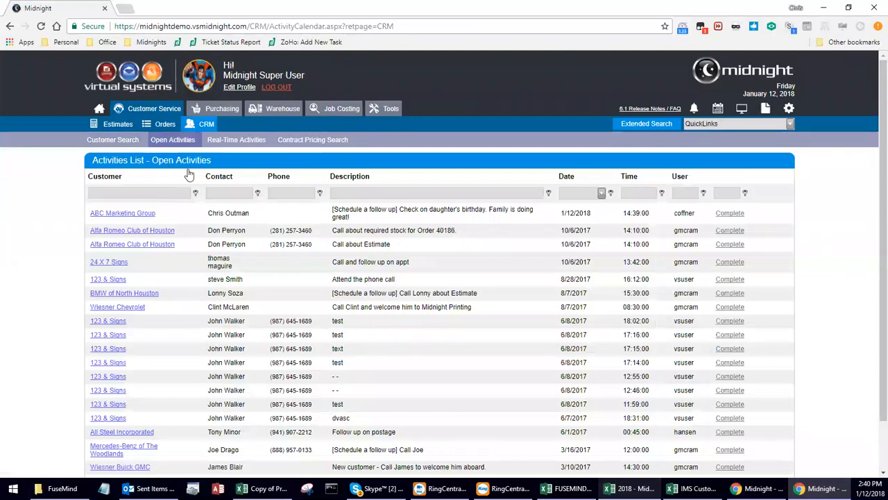
# Switch to the Real-Time Activities list.
pyautogui.click(253, 138)
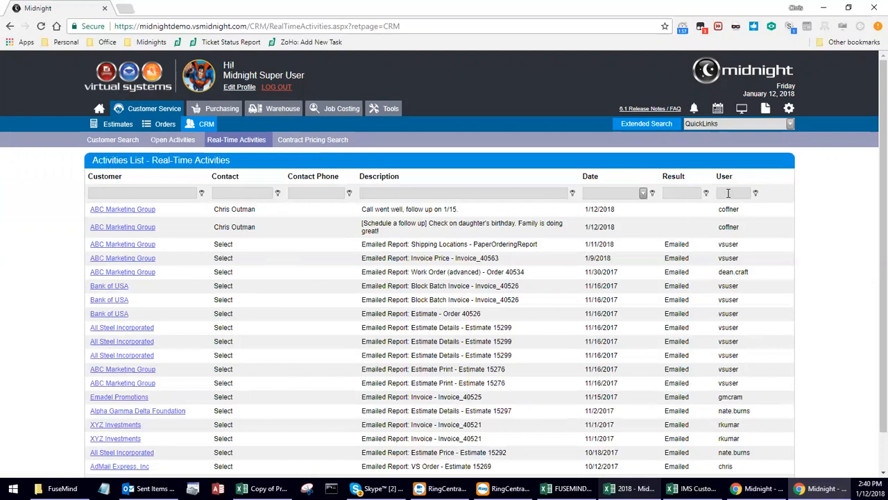
# Filter the list to a single user's activities, then clear the filter.
pyautogui.press('Return')
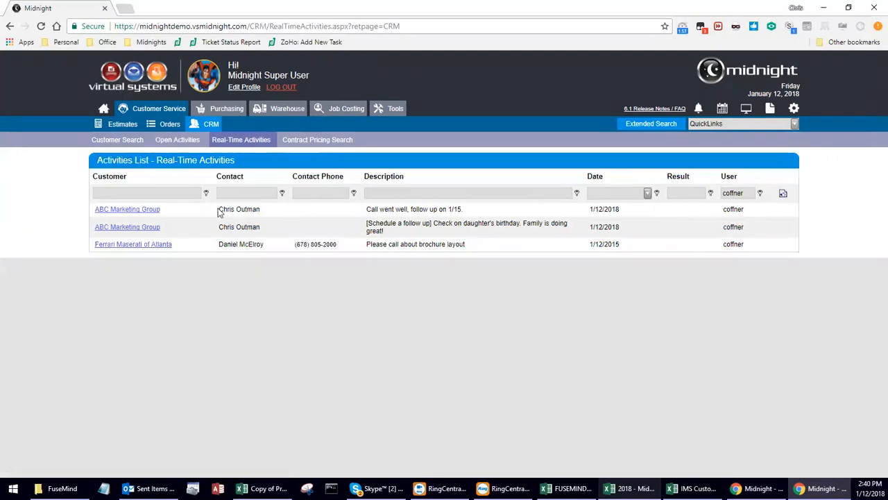
pyautogui.click(784, 195)
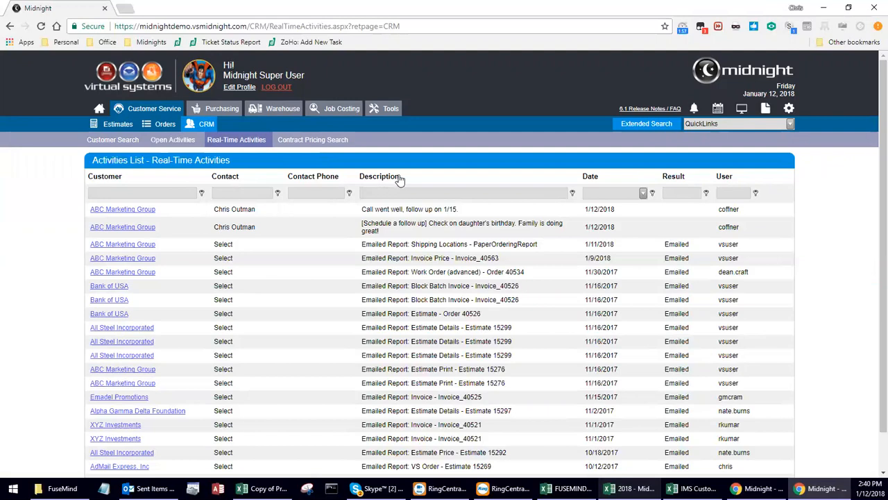
# Sort the list by date, result, user, and finally by customer.
pyautogui.click(591, 177)
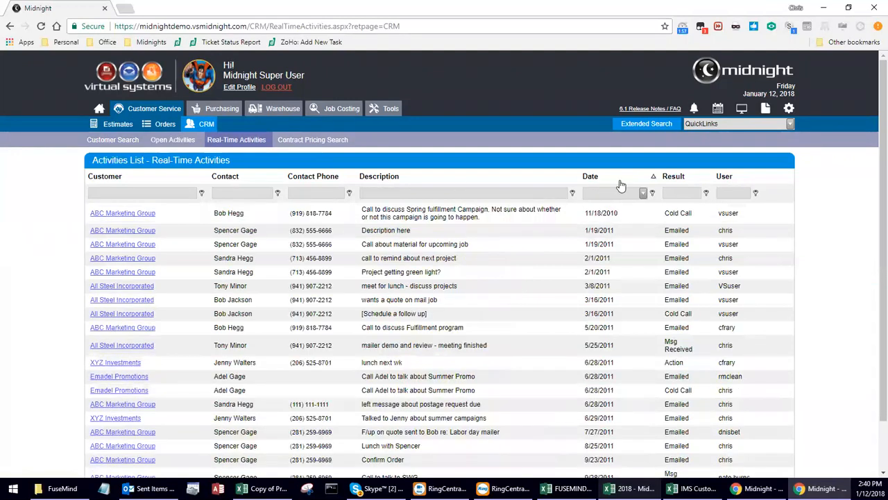
pyautogui.click(678, 179)
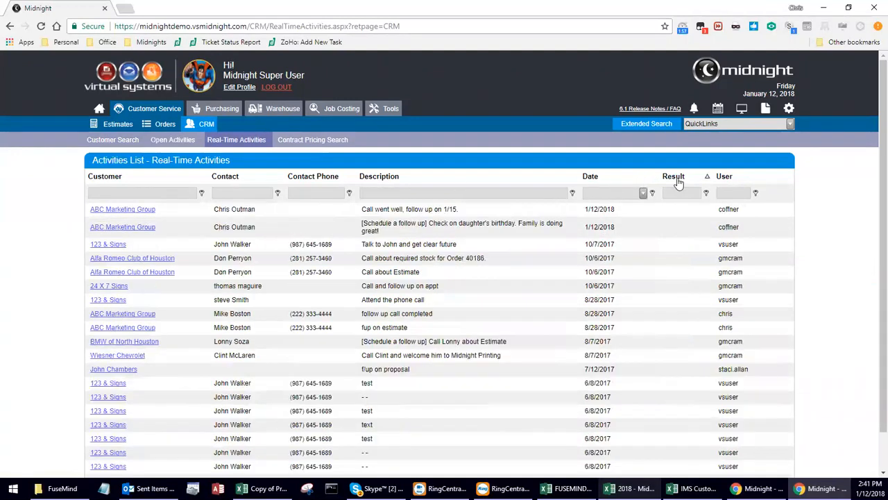
pyautogui.click(728, 177)
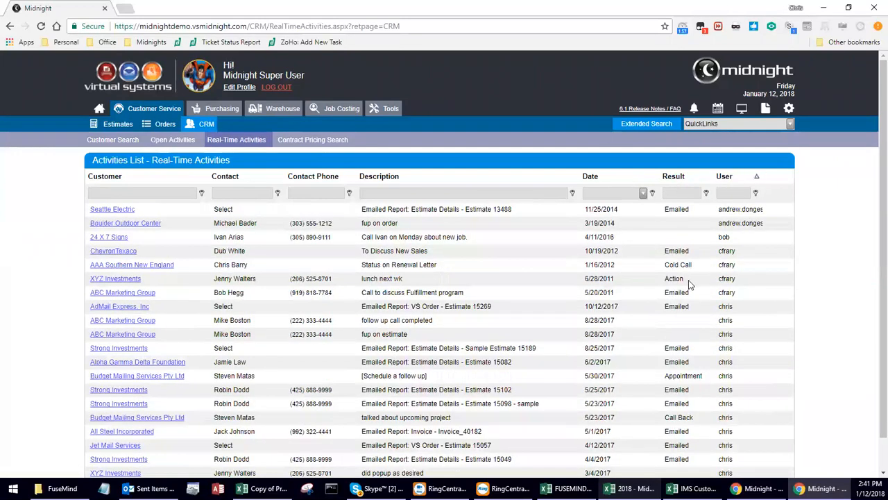
pyautogui.click(121, 186)
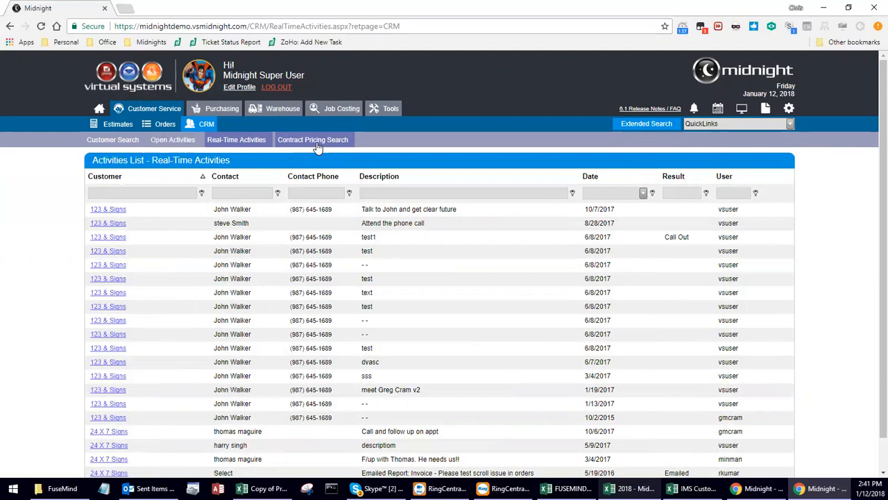
# Look at the 24 X 7 Signs customer's contracts, then open the Contract Pricing Search list.
pyautogui.click(119, 141)
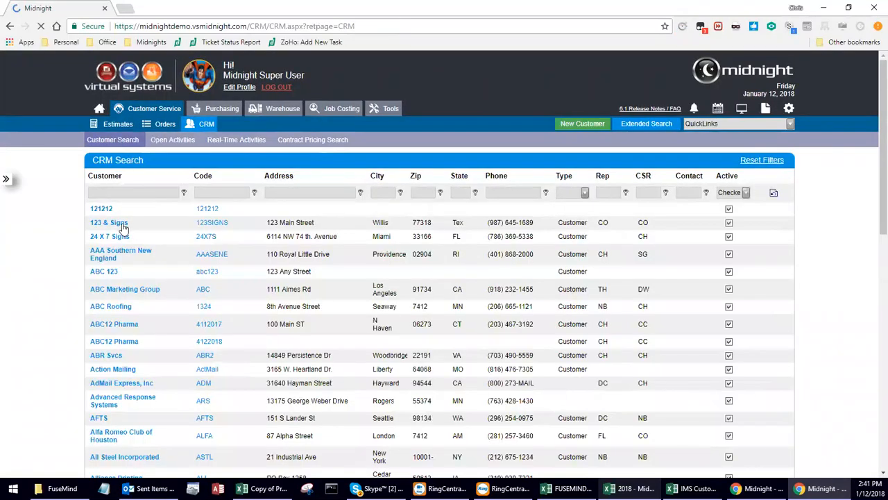
pyautogui.click(123, 236)
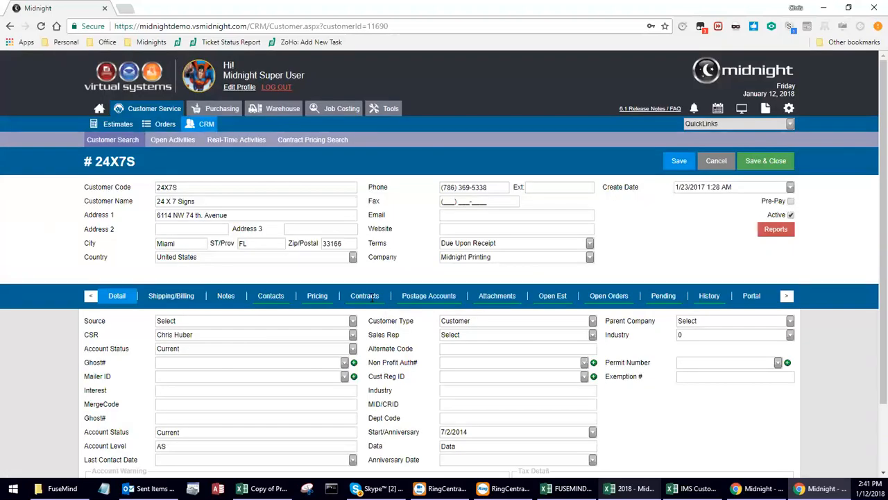
pyautogui.click(372, 296)
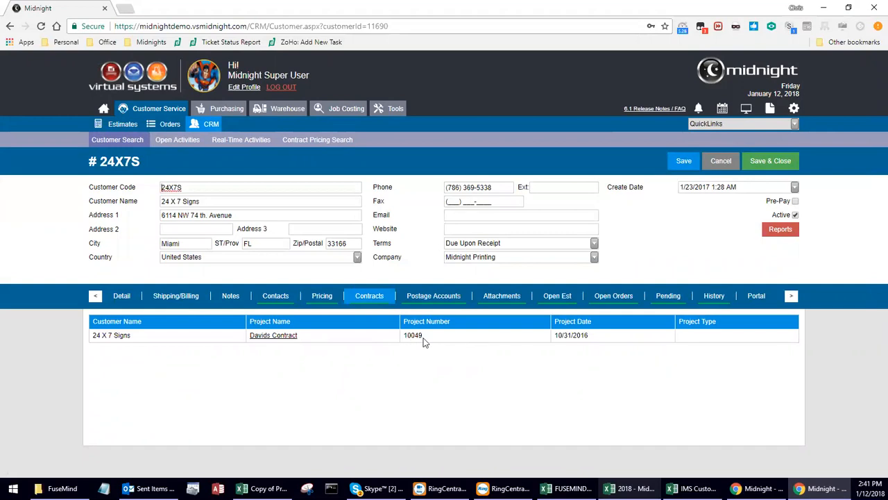
pyautogui.click(337, 142)
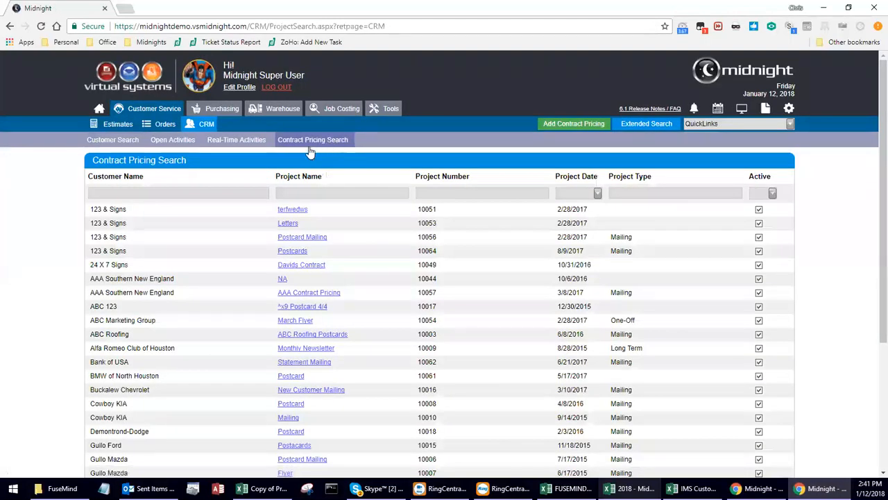
# Create a One-Off contract pricing named '2018 Flyer Orders' for customer 24 X 7 Signs.
pyautogui.click(590, 123)
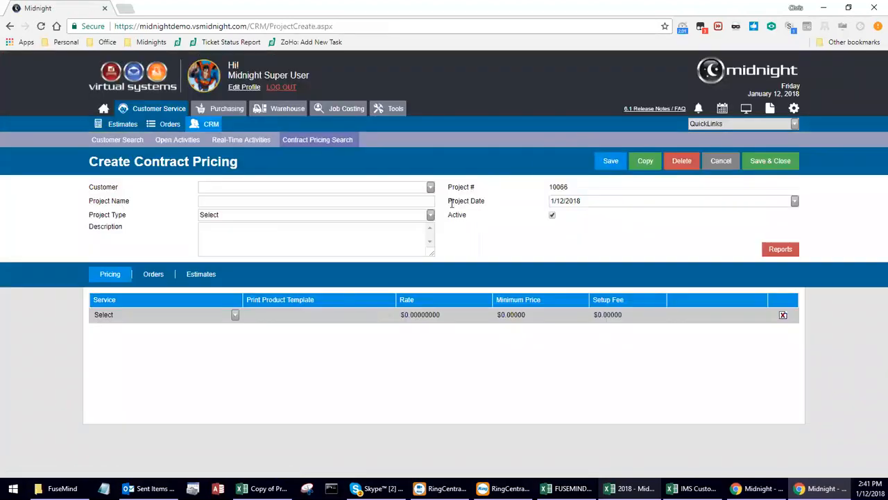
pyautogui.click(431, 188)
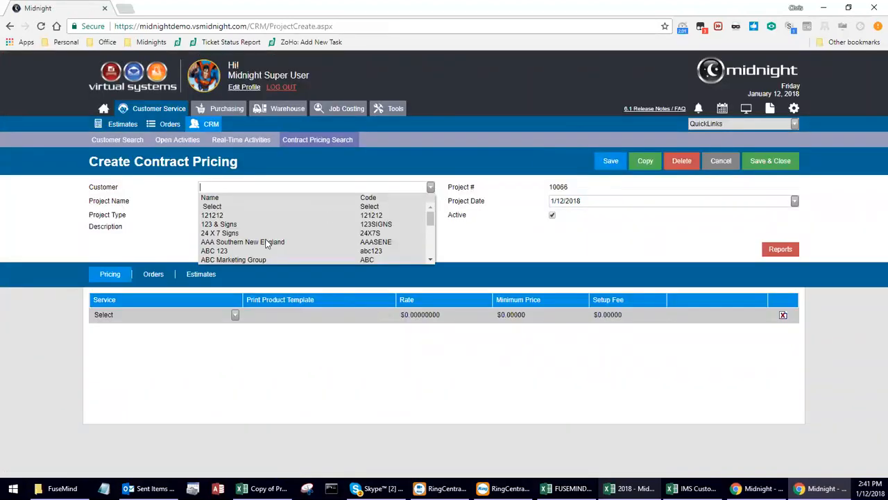
pyautogui.click(231, 233)
pyautogui.click(236, 202)
pyautogui.write('2018 Fl')
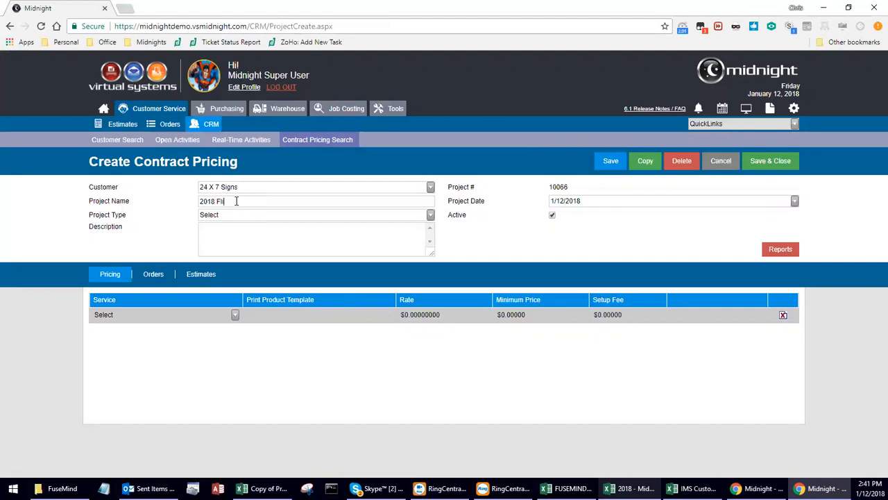
pyautogui.write('yer Orders')
pyautogui.click(430, 216)
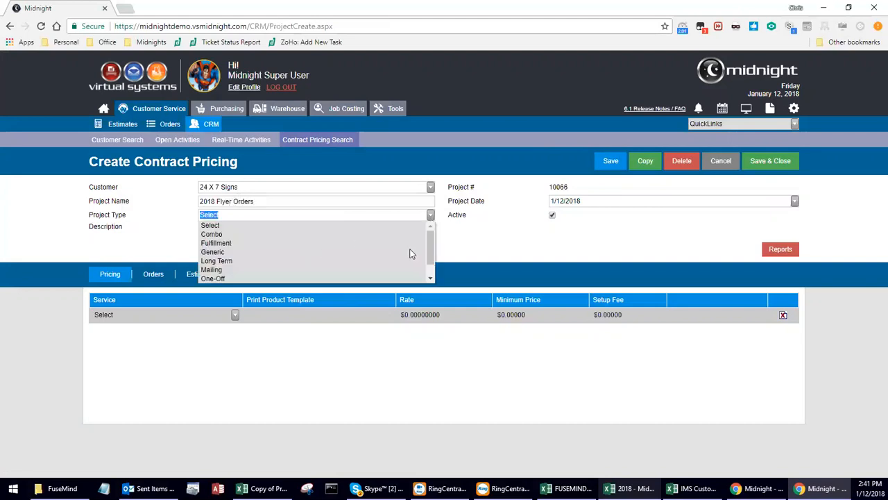
pyautogui.moveTo(429, 248); pyautogui.dragTo(348, 270)
pyautogui.click(223, 263)
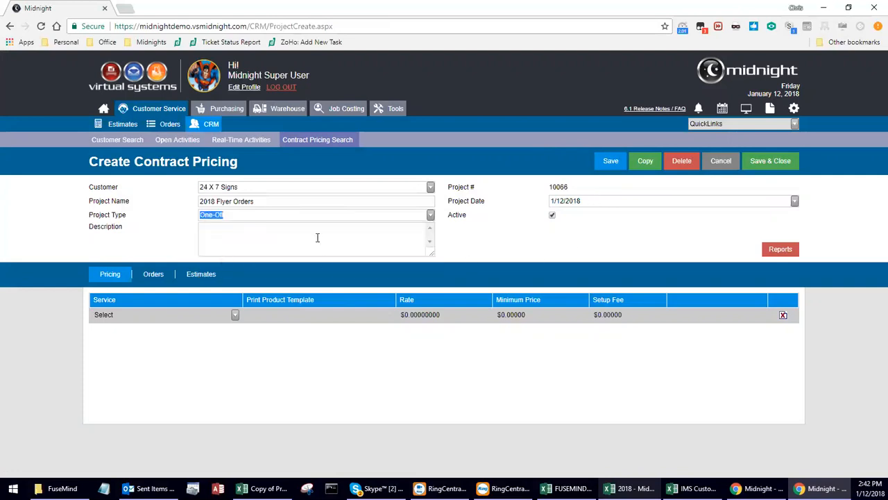
# Add DP - Special Reports with rate 12.50, minimum 10 and setup fee 12.
pyautogui.click(235, 315)
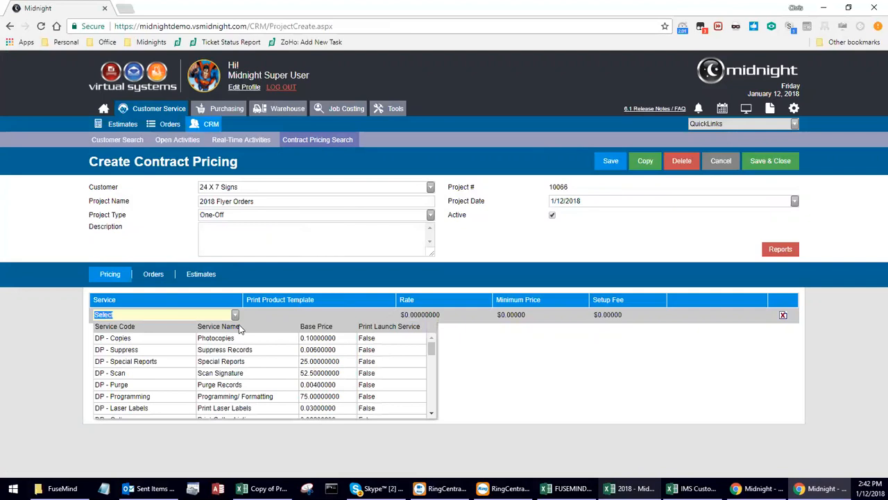
pyautogui.click(416, 366)
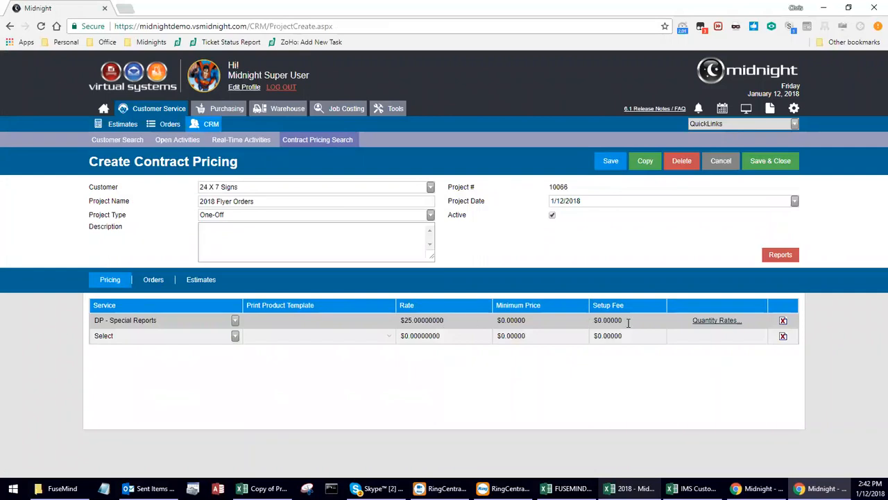
pyautogui.click(444, 322)
pyautogui.moveTo(446, 322); pyautogui.dragTo(368, 320)
pyautogui.write('12.5')
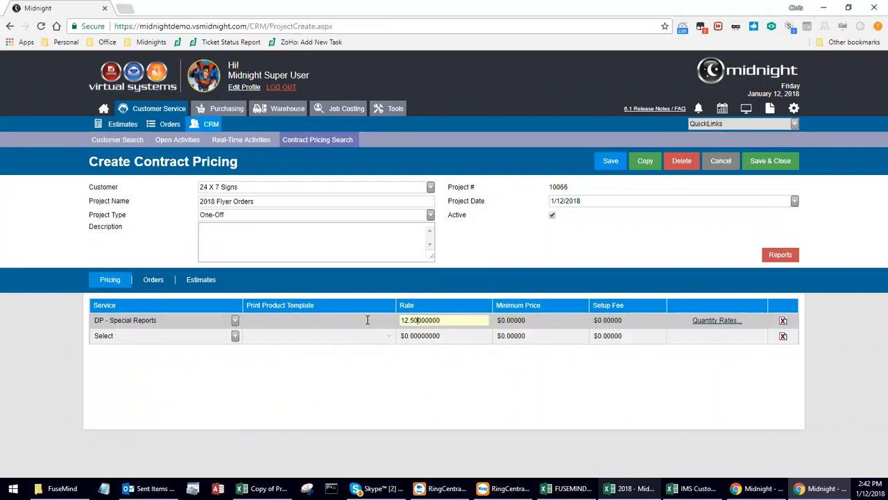
pyautogui.click(510, 320)
pyautogui.moveTo(545, 320); pyautogui.dragTo(445, 322)
pyautogui.write('10')
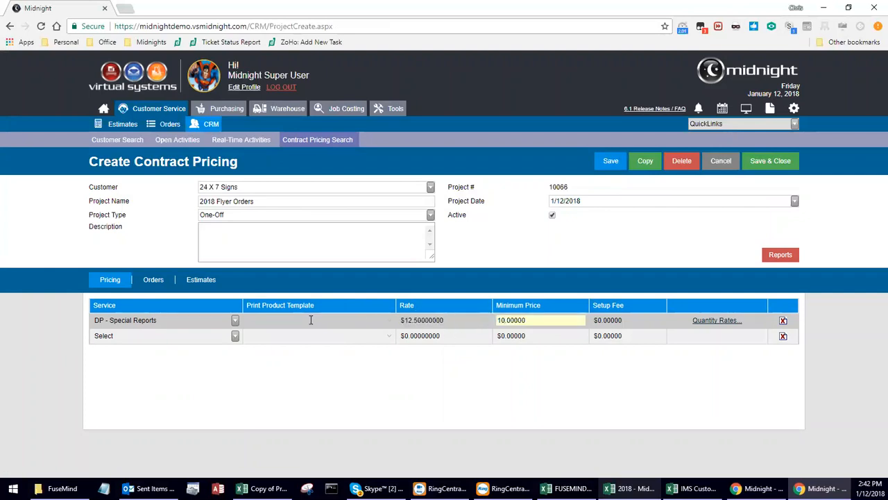
pyautogui.click(634, 320)
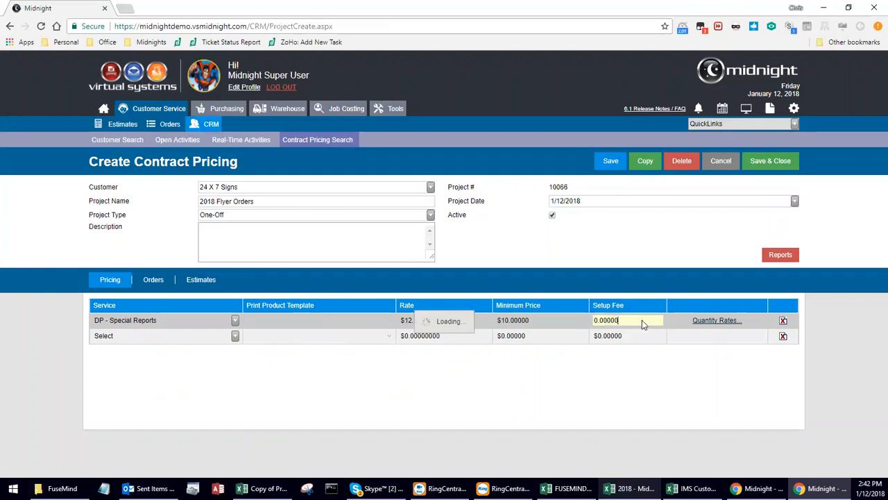
pyautogui.moveTo(642, 321); pyautogui.dragTo(565, 322)
pyautogui.write('12')
pyautogui.click(623, 380)
# Add a first quantity tier of 0–5,000 at $12.75.
pyautogui.click(729, 322)
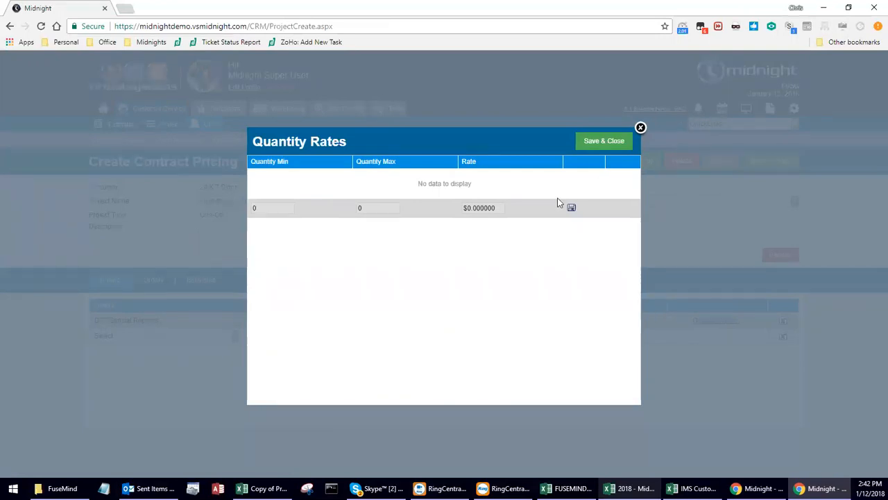
pyautogui.click(252, 206)
pyautogui.click(381, 204)
pyautogui.write('5')
pyautogui.press('Tab')
pyautogui.write('12.75')
pyautogui.click(572, 207)
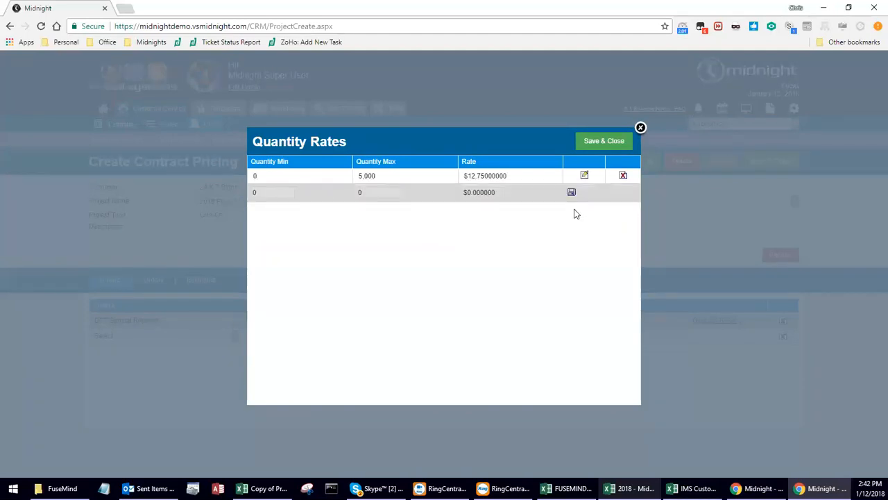
# Add a second tier of 5,001–10,000 at $10.25 and save the quantity rates.
pyautogui.moveTo(298, 192); pyautogui.dragTo(231, 197)
pyautogui.write('5001')
pyautogui.press('Tab')
pyautogui.write('99')
pyautogui.press('BackSpace')
pyautogui.press('BackSpace')
pyautogui.write('10000')
pyautogui.press('Tab')
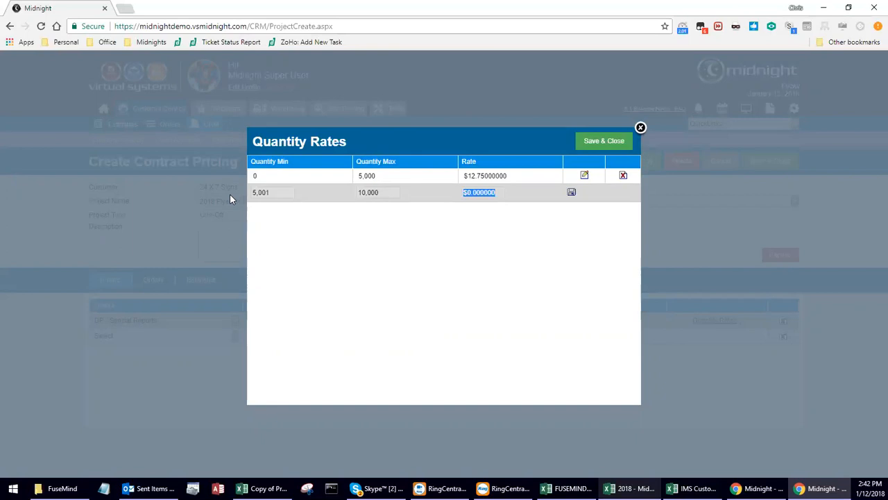
pyautogui.write('10.25')
pyautogui.click(571, 193)
pyautogui.click(598, 148)
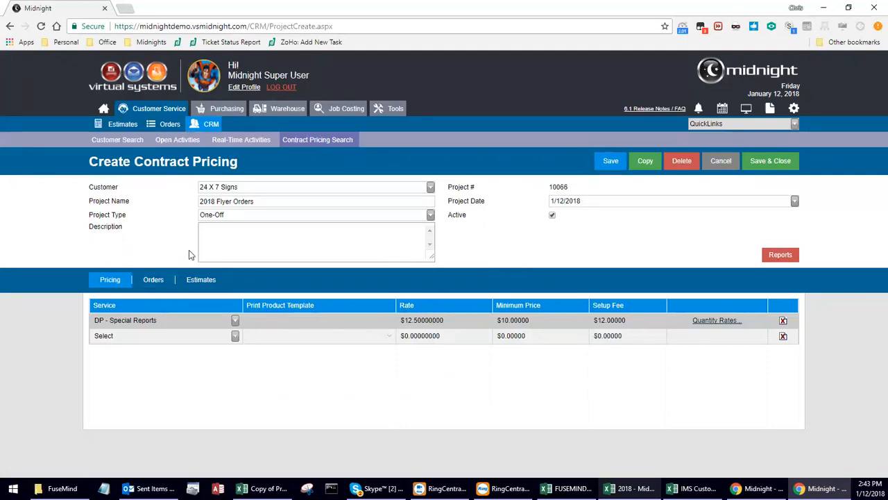
# Review linked estimates and orders, save 2018 Flyer Orders, and start new estimate #15345.
pyautogui.click(196, 280)
pyautogui.click(149, 284)
pyautogui.click(193, 283)
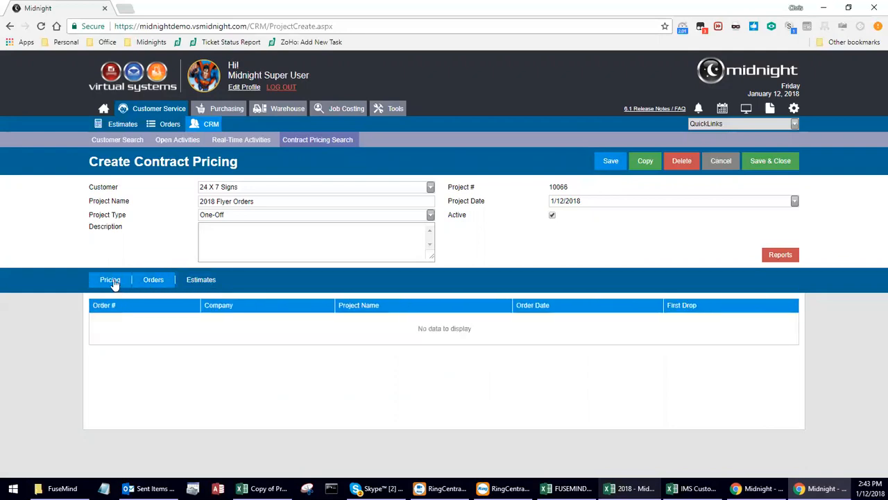
pyautogui.click(111, 281)
pyautogui.click(779, 165)
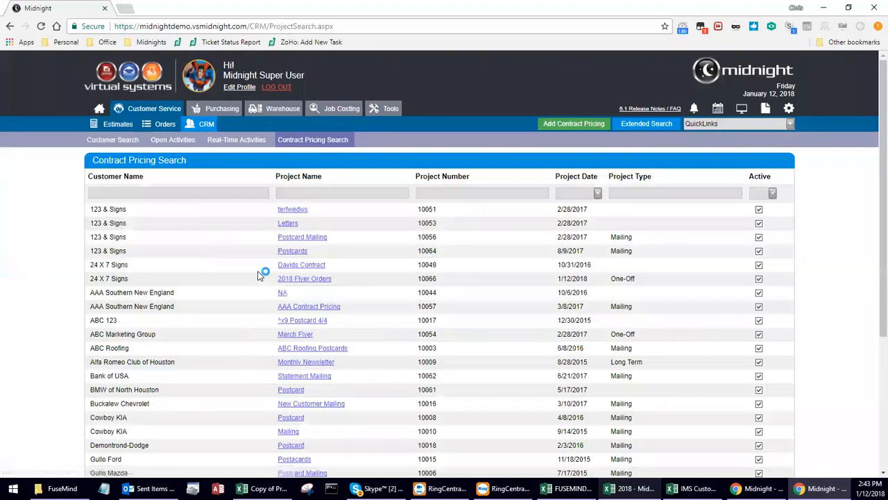
pyautogui.click(123, 127)
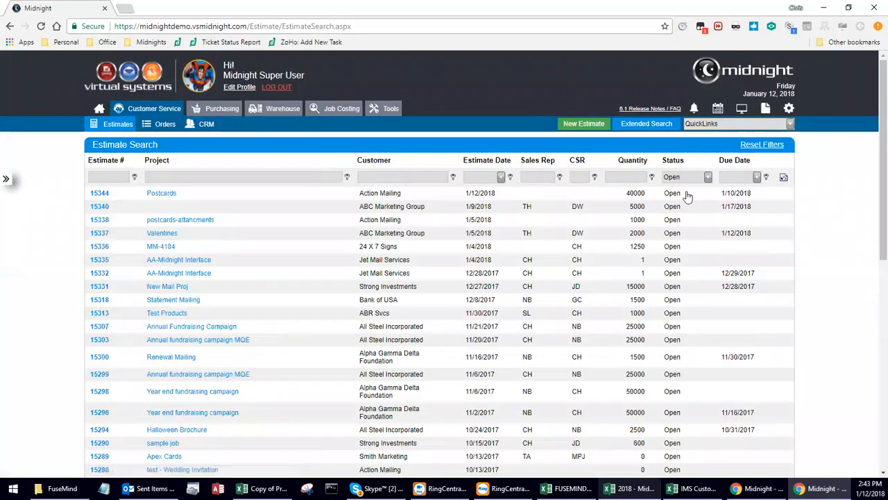
pyautogui.click(594, 130)
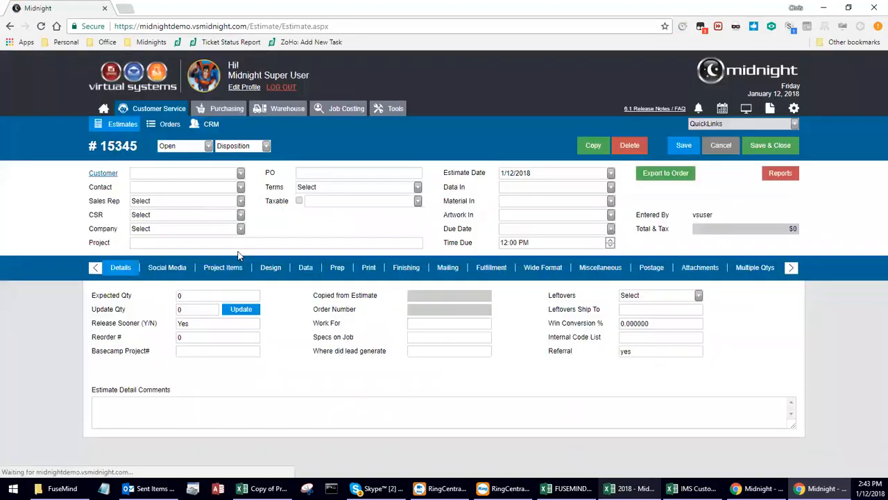
# Set customer ABC Marketing Group, dismiss the overdue warning, and attach the March Flyer project.
pyautogui.click(240, 174)
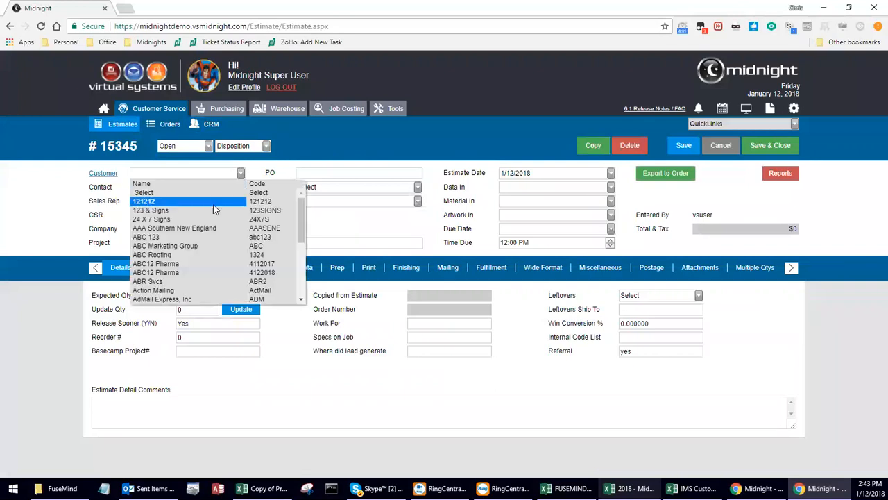
pyautogui.click(179, 247)
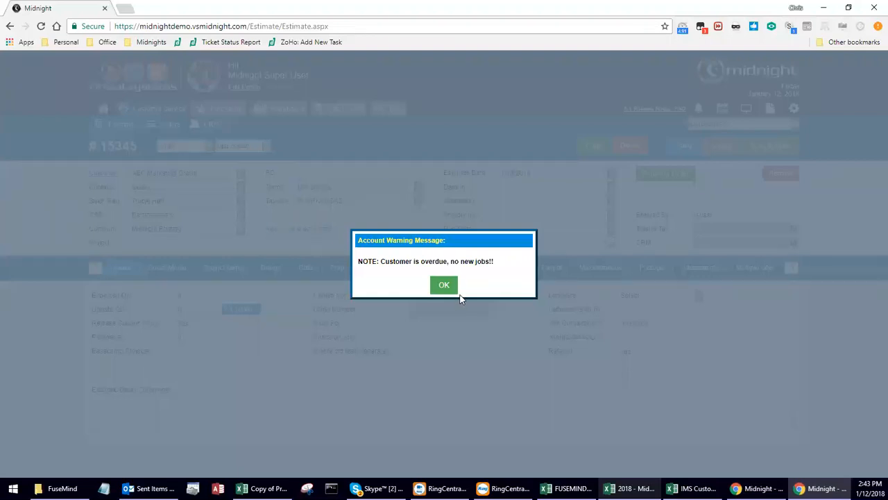
pyautogui.click(446, 290)
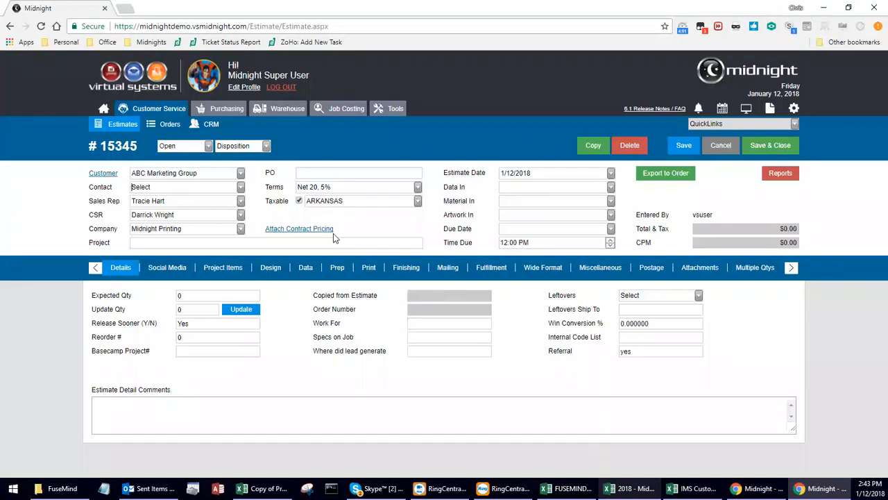
pyautogui.click(309, 228)
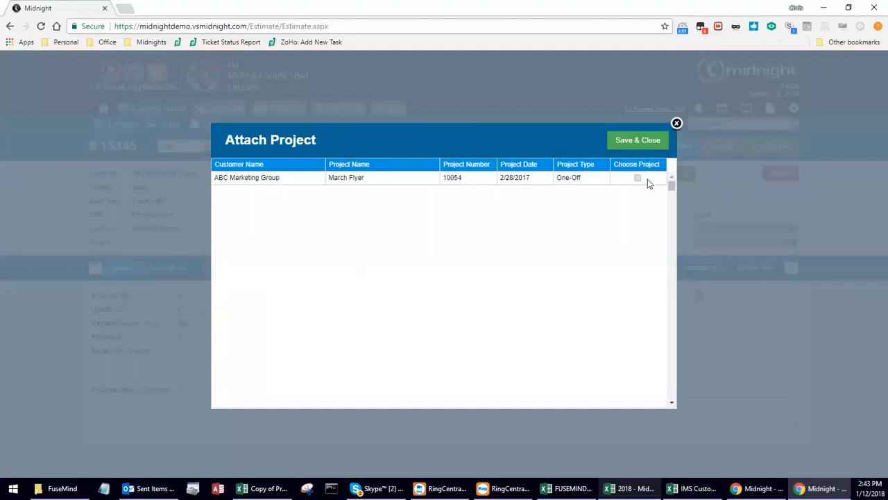
pyautogui.click(637, 178)
pyautogui.click(640, 140)
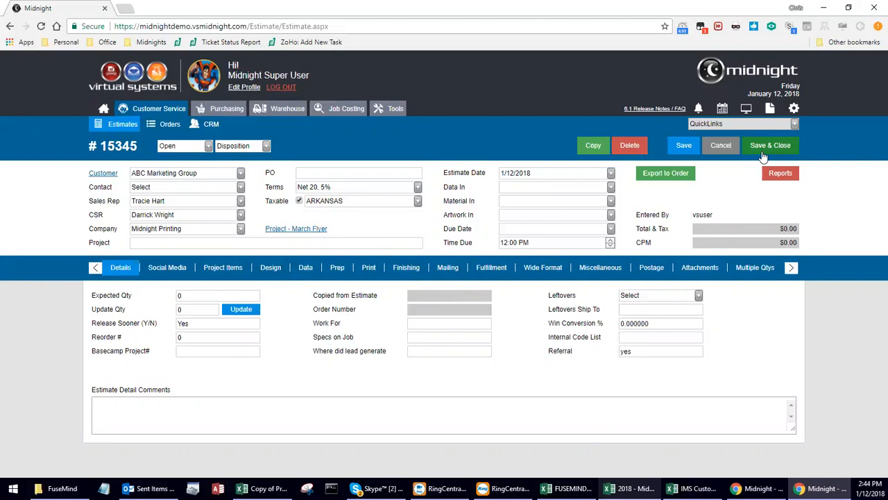
# Abandon the new estimate without saving it and return to the Midnight home page.
pyautogui.click(720, 147)
pyautogui.click(436, 146)
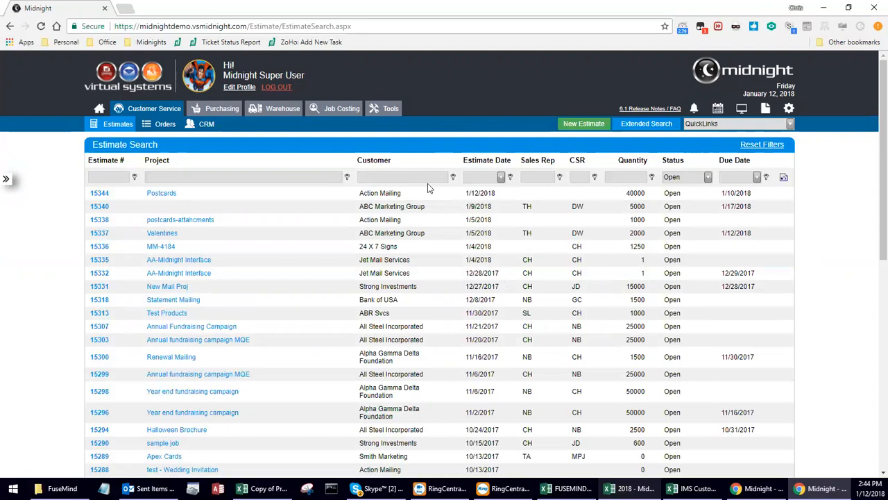
pyautogui.click(100, 110)
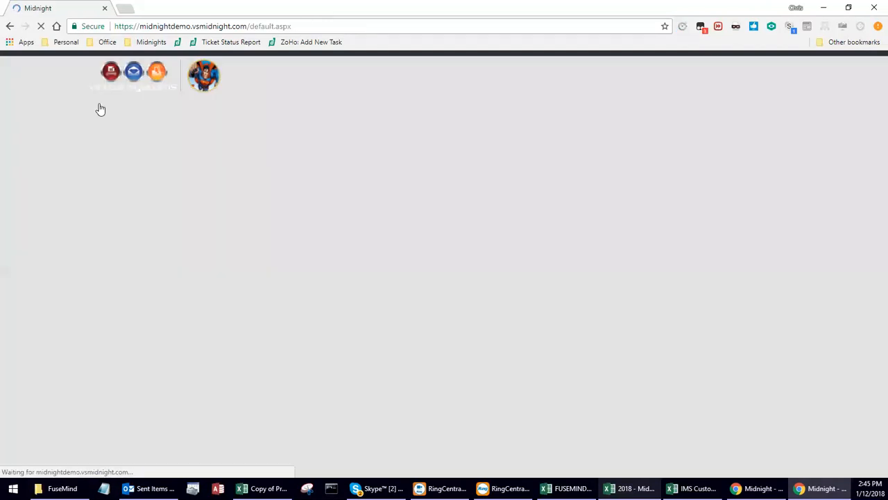